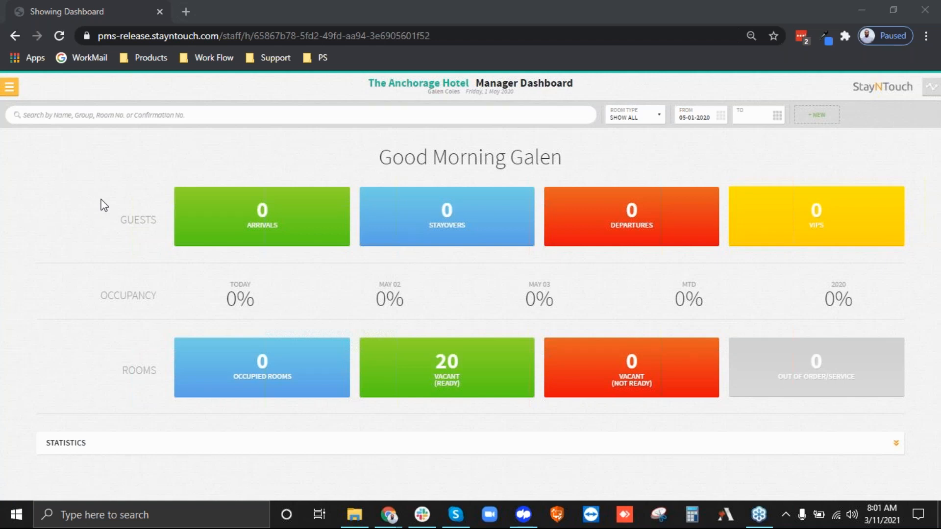
# Step: Start a new group from the Groups section of the main menu
pyautogui.click(9, 87)
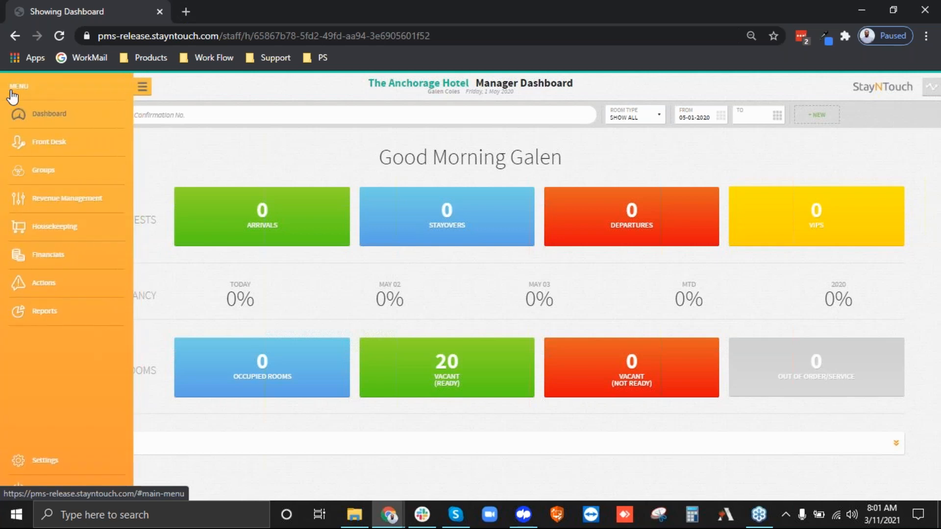
pyautogui.click(32, 178)
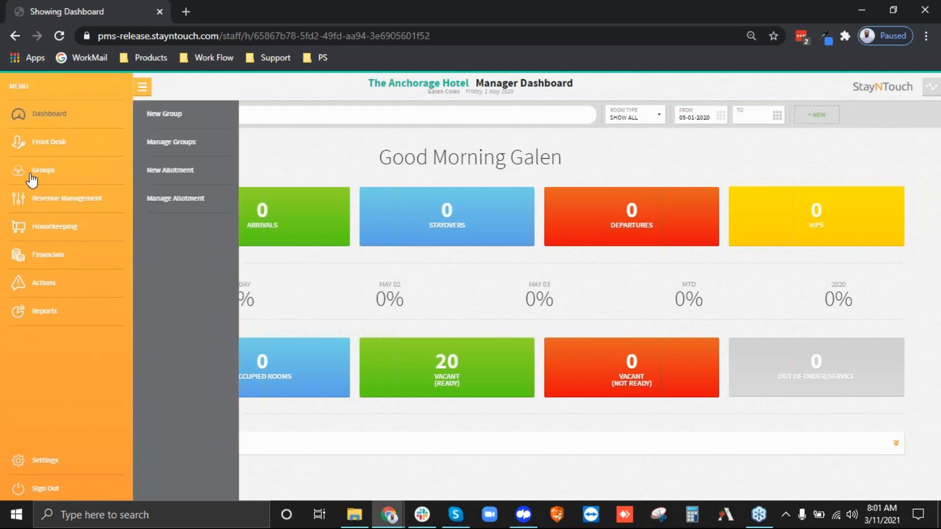
pyautogui.click(155, 115)
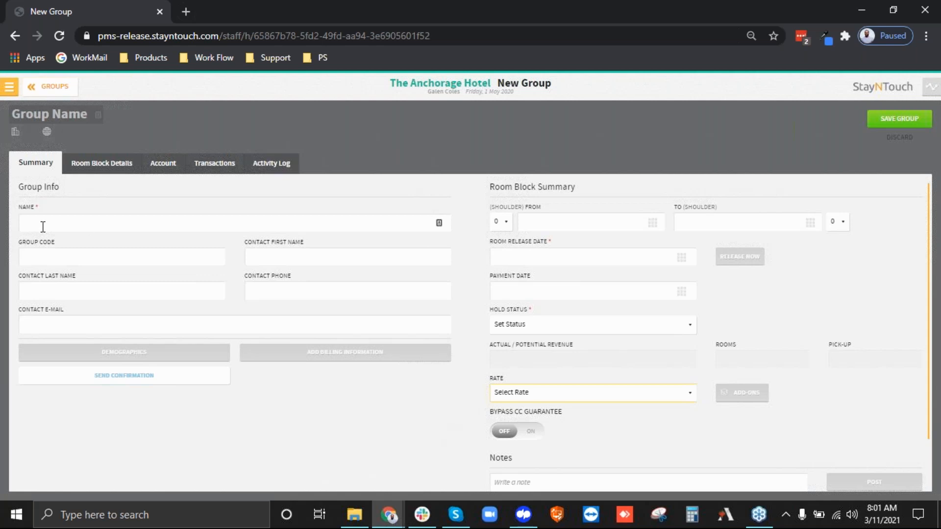
# Step: Enter 'Group Gathering' as the new group's name
pyautogui.click(74, 223)
pyautogui.write('Group F')
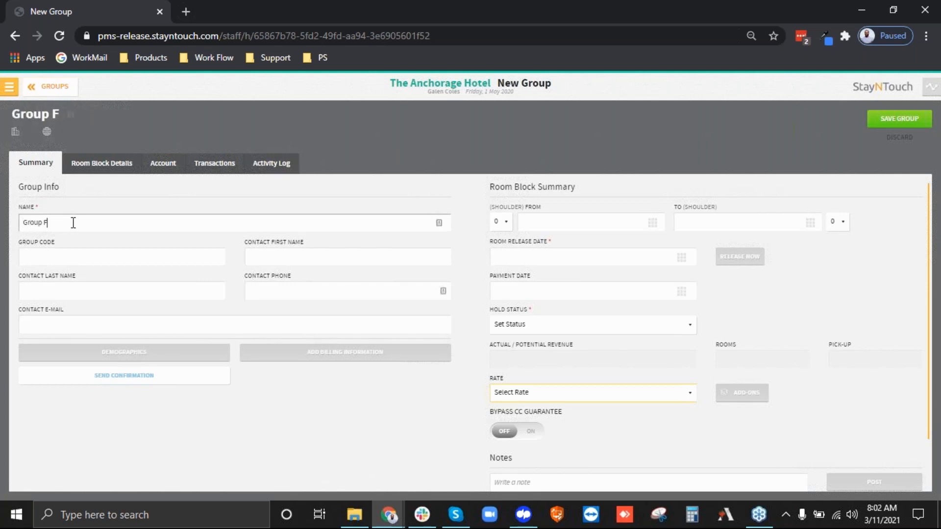
pyautogui.press('BackSpace')
pyautogui.write('Gathering')
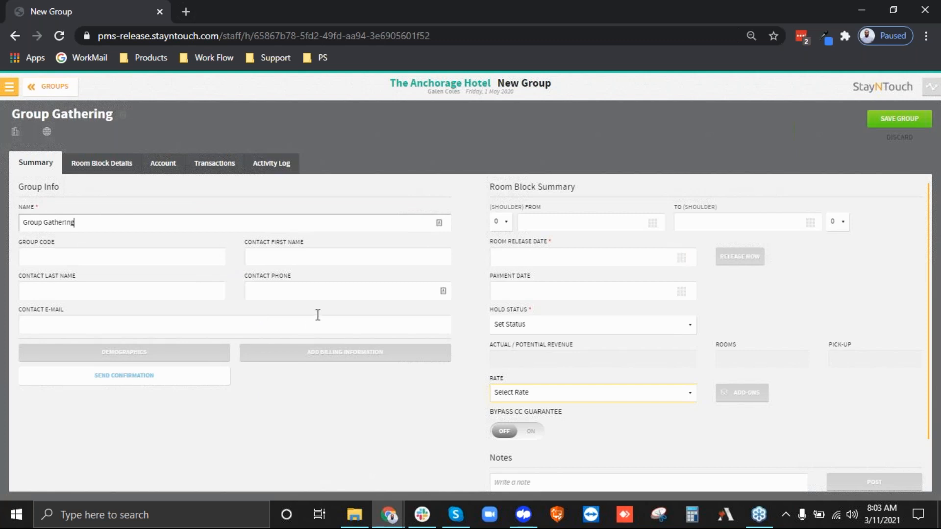
# Step: Enter group code GROUPGATHERING2021, then return to the Groups search page
pyautogui.click(100, 262)
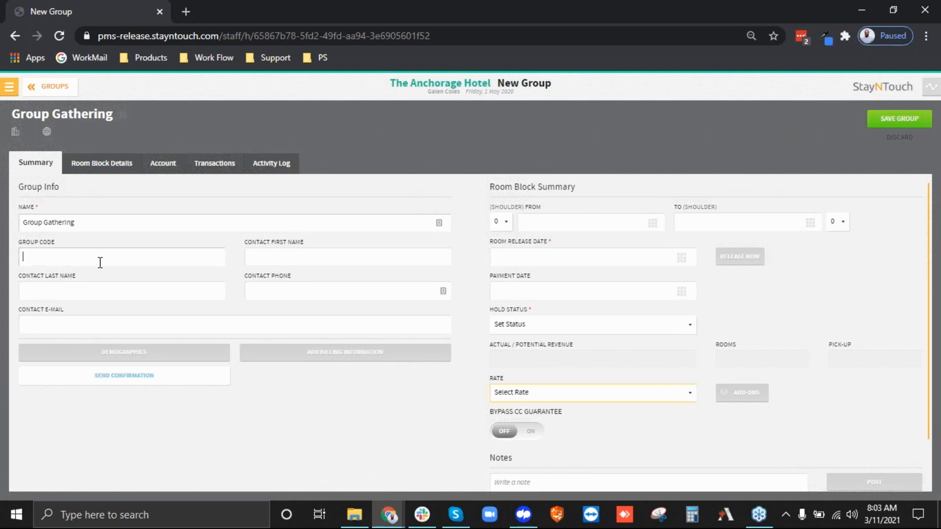
pyautogui.write('GROUPGATHERING2021')
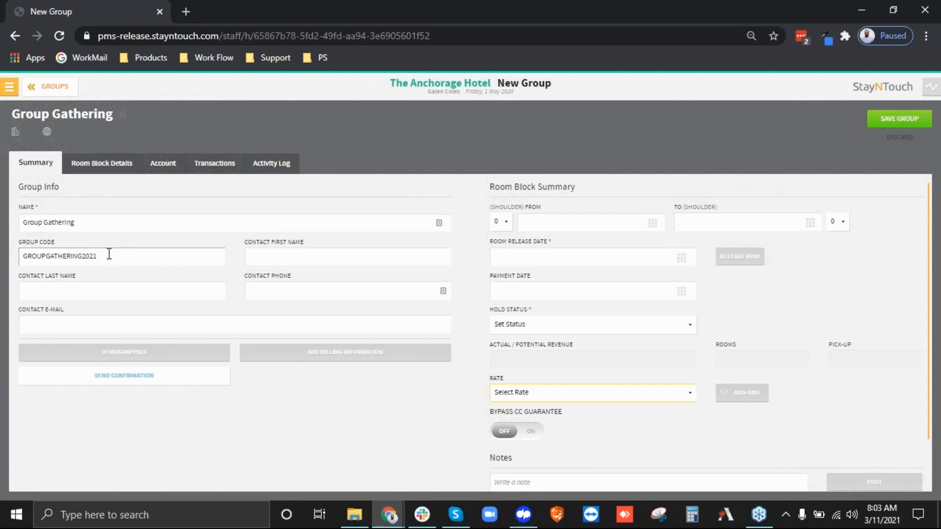
pyautogui.moveTo(109, 254); pyautogui.dragTo(6, 265)
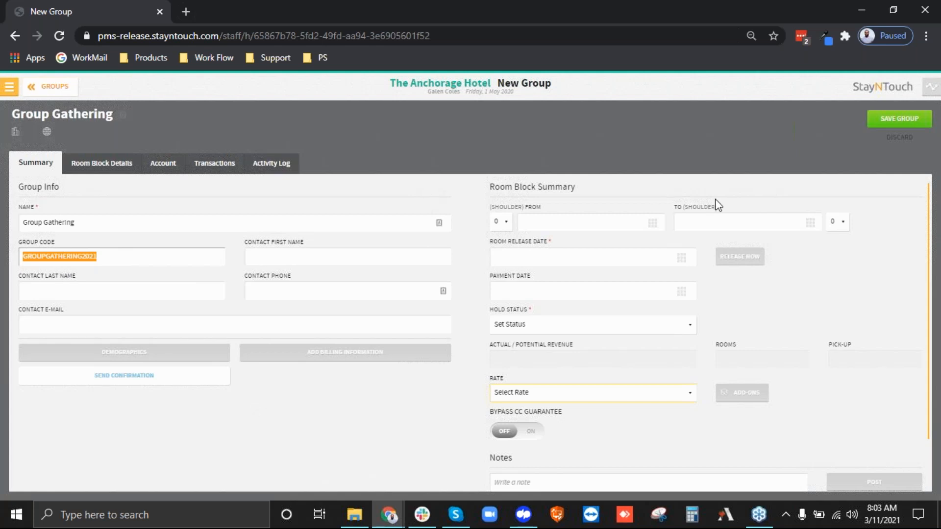
pyautogui.click(72, 87)
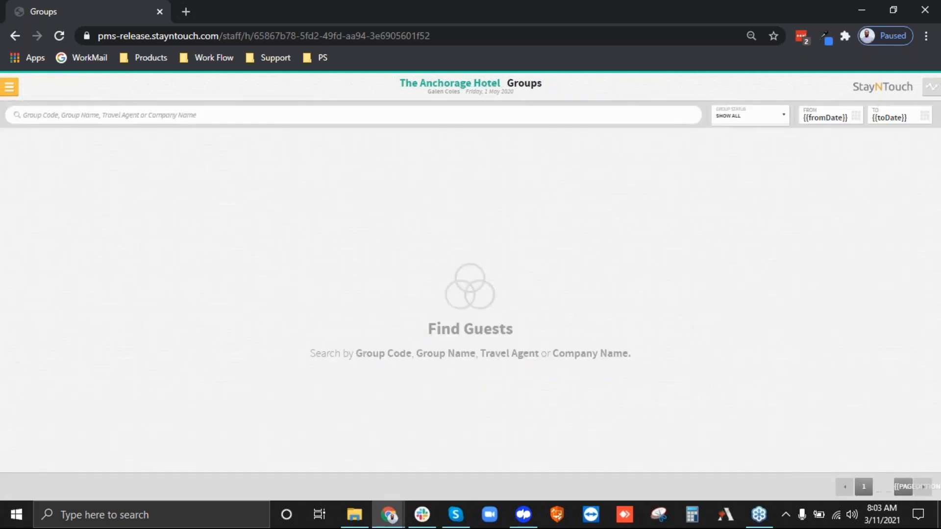
# Step: Go via the Dashboard to Groups > Manage Groups to list The Weekend Group
pyautogui.click(10, 87)
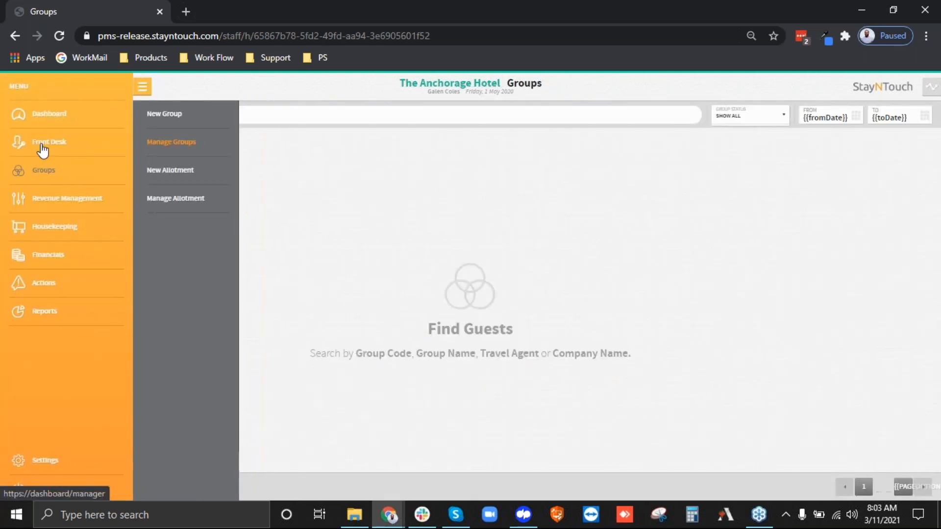
pyautogui.click(157, 143)
pyautogui.click(10, 88)
pyautogui.click(43, 118)
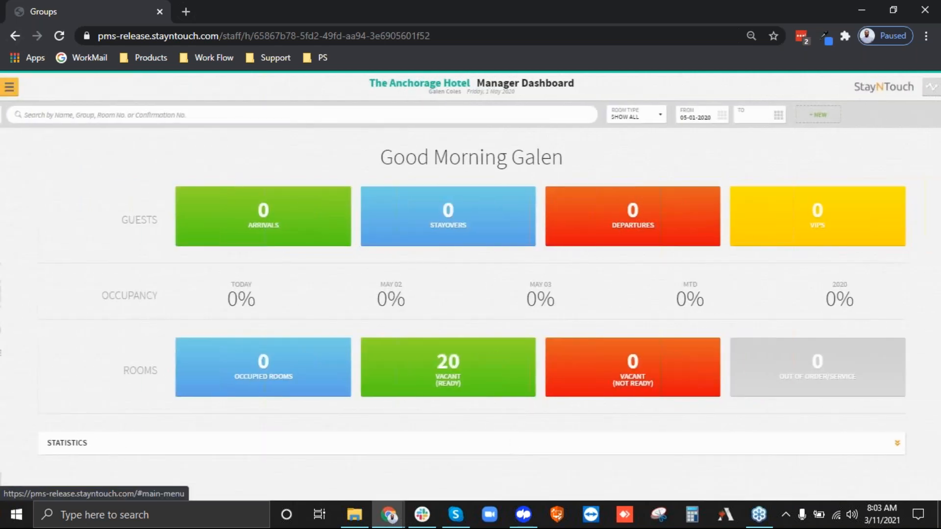
pyautogui.click(10, 87)
pyautogui.click(38, 170)
pyautogui.click(178, 148)
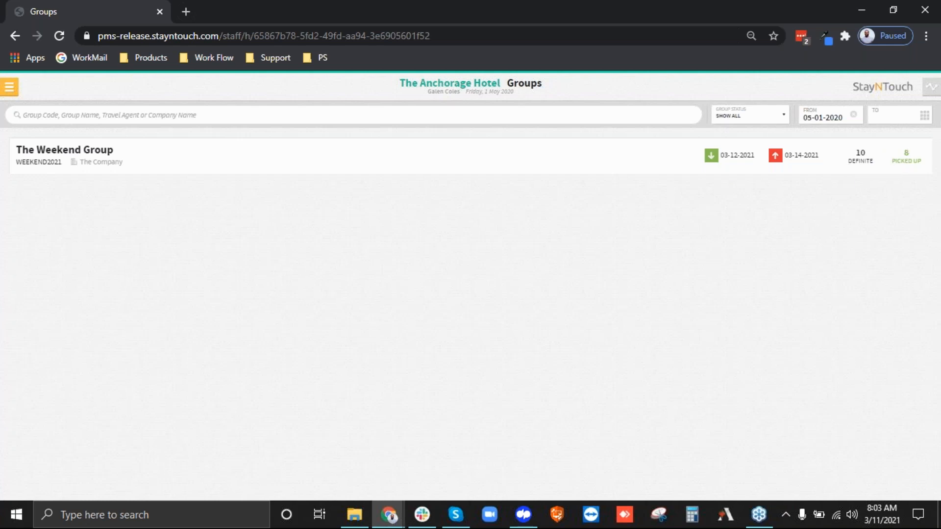
# Step: Open The Weekend Group and set its room release date to 03-09-2021
pyautogui.click(111, 169)
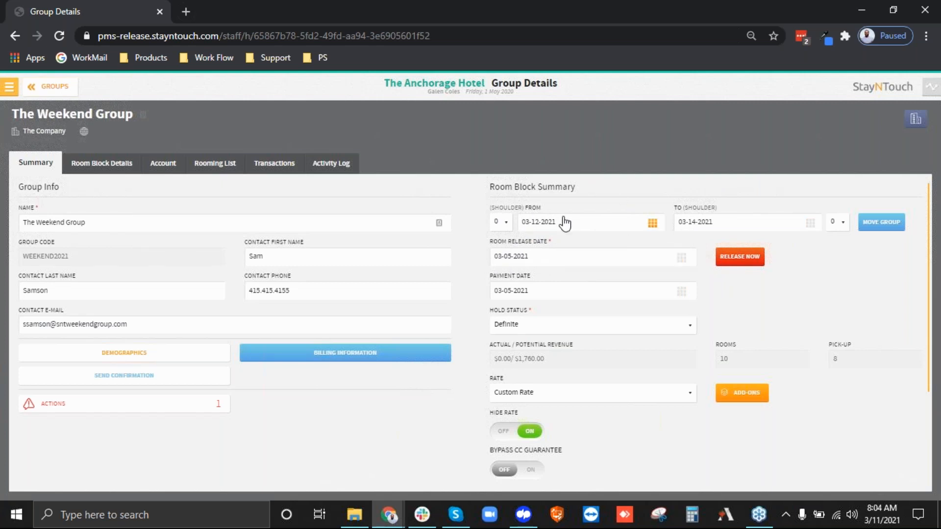
pyautogui.click(688, 264)
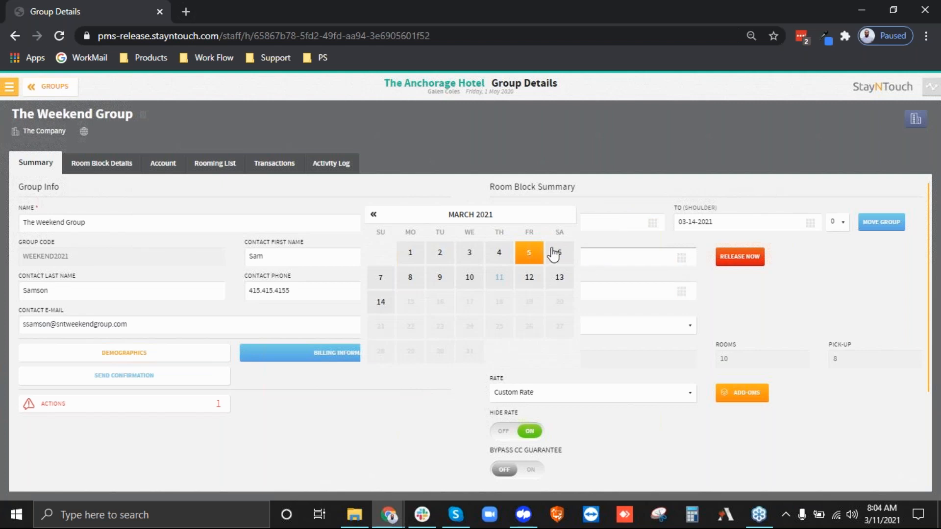
pyautogui.click(423, 187)
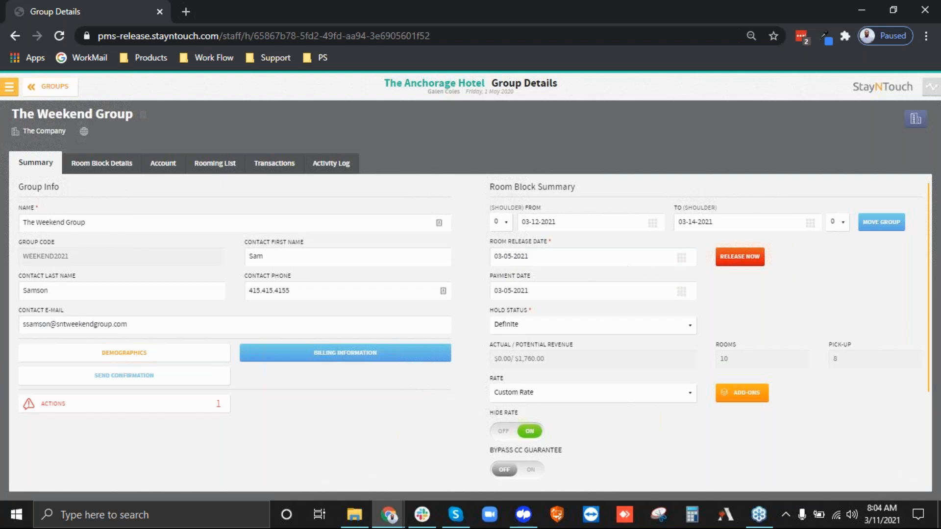
pyautogui.click(682, 257)
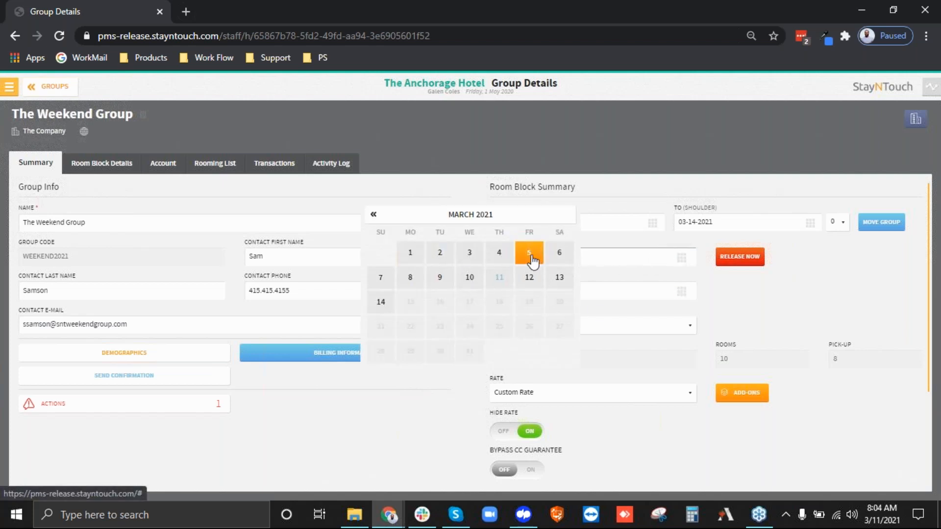
pyautogui.click(430, 288)
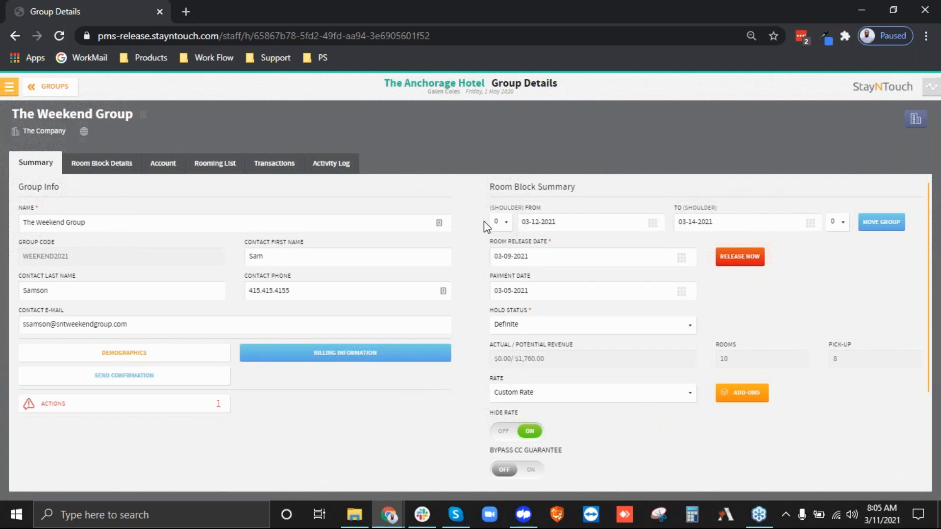
pyautogui.click(506, 226)
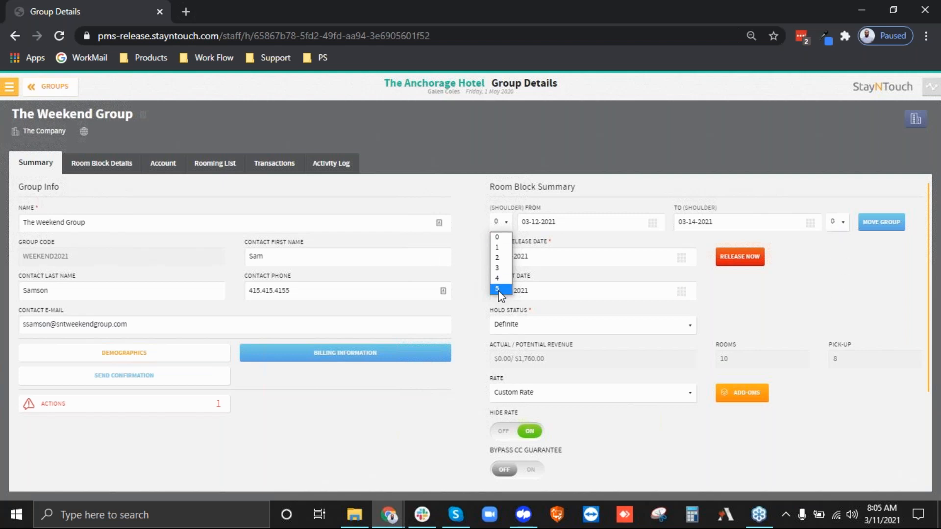
# Step: Add 2 shoulder nights before arrival and 2 after departure, leaving payment date 03-05-2021
pyautogui.click(878, 270)
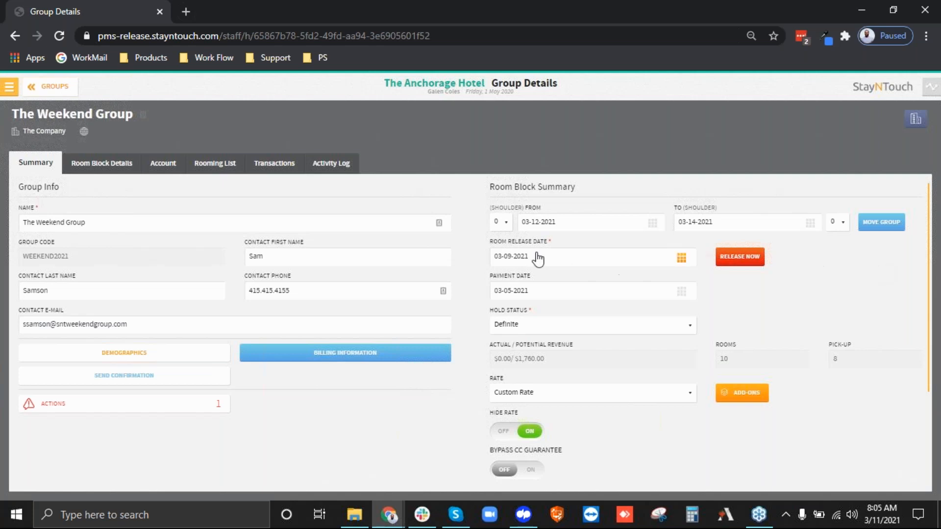
pyautogui.click(503, 222)
pyautogui.click(509, 257)
pyautogui.click(840, 224)
pyautogui.click(838, 258)
pyautogui.click(677, 296)
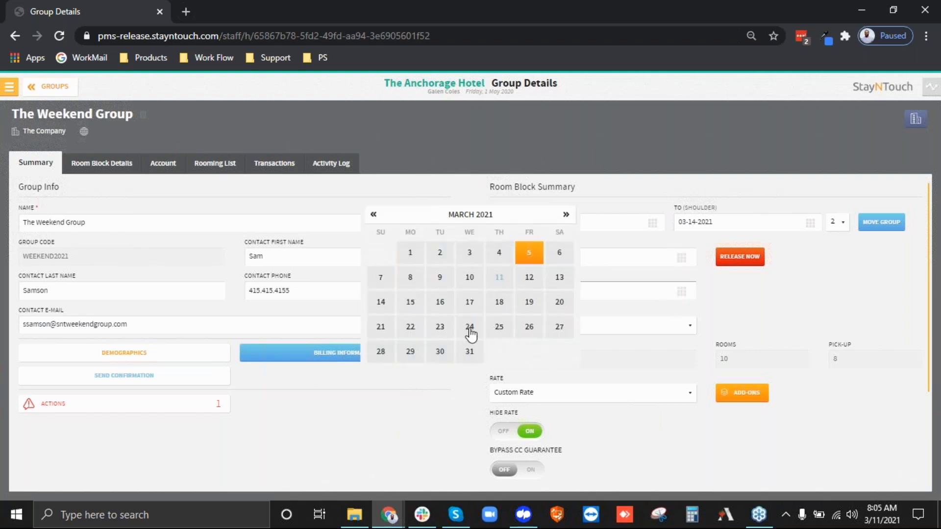
pyautogui.click(853, 293)
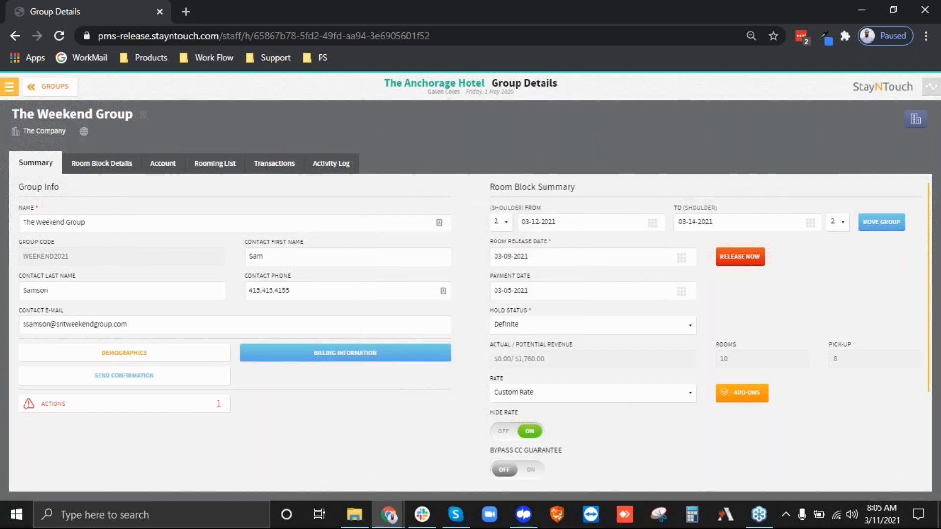
pyautogui.click(559, 328)
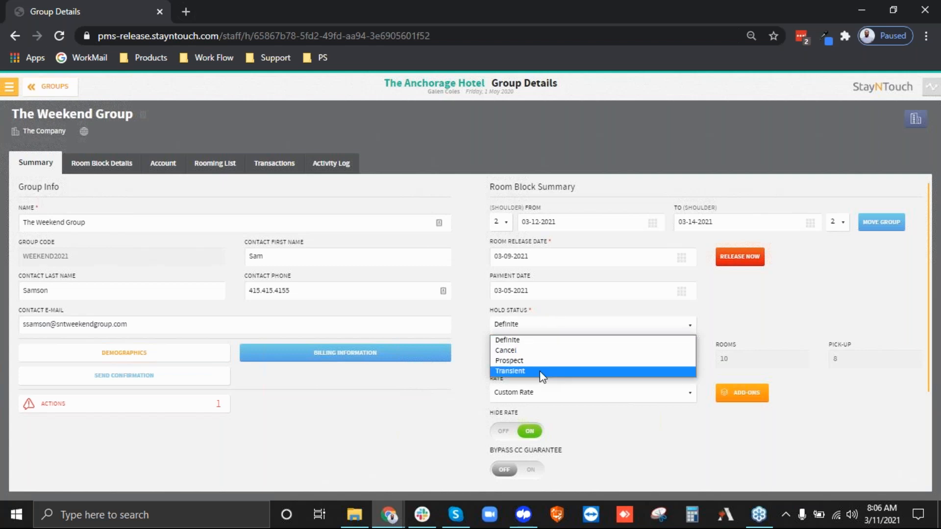
pyautogui.click(475, 346)
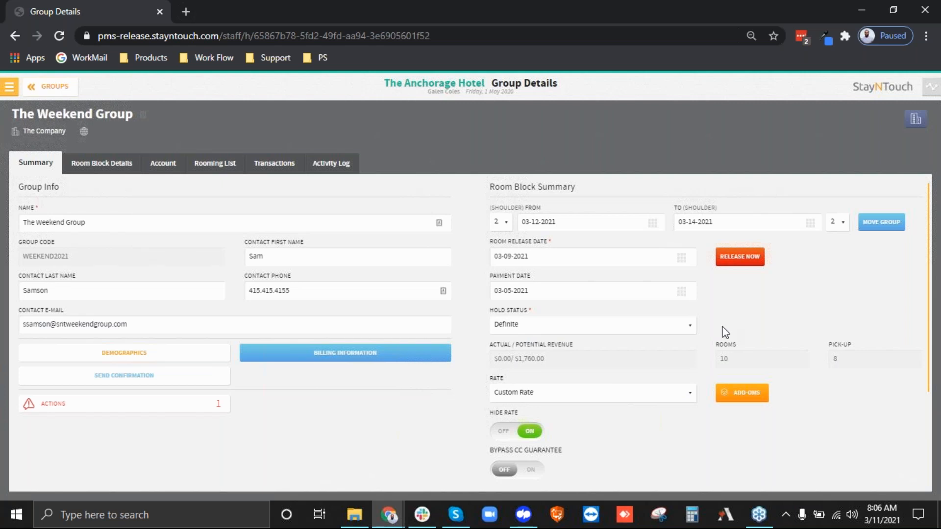
# Step: Review The Weekend Group's rate choices and keep Custom Rate as its rate
pyautogui.scroll(-2, 726, 332)
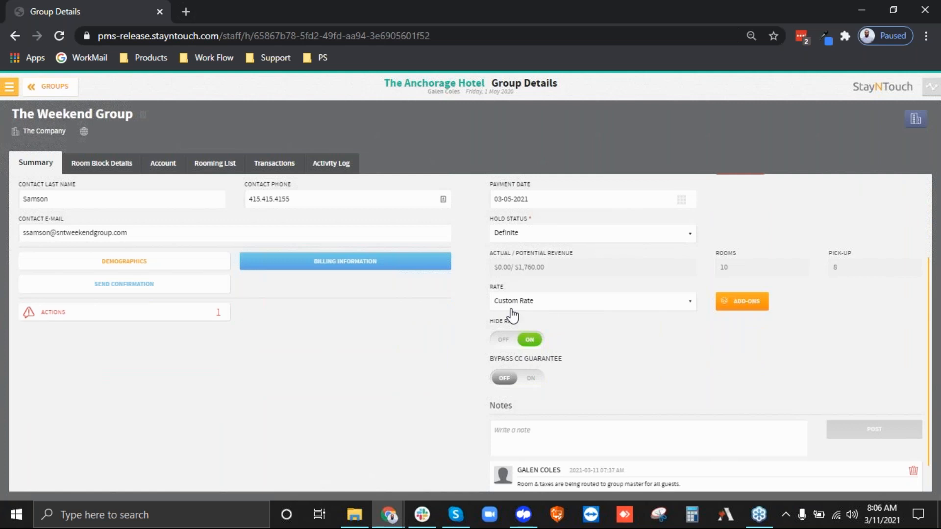
pyautogui.click(588, 303)
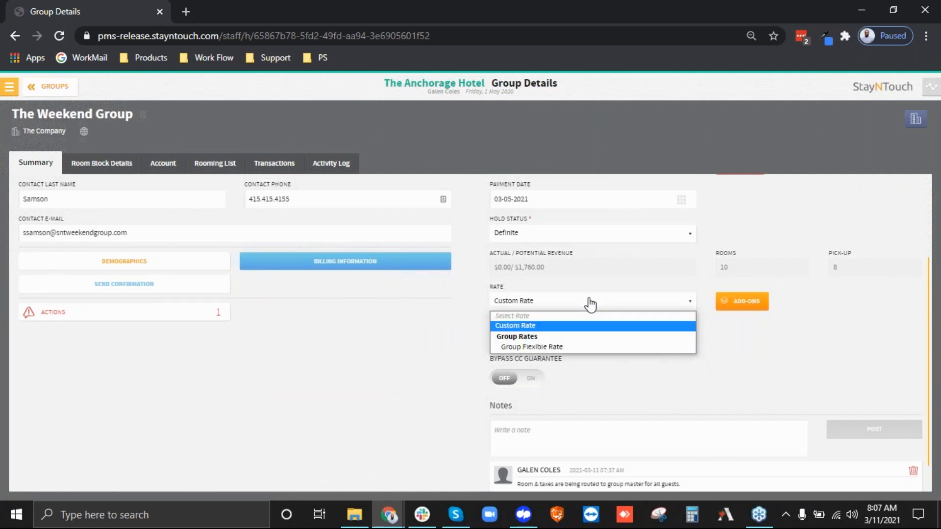
pyautogui.click(515, 326)
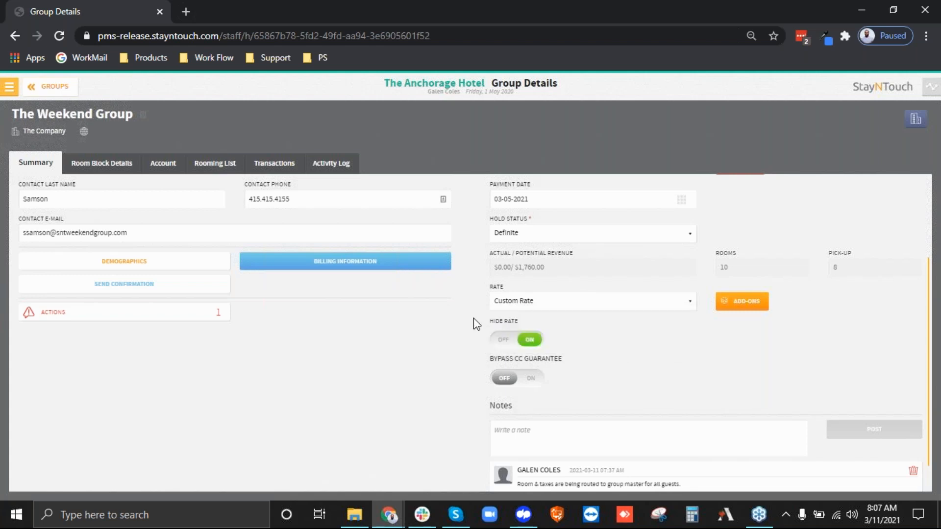
pyautogui.click(527, 304)
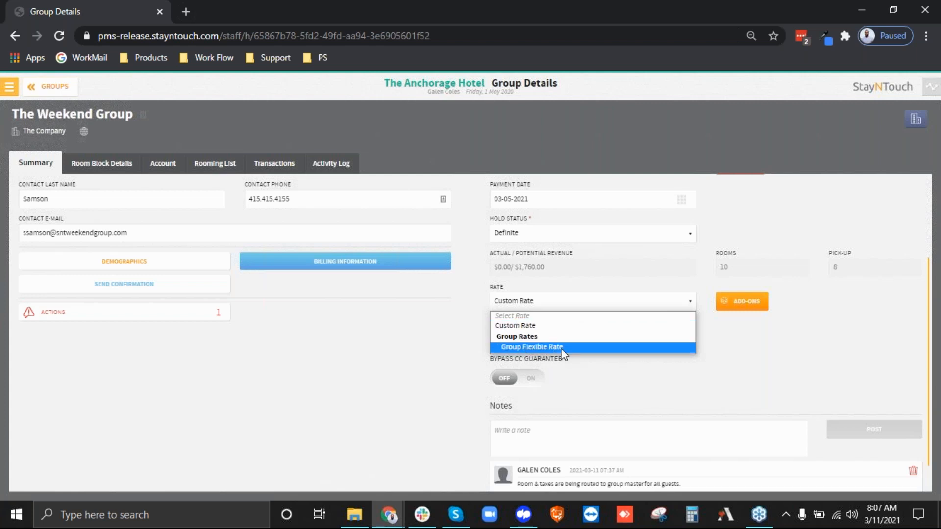
pyautogui.click(448, 346)
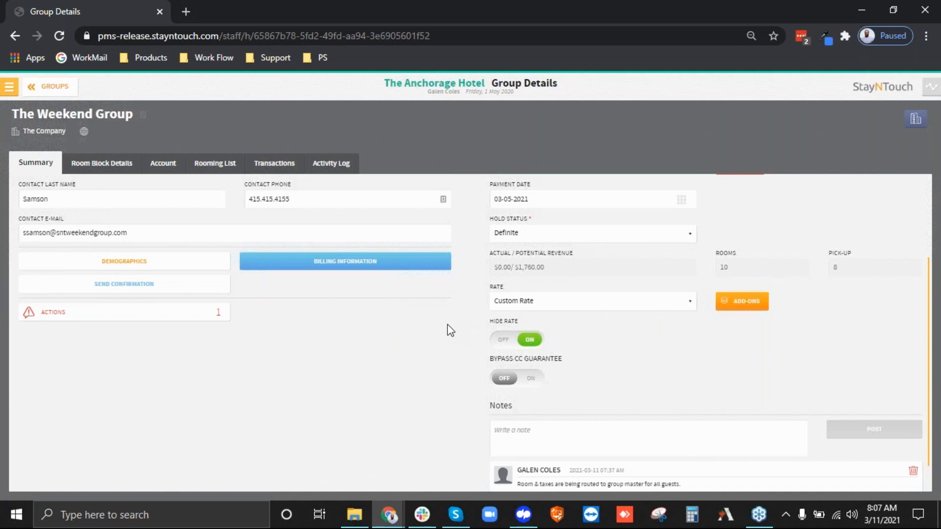
pyautogui.click(511, 301)
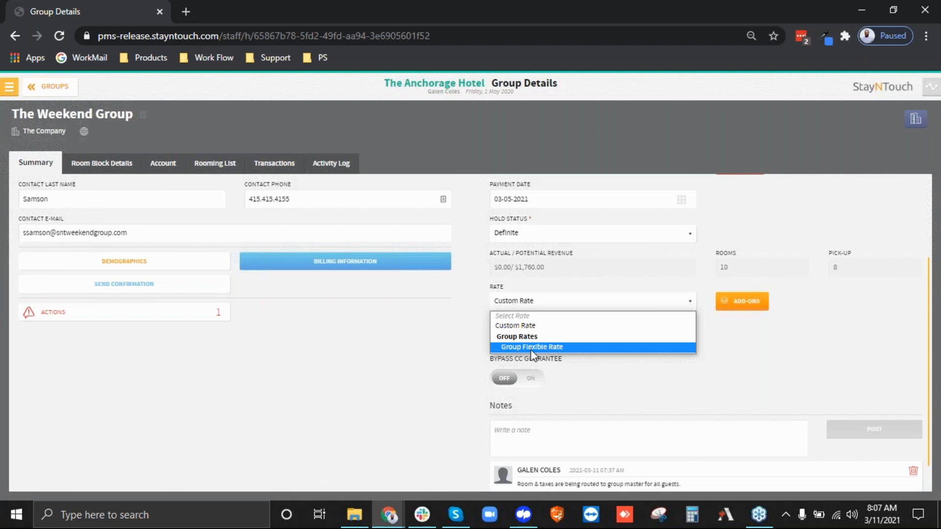
pyautogui.click(431, 340)
# Step: Show the Revenue Management options in the main menu, including Rate Manager
pyautogui.click(9, 87)
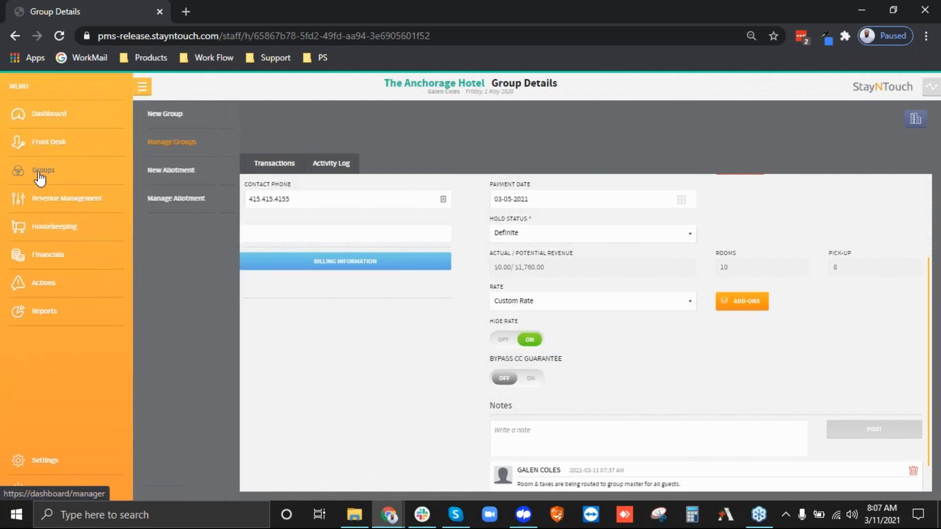
pyautogui.moveTo(52, 211)
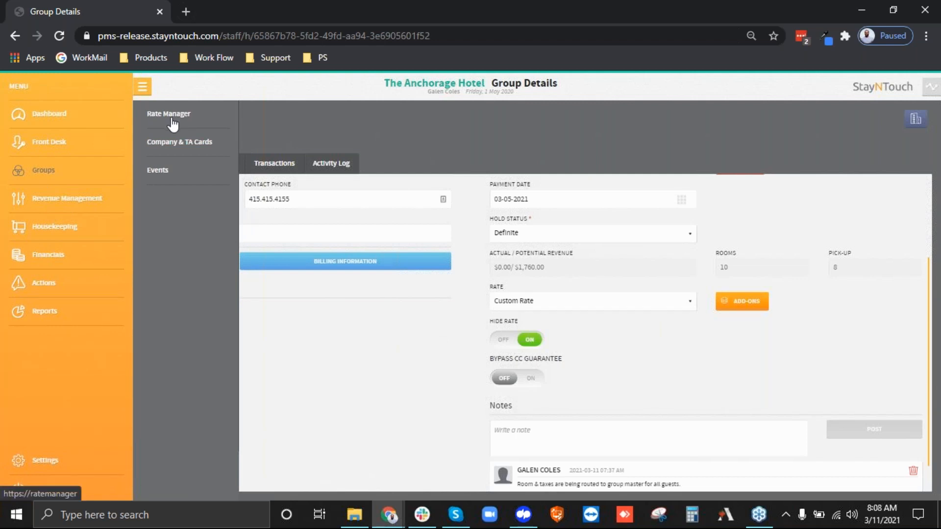
pyautogui.scroll(2, 689, 242)
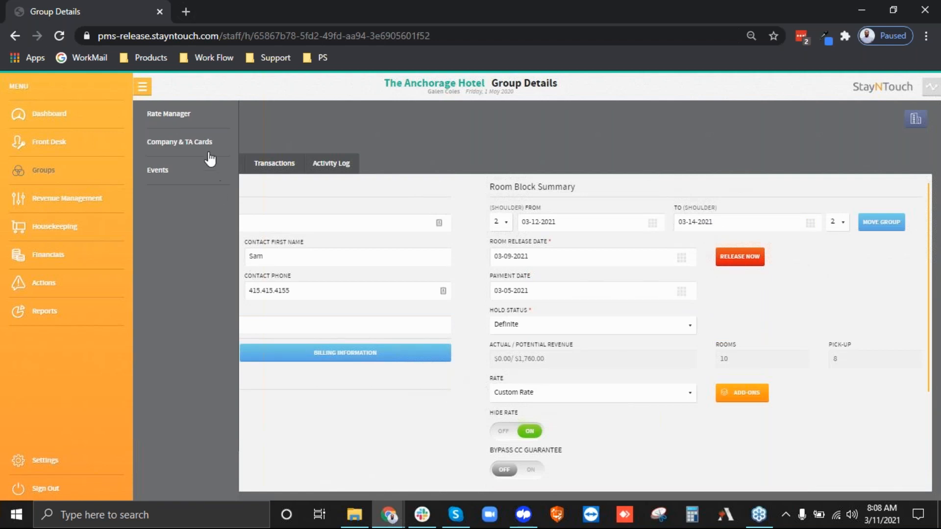
# Step: Display Group Flexible Rate in Rate Manager for 05-01-2020 to 06-30-2020
pyautogui.click(180, 117)
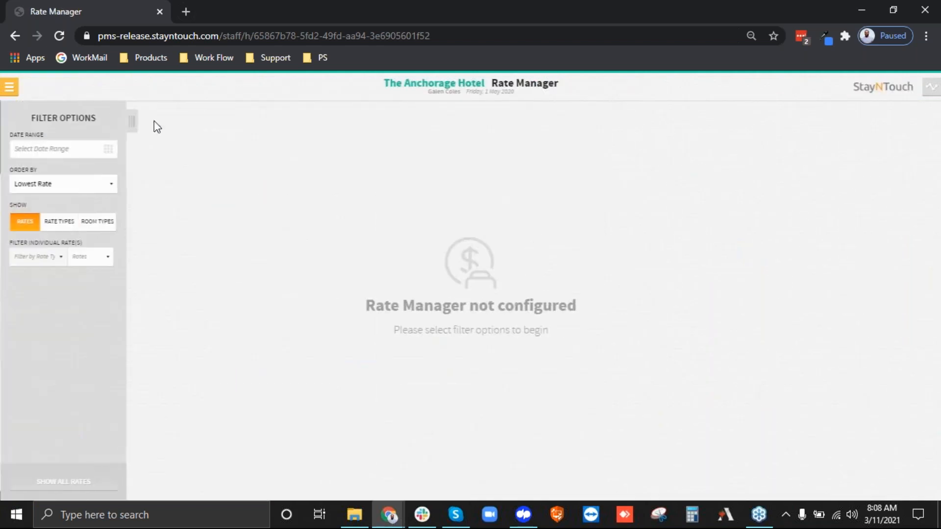
pyautogui.click(81, 154)
pyautogui.click(514, 340)
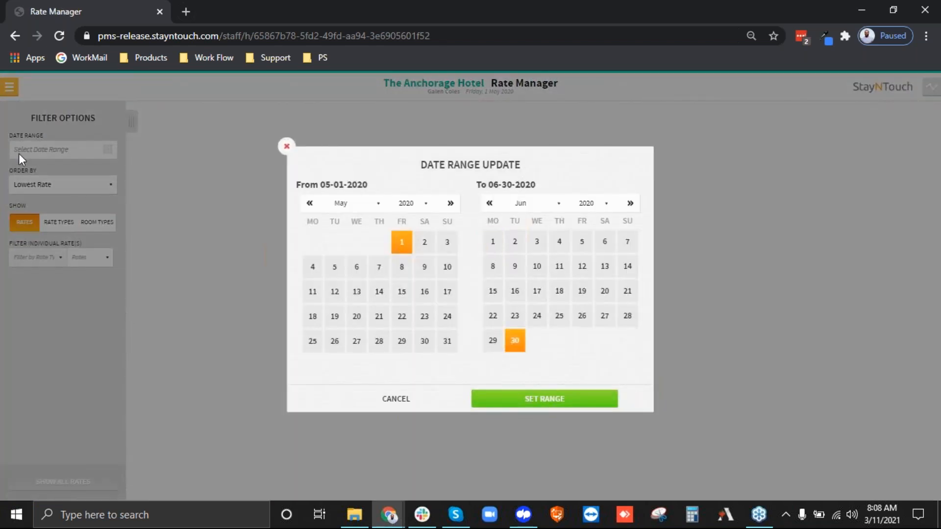
pyautogui.click(569, 399)
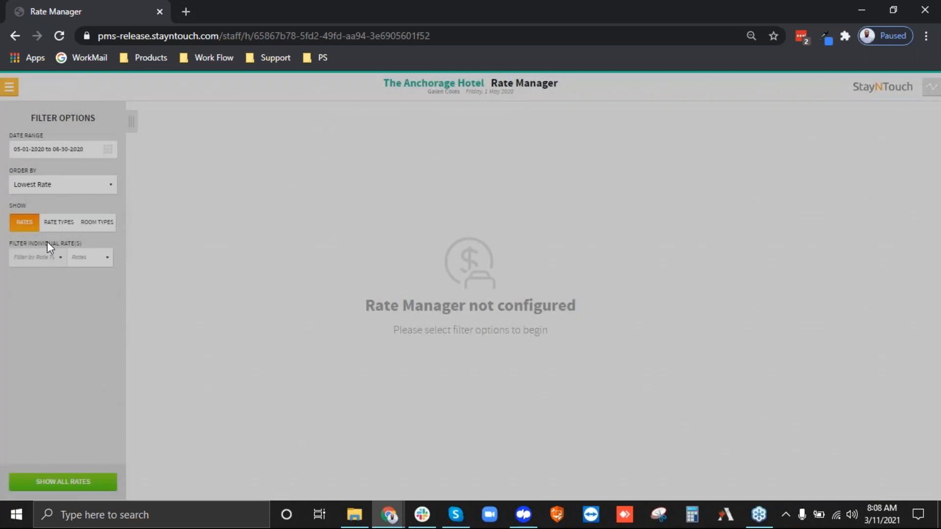
pyautogui.click(93, 257)
pyautogui.click(103, 279)
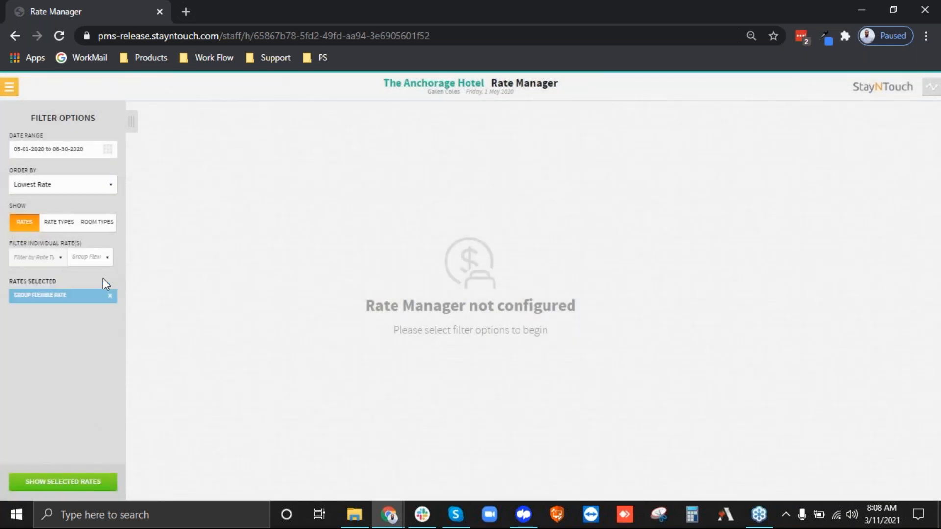
pyautogui.click(76, 484)
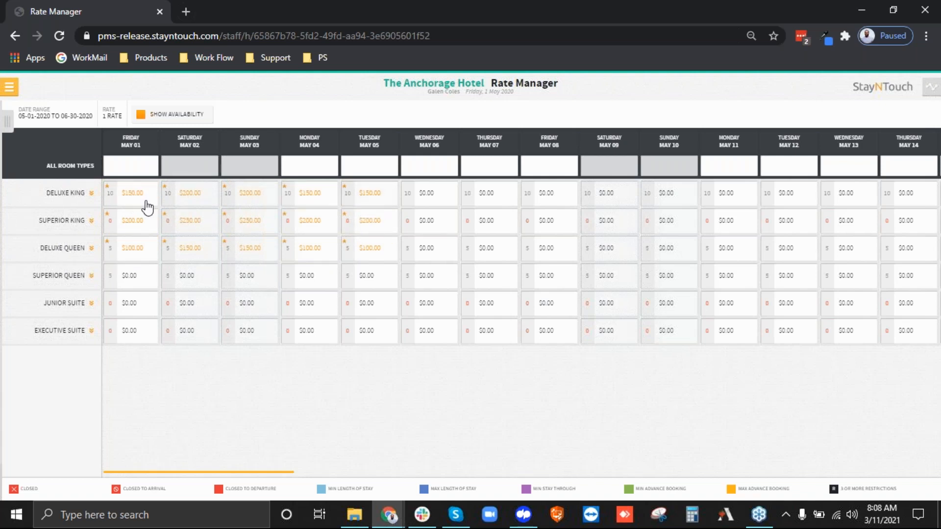
# Step: Reopen The Weekend Group from Manage Groups and confirm its rate remains Custom Rate
pyautogui.click(10, 89)
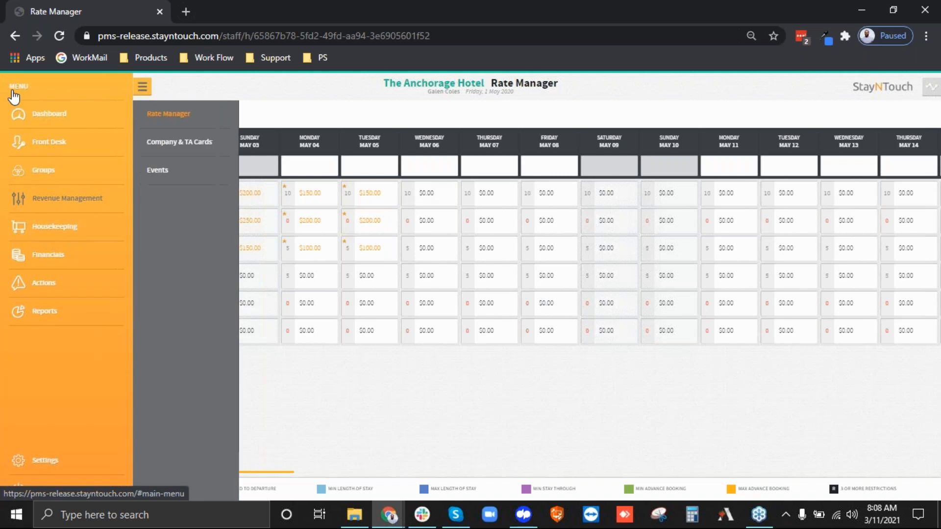
pyautogui.click(54, 171)
pyautogui.click(171, 147)
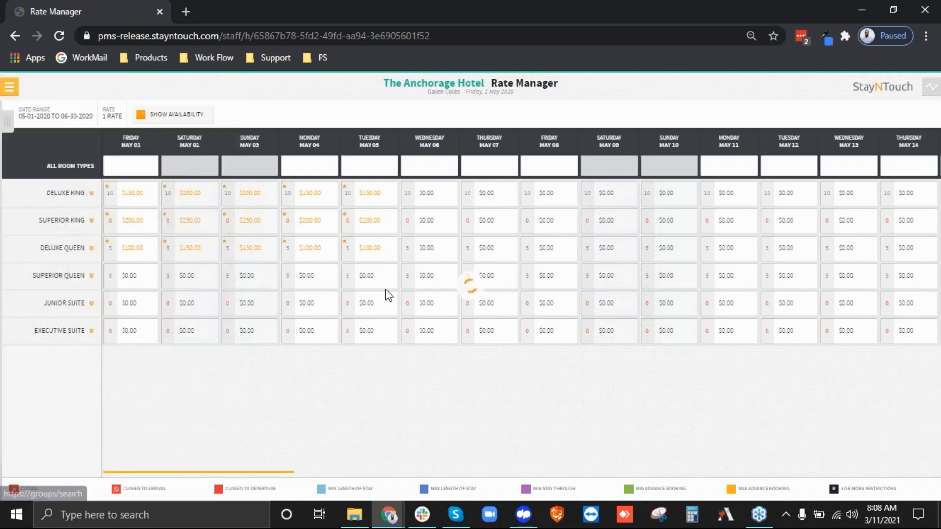
pyautogui.click(150, 156)
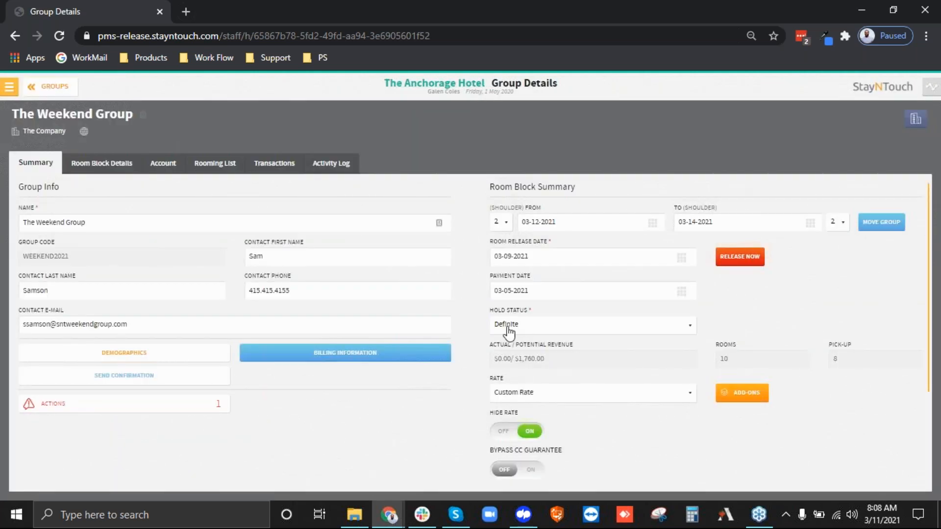
pyautogui.click(508, 392)
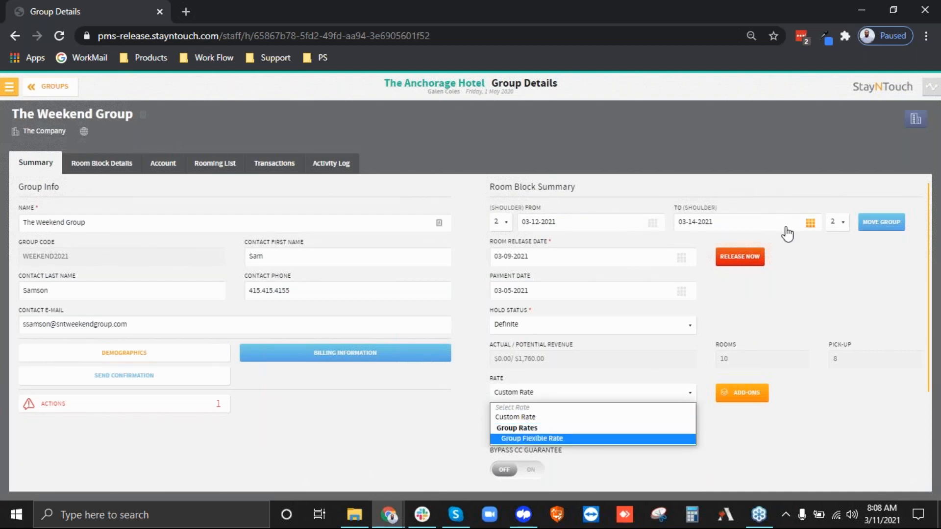
pyautogui.click(479, 398)
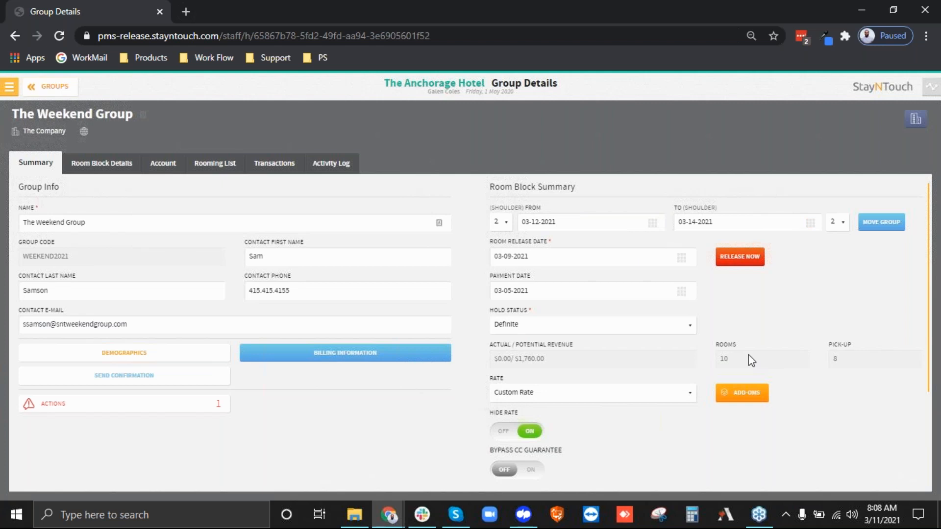
pyautogui.scroll(-1, 749, 355)
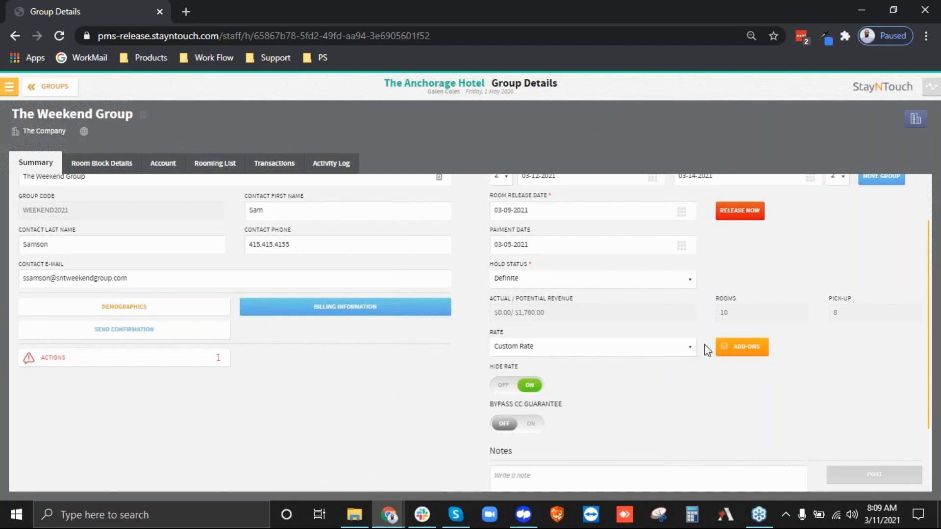
# Step: Turn on Bypass CC Guarantee in The Weekend Group's summary
pyautogui.scroll(-2, 704, 345)
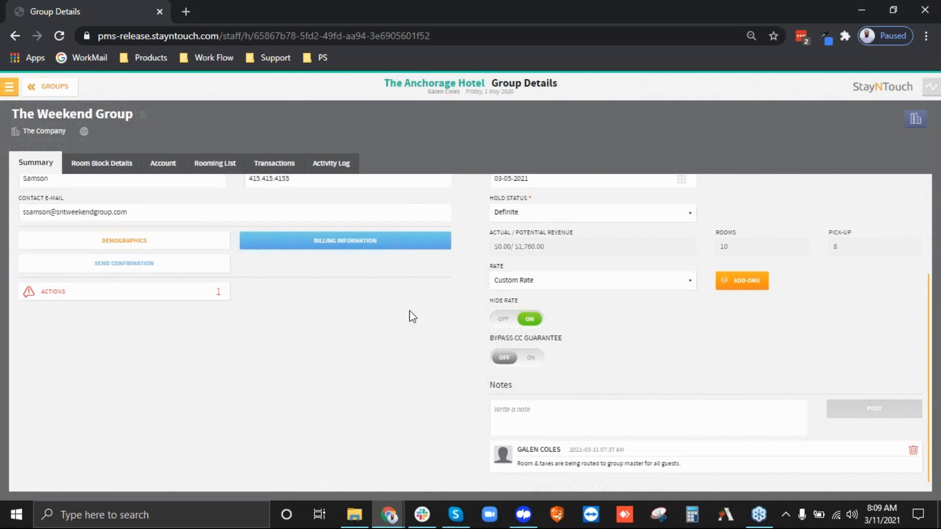
pyautogui.scroll(2, 490, 304)
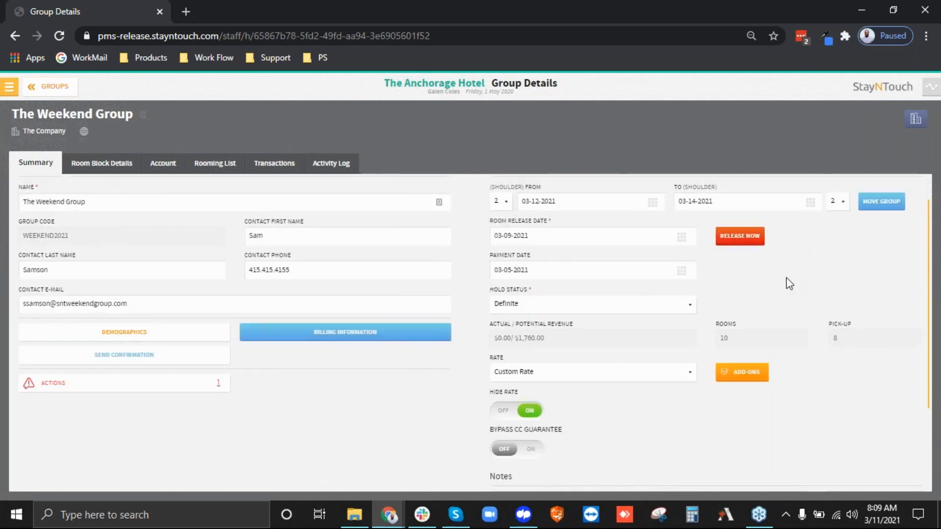
pyautogui.scroll(-2, 785, 285)
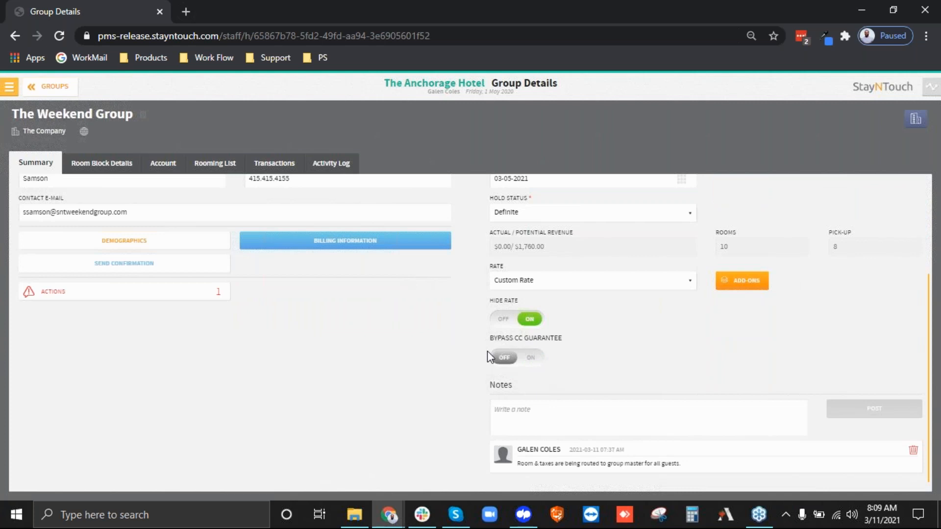
pyautogui.click(530, 361)
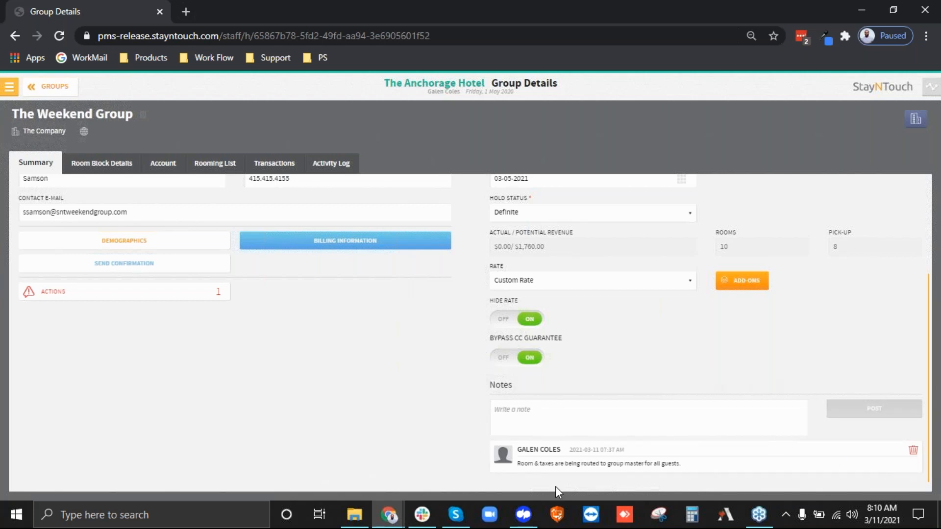
pyautogui.click(538, 424)
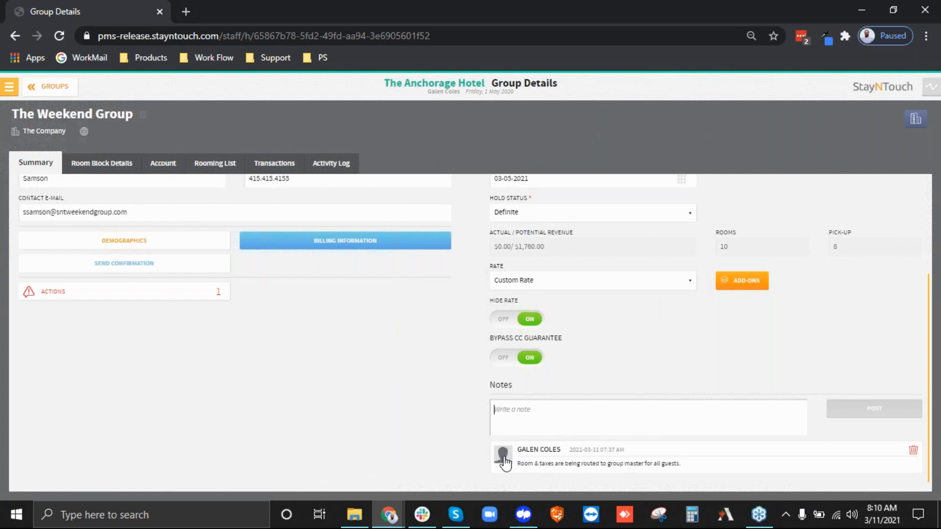
# Step: Re-save the note 'Room & taxes are being routed to group master for all guests.' unchanged
pyautogui.click(649, 465)
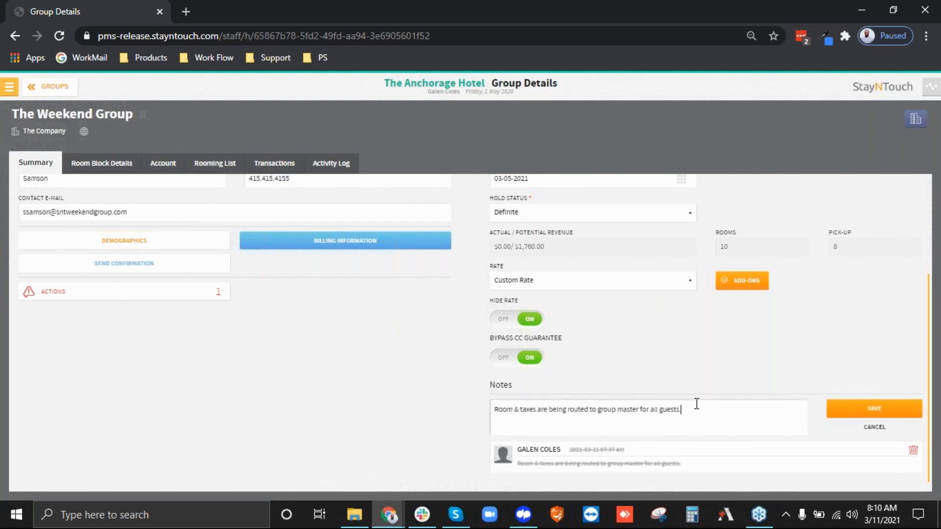
pyautogui.click(872, 411)
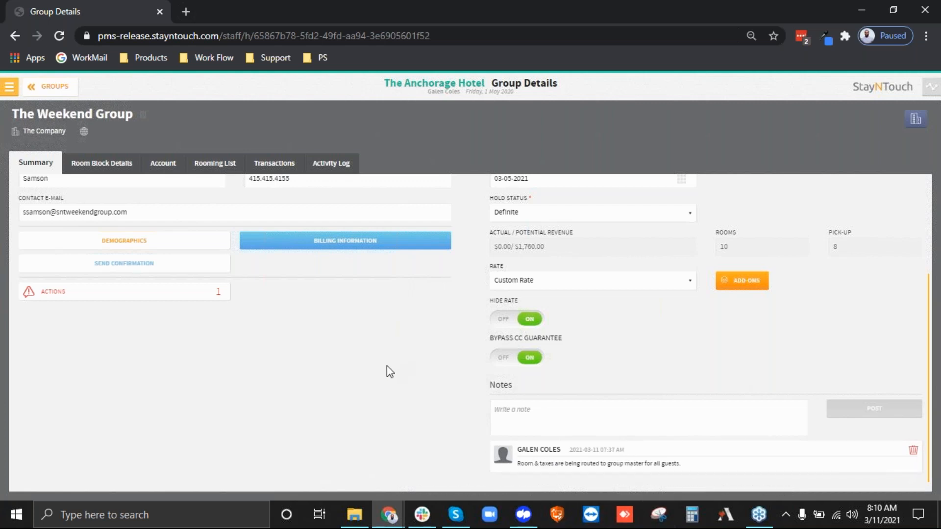
pyautogui.scroll(3, 387, 366)
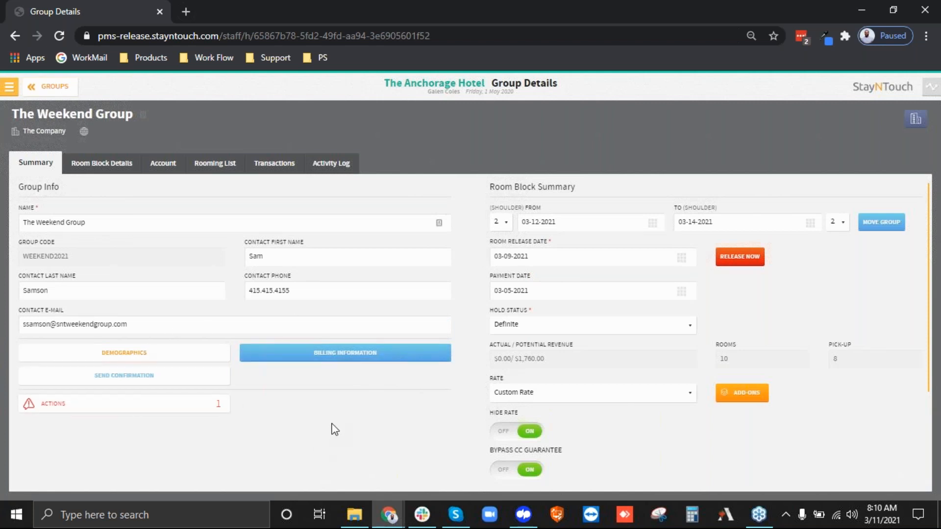
pyautogui.click(147, 359)
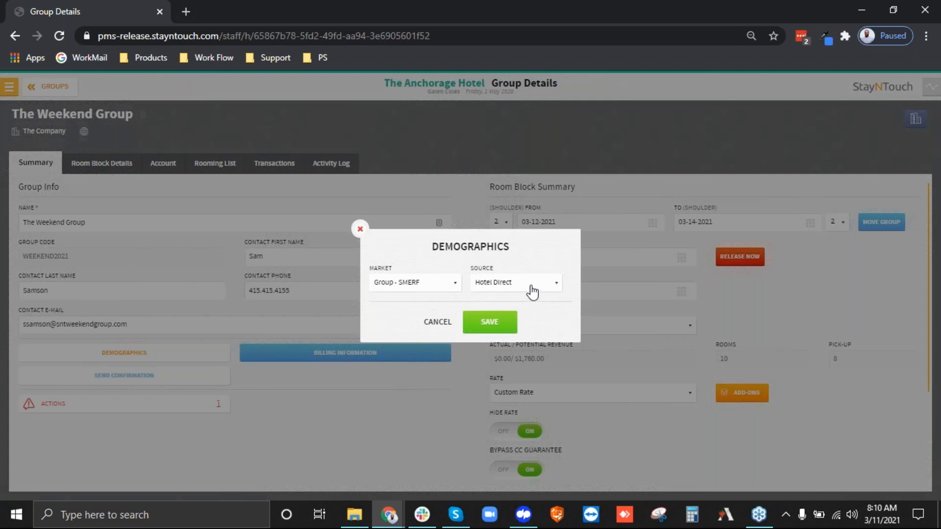
pyautogui.click(426, 284)
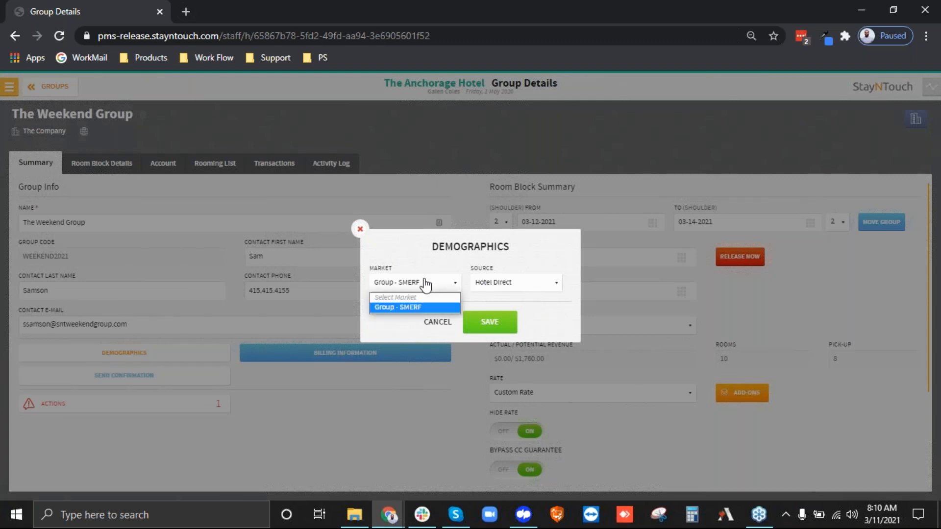
pyautogui.click(407, 307)
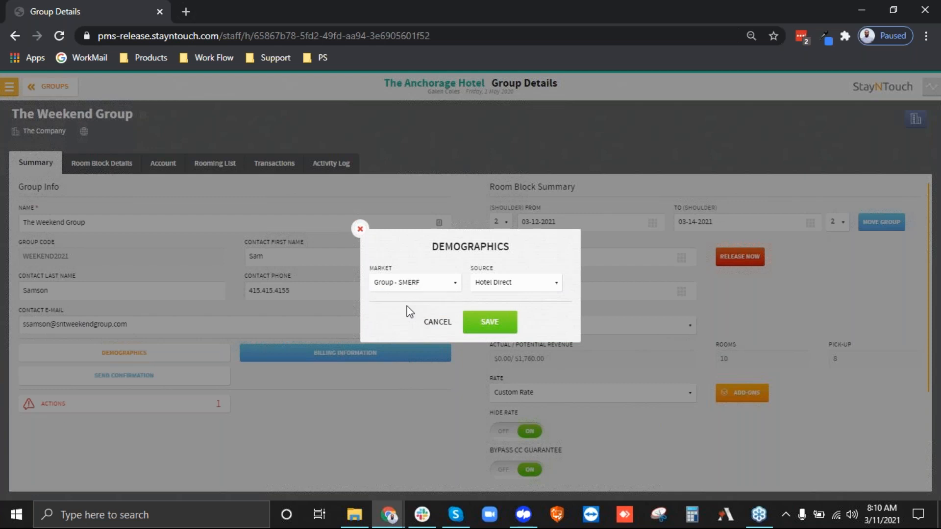
pyautogui.click(434, 323)
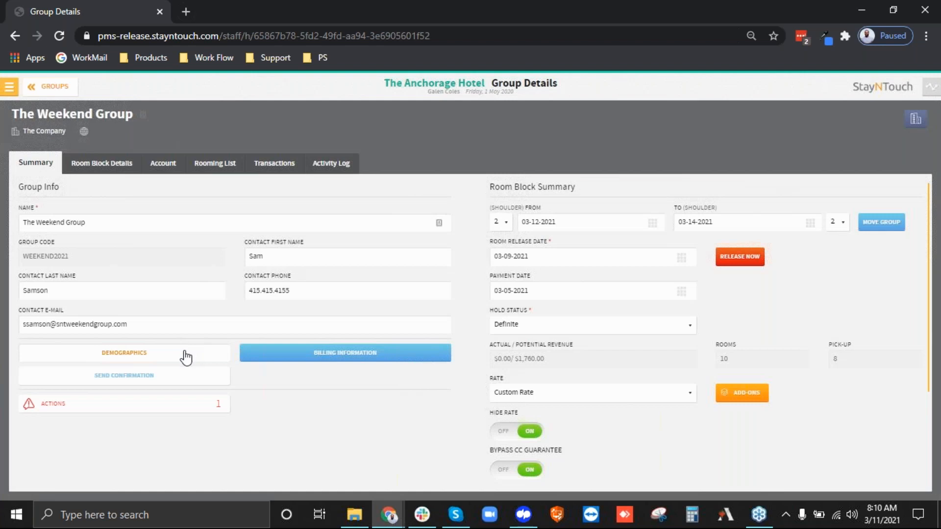
# Step: Explore billing routing by charge code, searching 'Room', then cancel Billing Information without saving a route
pyautogui.click(368, 364)
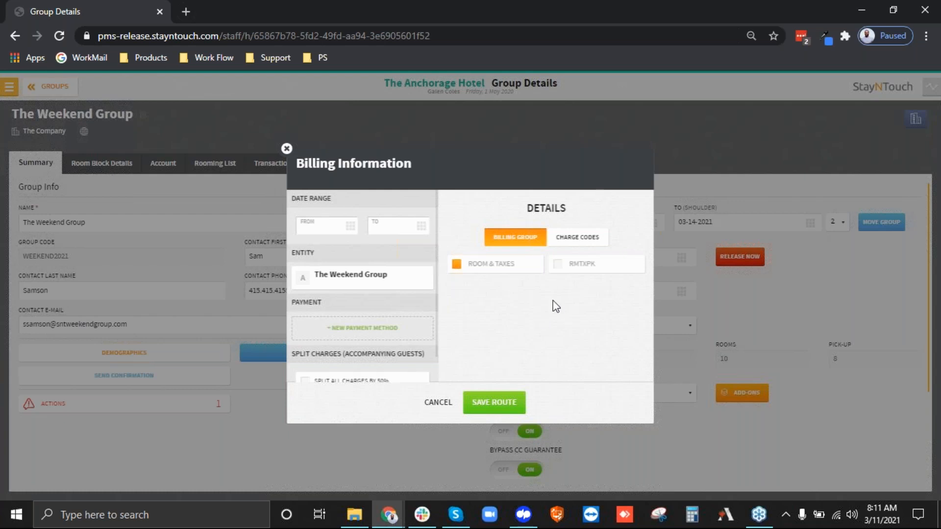
pyautogui.click(577, 241)
pyautogui.click(559, 256)
pyautogui.write('Room')
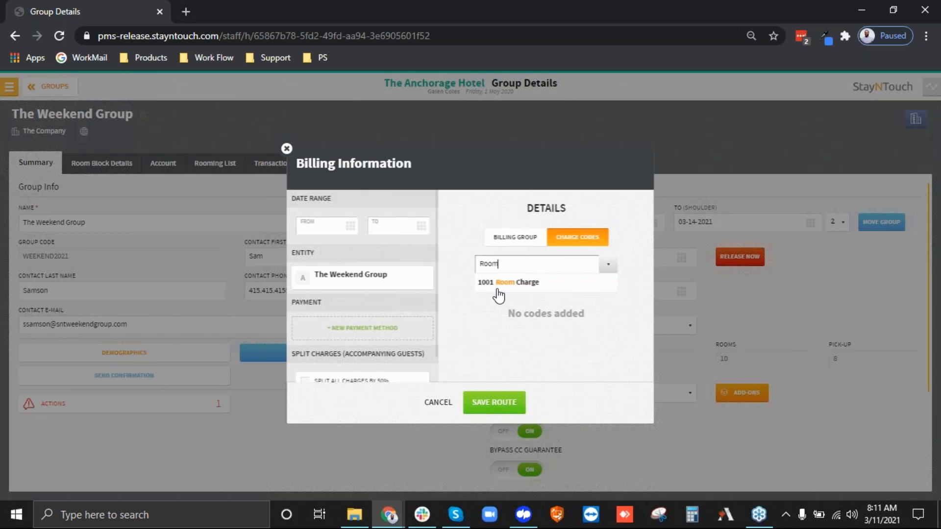
pyautogui.click(515, 237)
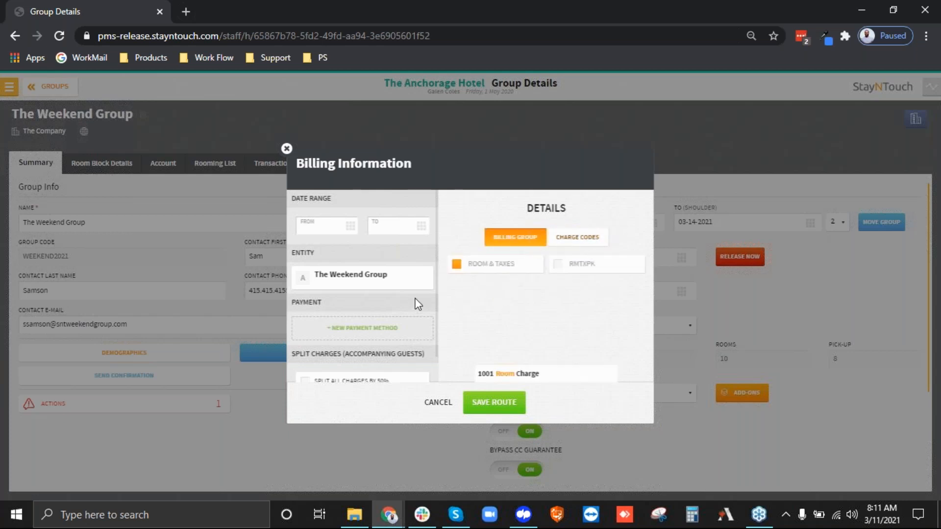
pyautogui.click(571, 238)
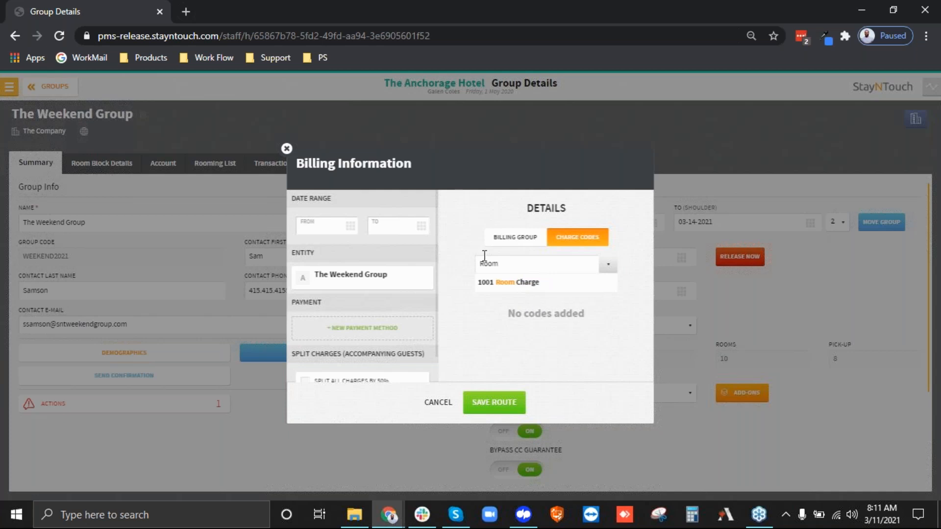
pyautogui.click(514, 237)
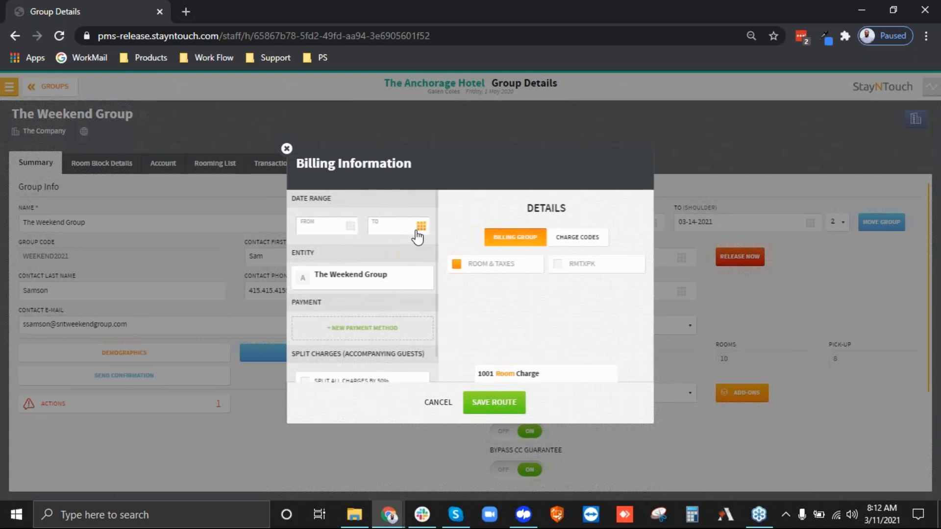
pyautogui.click(440, 409)
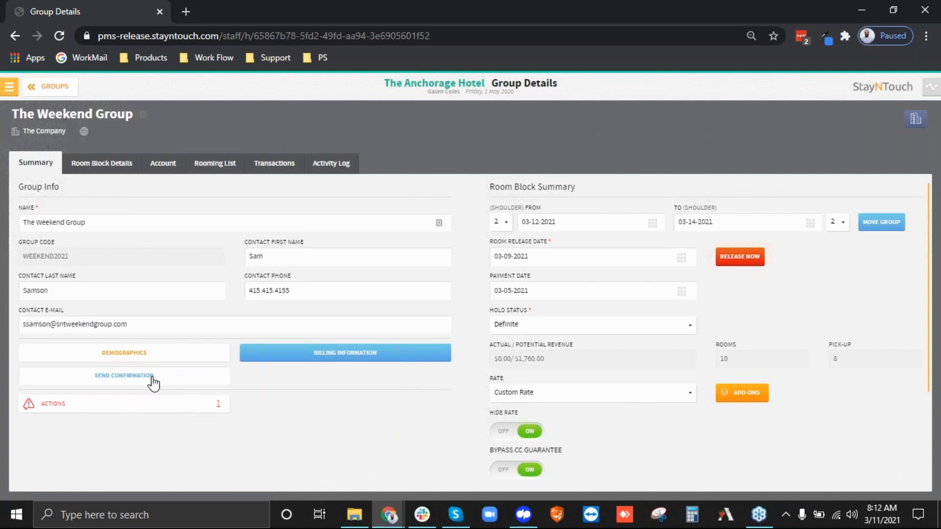
# Step: Highlight the contact e-mail, then open the group's actions list showing the gift-bag task
pyautogui.moveTo(22, 324); pyautogui.dragTo(165, 324)
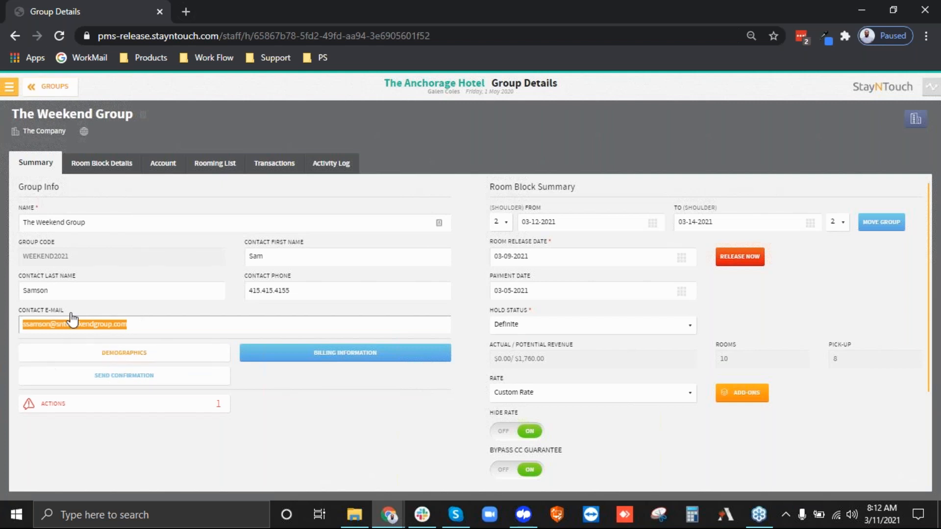
pyautogui.click(415, 412)
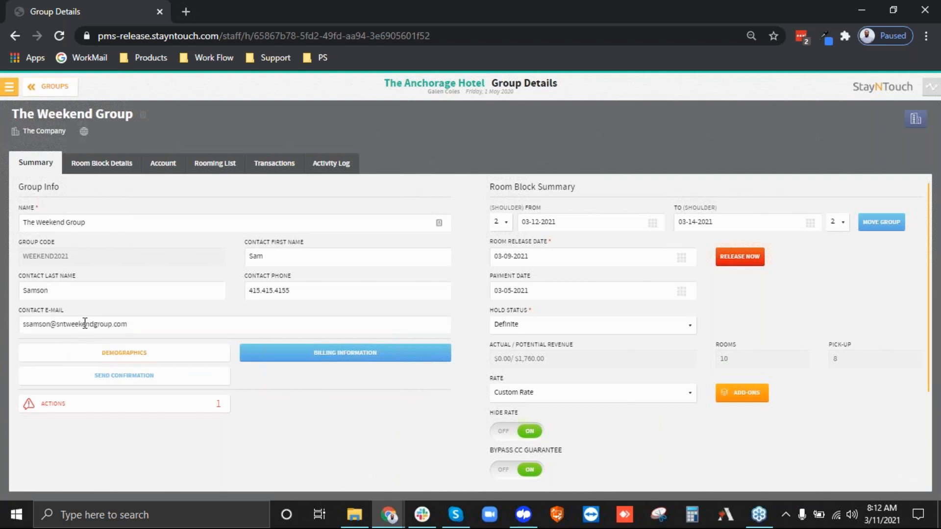
pyautogui.moveTo(127, 324); pyautogui.dragTo(20, 323)
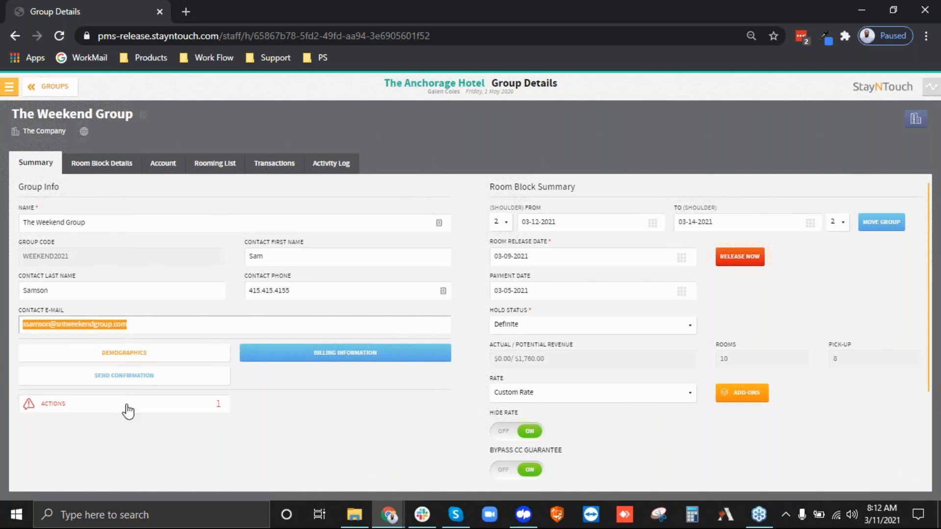
pyautogui.click(97, 402)
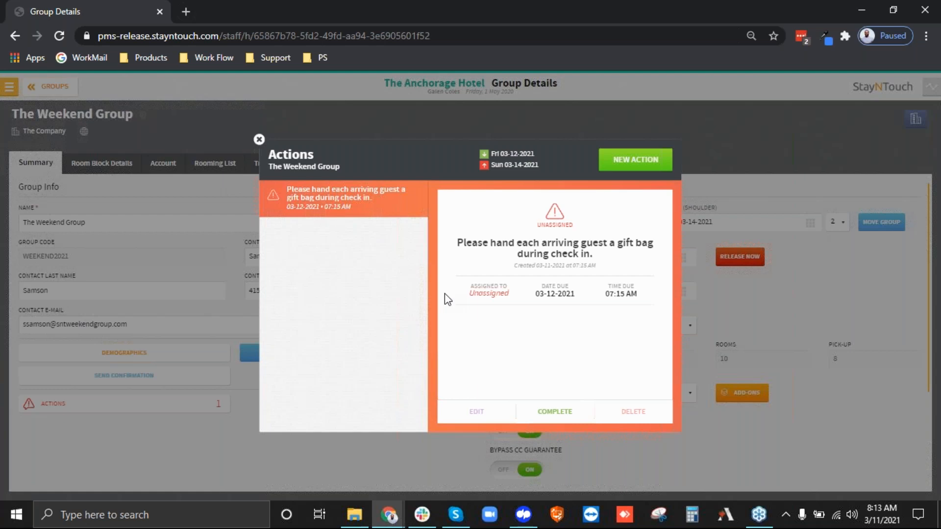
# Step: Close the actions list and switch to the Room Block Details grid
pyautogui.click(258, 142)
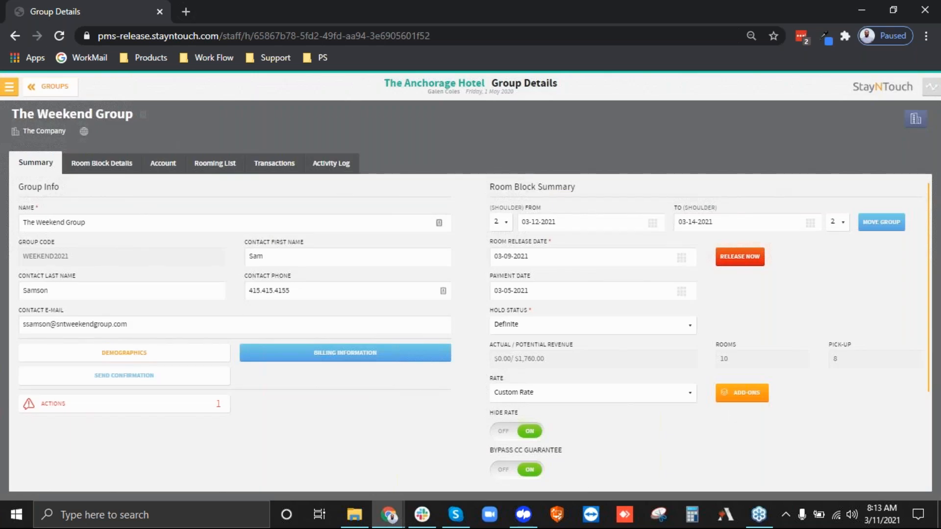
pyautogui.click(84, 170)
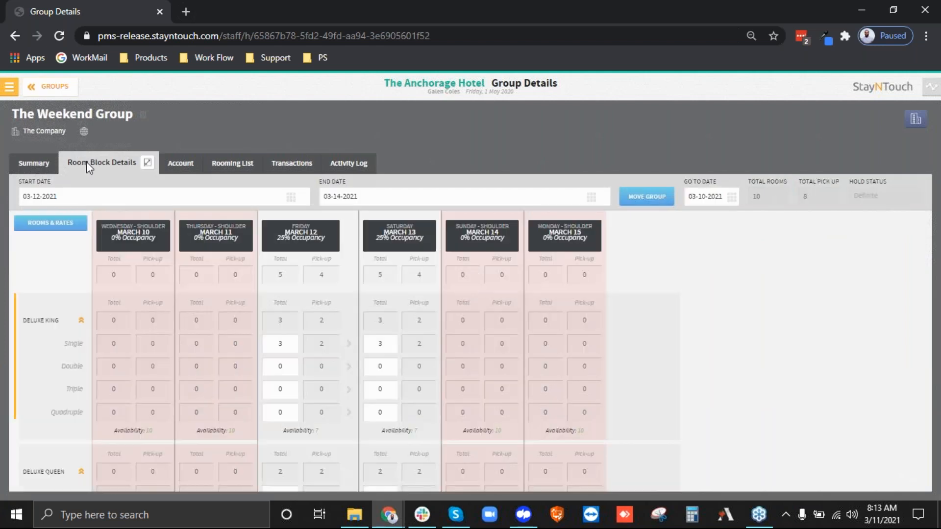
pyautogui.click(70, 227)
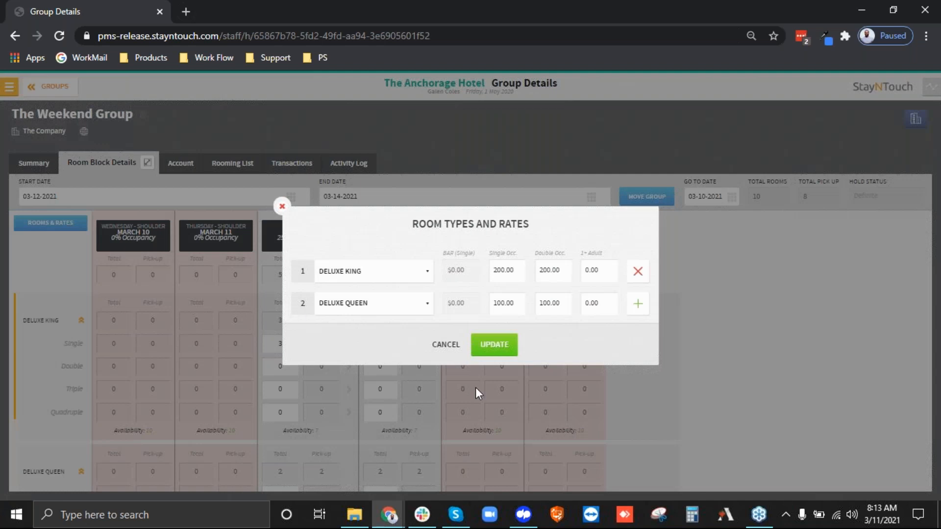
pyautogui.click(637, 306)
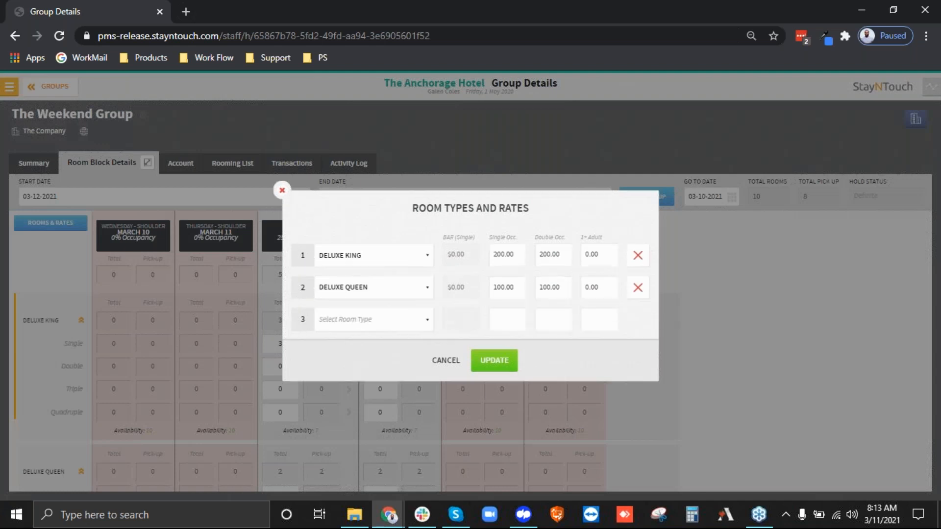
pyautogui.click(321, 319)
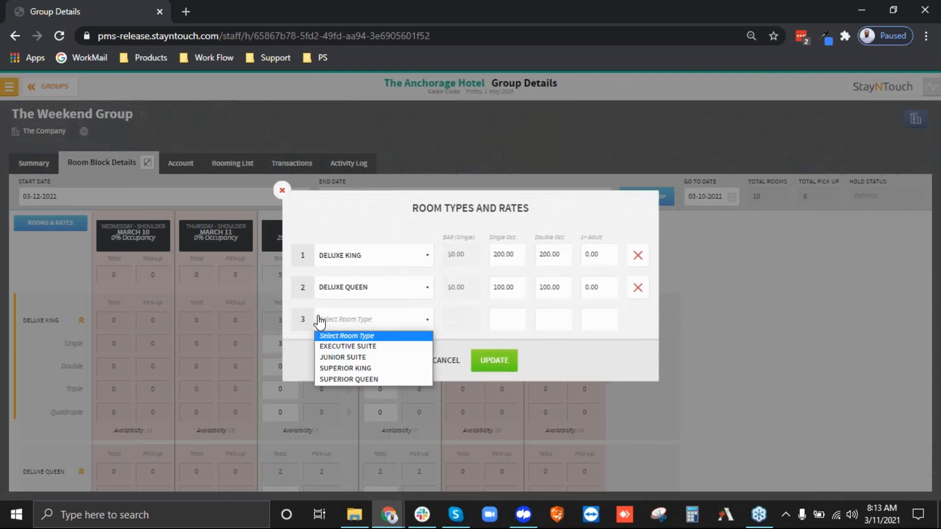
pyautogui.click(342, 368)
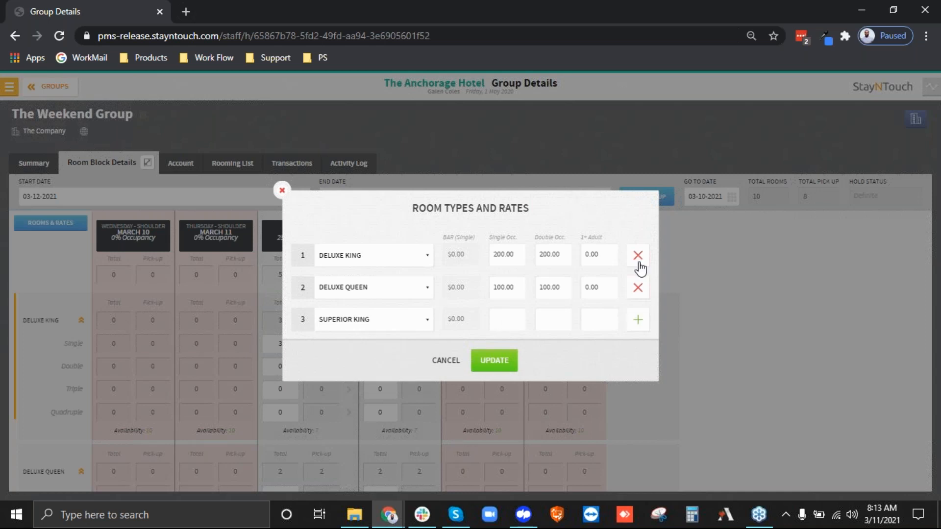
pyautogui.click(510, 324)
pyautogui.write('300')
pyautogui.press('Tab')
pyautogui.write('300')
pyautogui.press('Tab')
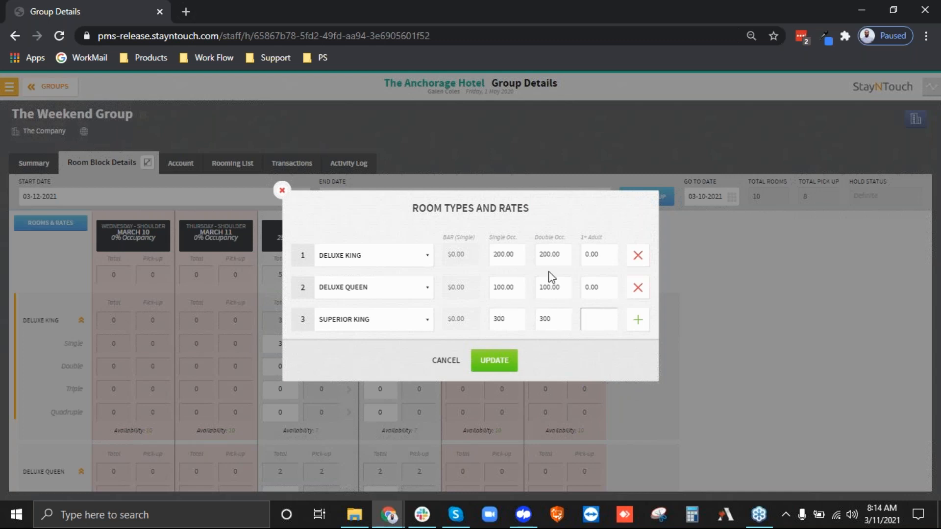
pyautogui.click(516, 319)
pyautogui.click(604, 317)
pyautogui.write('20')
pyautogui.click(639, 257)
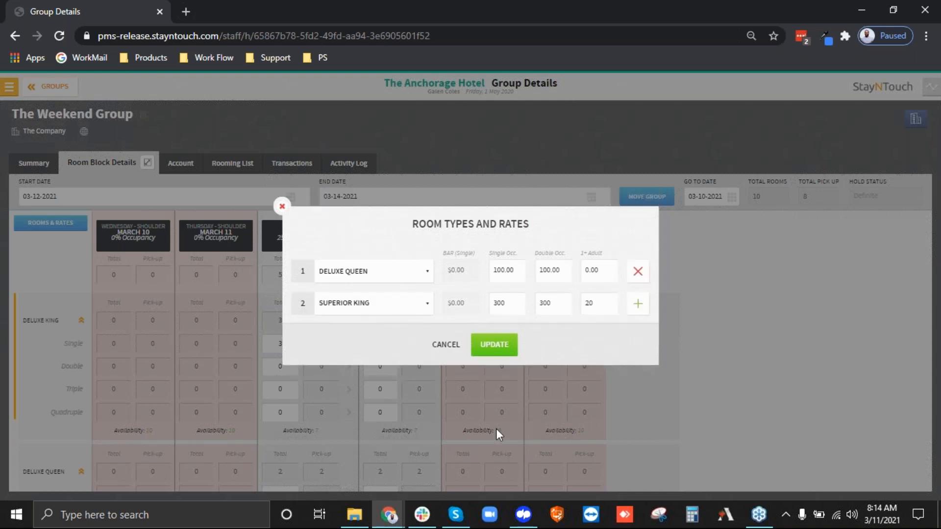
pyautogui.click(638, 304)
pyautogui.click(359, 326)
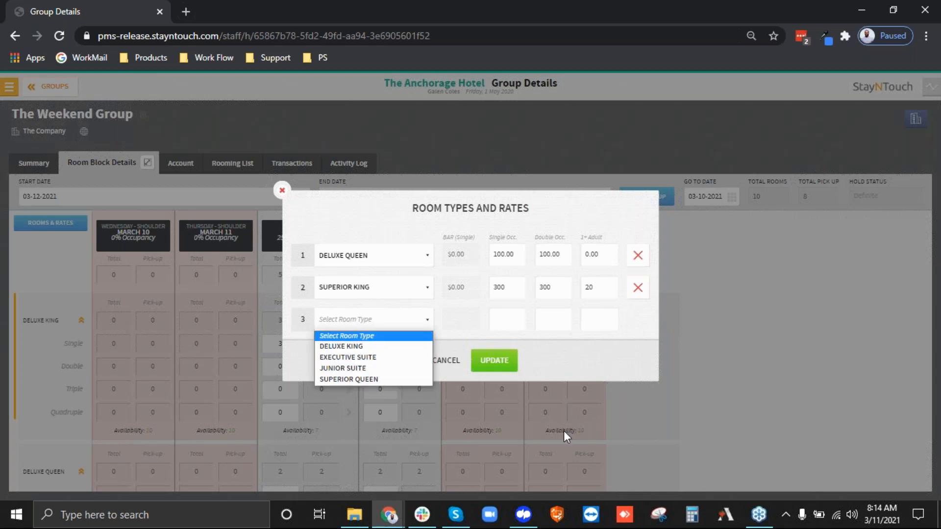
pyautogui.click(602, 350)
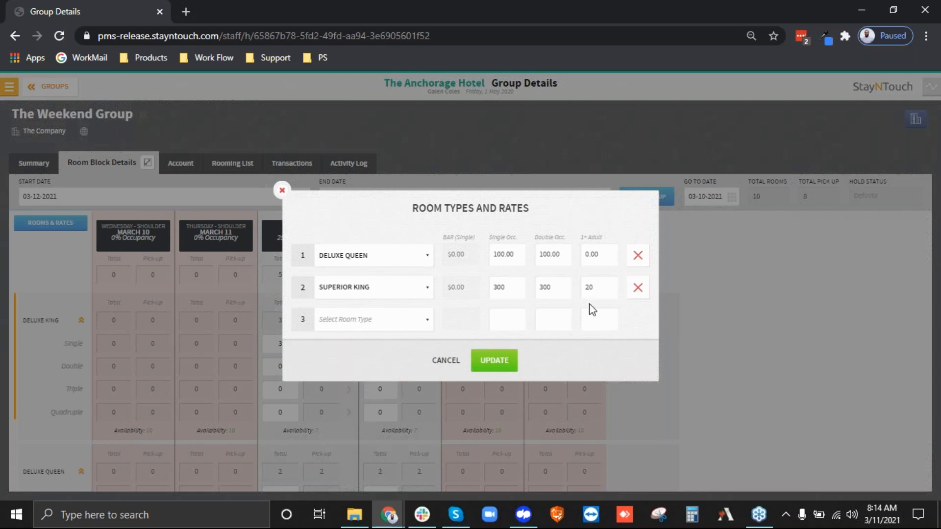
pyautogui.click(444, 363)
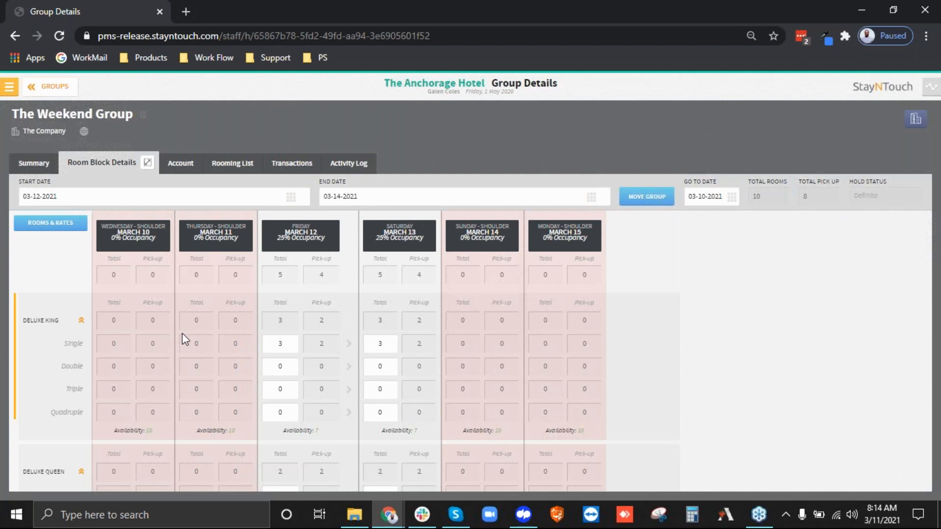
# Step: Expand the room block grid to full screen
pyautogui.scroll(-1, 185, 339)
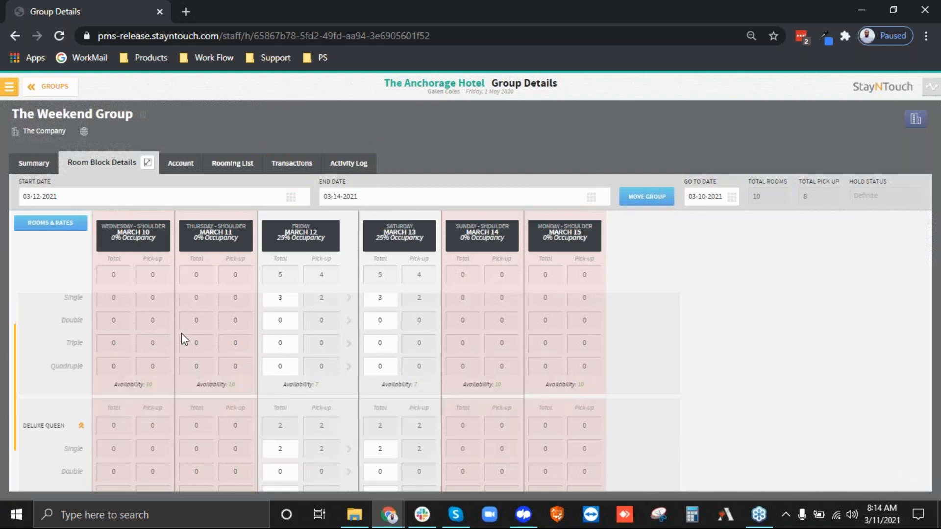
pyautogui.scroll(-1, 181, 338)
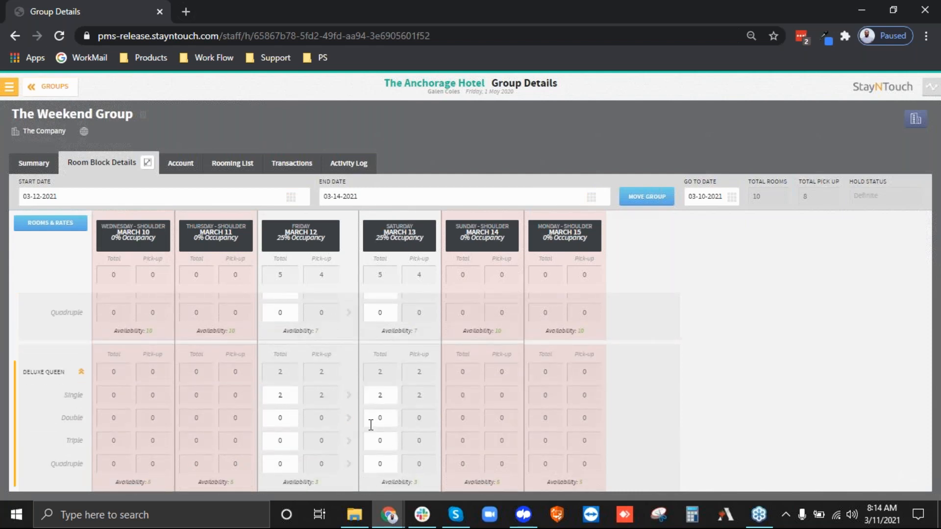
pyautogui.scroll(2, 343, 421)
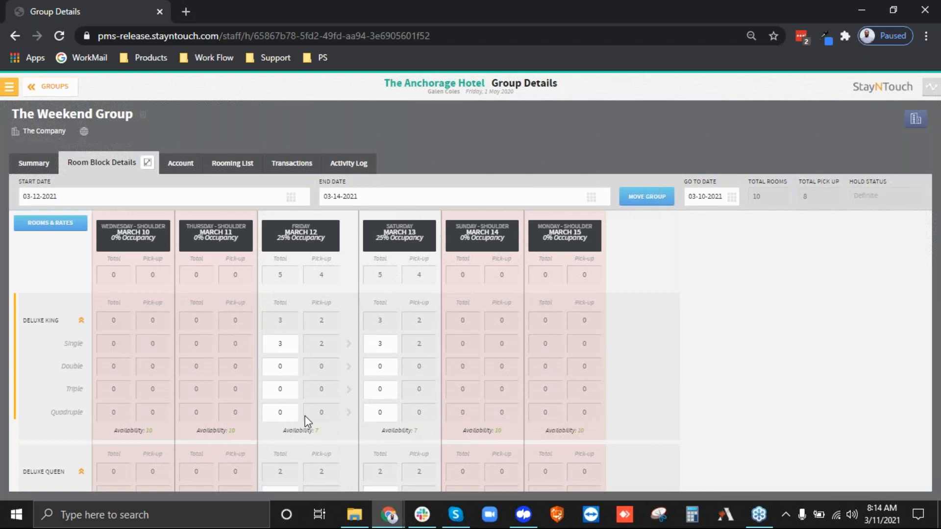
pyautogui.click(148, 164)
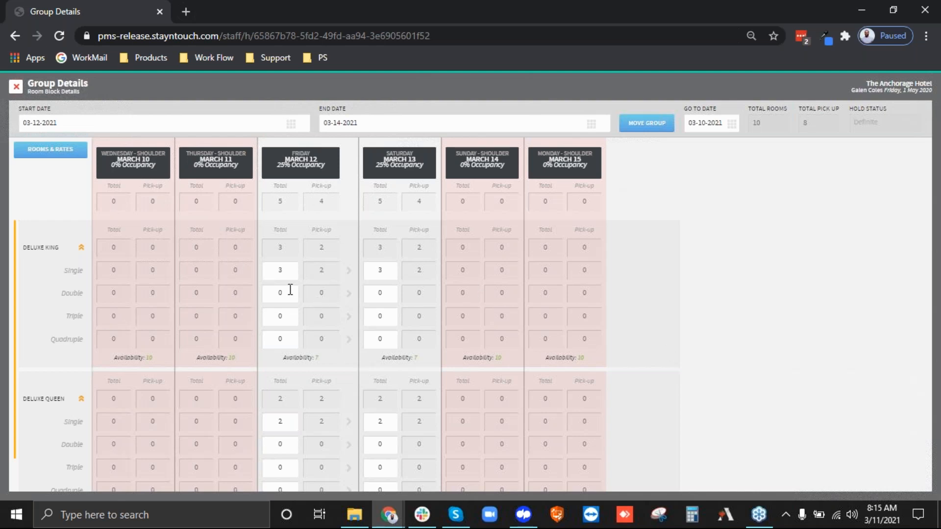
# Step: Raise Friday March 12 Deluxe King single rooms from 3 to 4 and save
pyautogui.doubleClick(274, 270)
pyautogui.moveTo(321, 358); pyautogui.dragTo(278, 359)
pyautogui.moveTo(417, 361); pyautogui.dragTo(370, 362)
pyautogui.doubleClick(271, 292)
pyautogui.doubleClick(273, 270)
pyautogui.write('4')
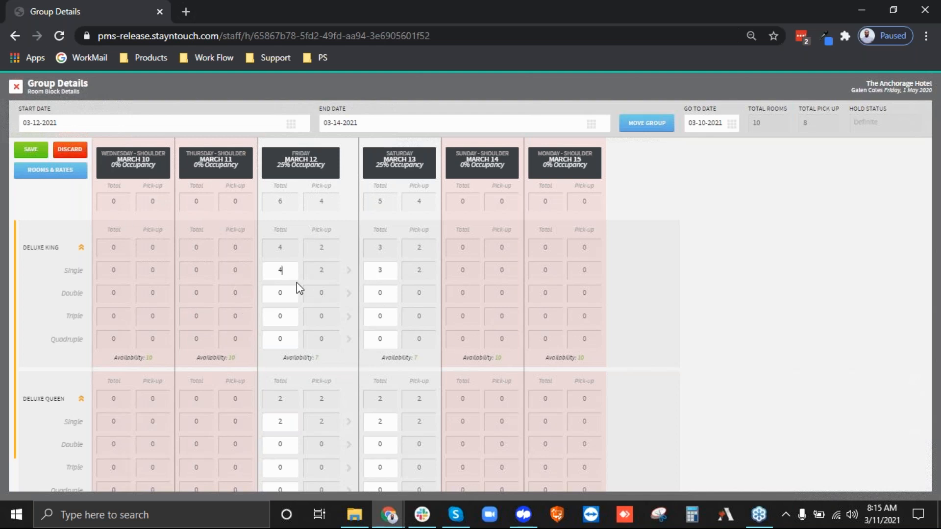
pyautogui.click(39, 149)
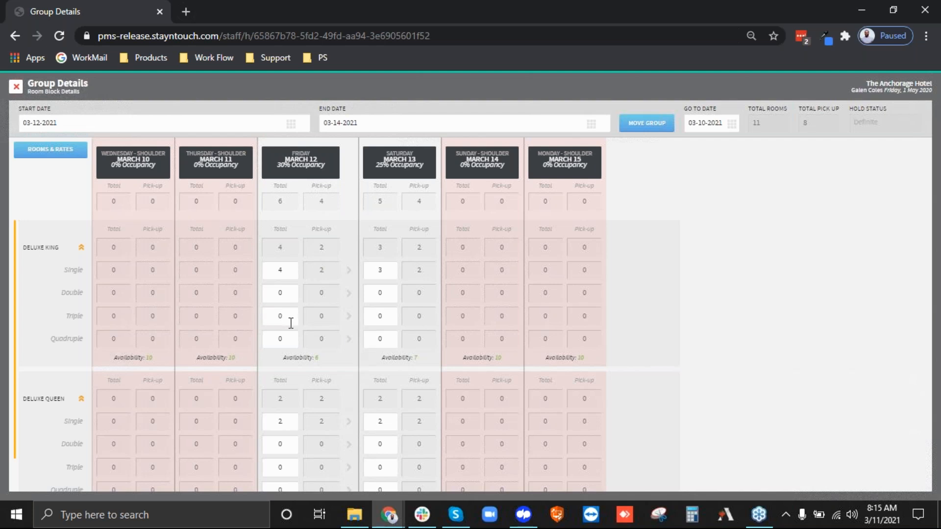
# Step: Review Friday's Deluxe King single total of 4 and Deluxe Queen single total of 2
pyautogui.moveTo(290, 272); pyautogui.dragTo(265, 269)
pyautogui.doubleClick(65, 270)
pyautogui.doubleClick(74, 422)
pyautogui.doubleClick(287, 421)
pyautogui.moveTo(62, 267); pyautogui.dragTo(98, 256)
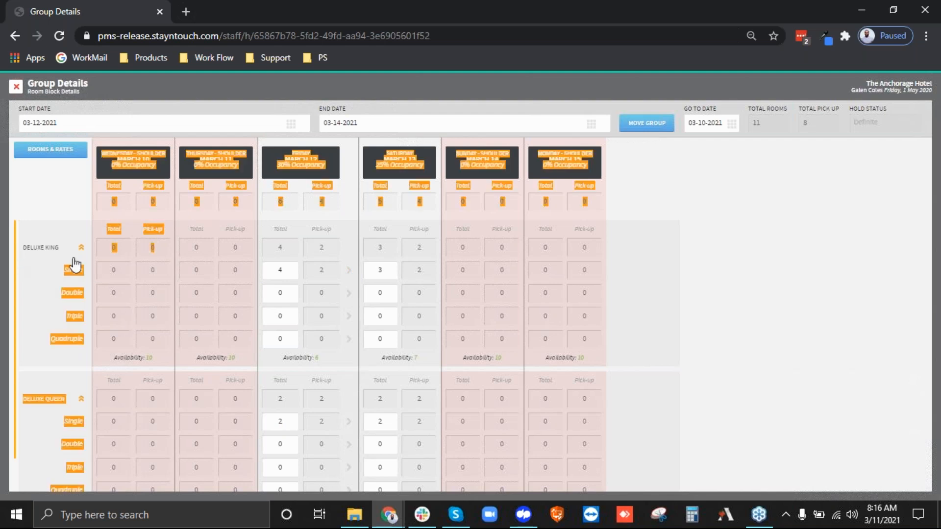
pyautogui.click(786, 286)
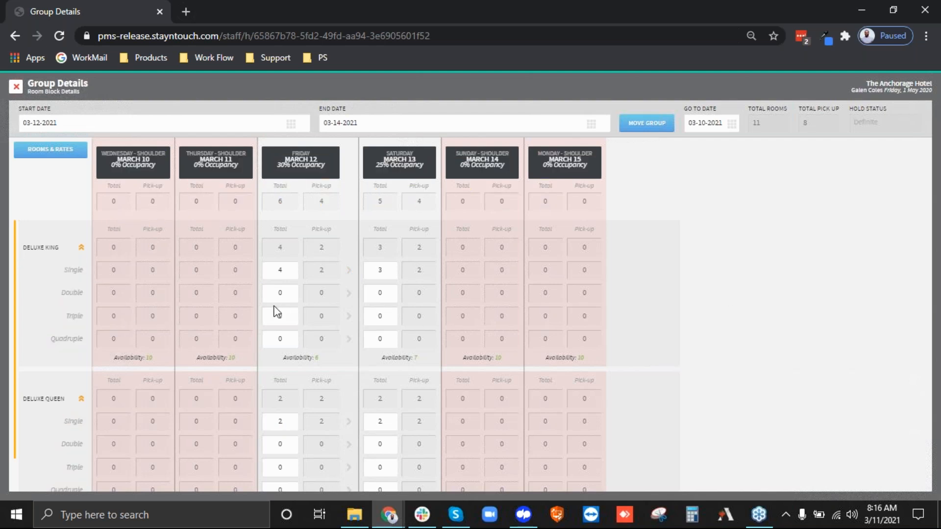
# Step: Set Deluxe King doubles to 4 on Friday and 3 on Saturday, then save
pyautogui.moveTo(294, 292); pyautogui.dragTo(268, 275)
pyautogui.write('4')
pyautogui.press('Tab')
pyautogui.write('3')
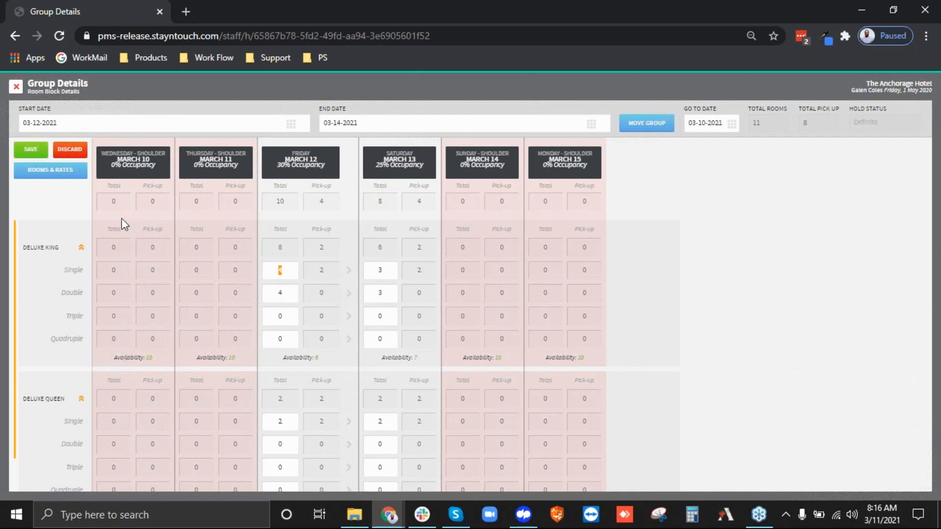
pyautogui.click(30, 149)
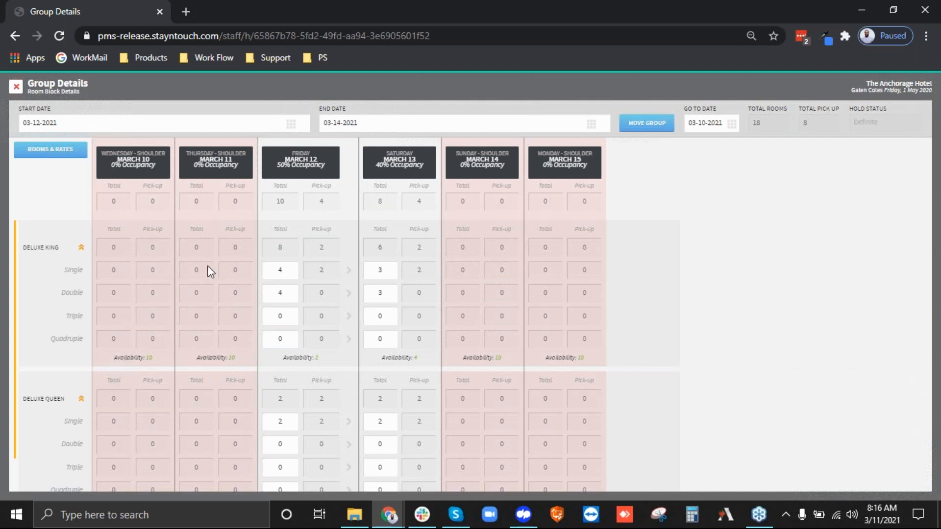
# Step: Review Friday's Deluxe King totals, then check rates: Deluxe King 200.00, Deluxe Queen 100.00
pyautogui.click(282, 293)
pyautogui.moveTo(93, 293); pyautogui.dragTo(95, 298)
pyautogui.doubleClick(92, 292)
pyautogui.click(279, 339)
pyautogui.click(281, 271)
pyautogui.click(273, 293)
pyautogui.click(57, 152)
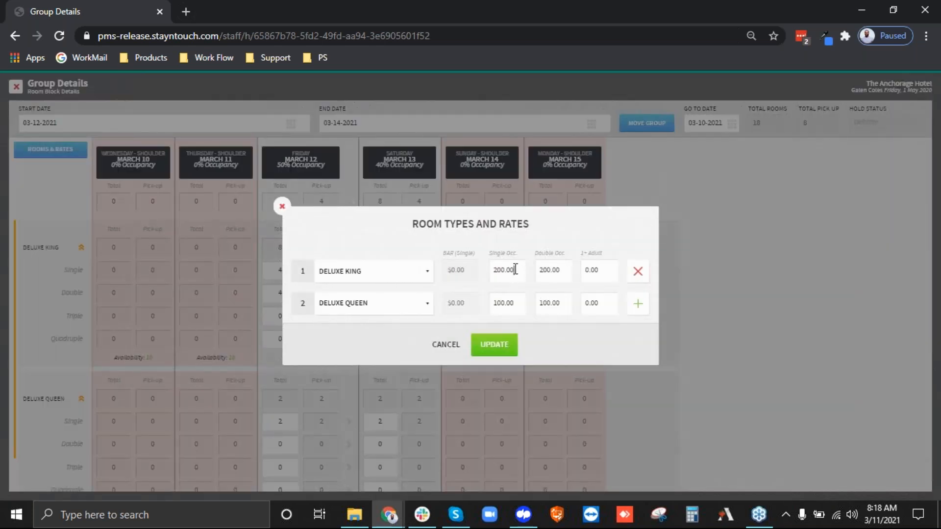
pyautogui.click(516, 269)
# Step: Change the group's rate to Group Flexible Rate, applied to new reservations only
pyautogui.click(444, 345)
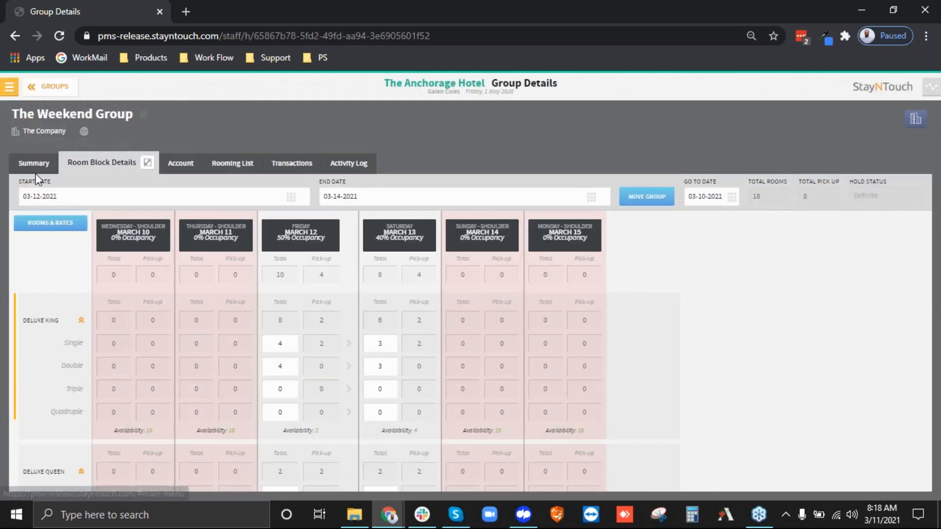
pyautogui.click(35, 169)
pyautogui.click(553, 393)
pyautogui.click(552, 440)
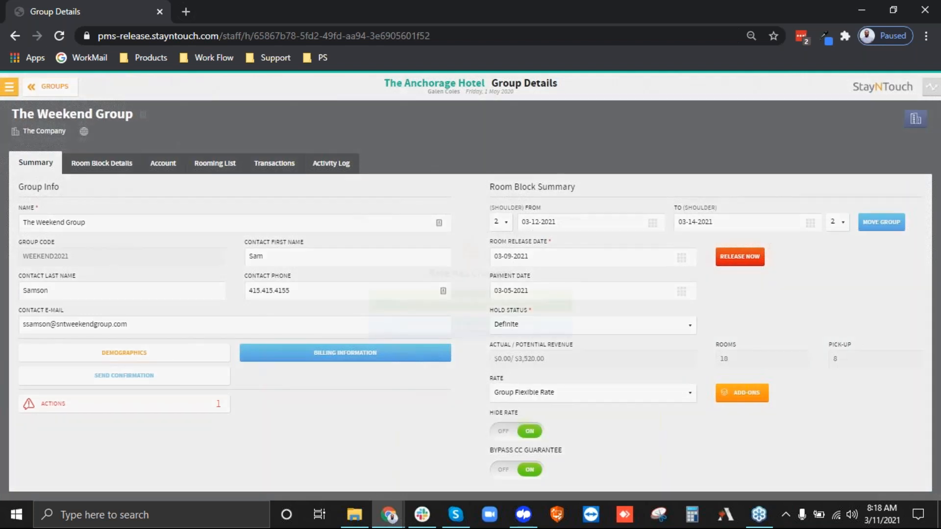
pyautogui.click(461, 328)
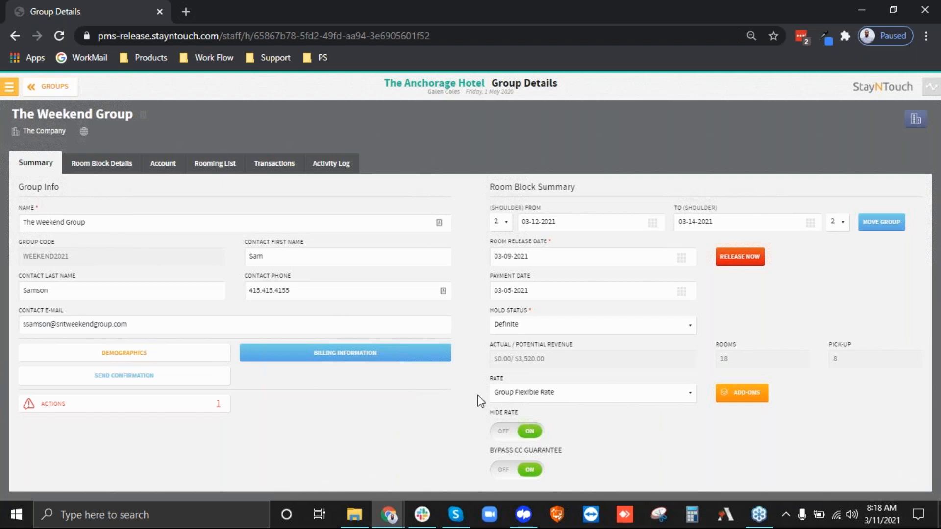
# Step: Return to Room Block Details, dismiss Room Types and Rates, and go to the Account tab
pyautogui.click(91, 165)
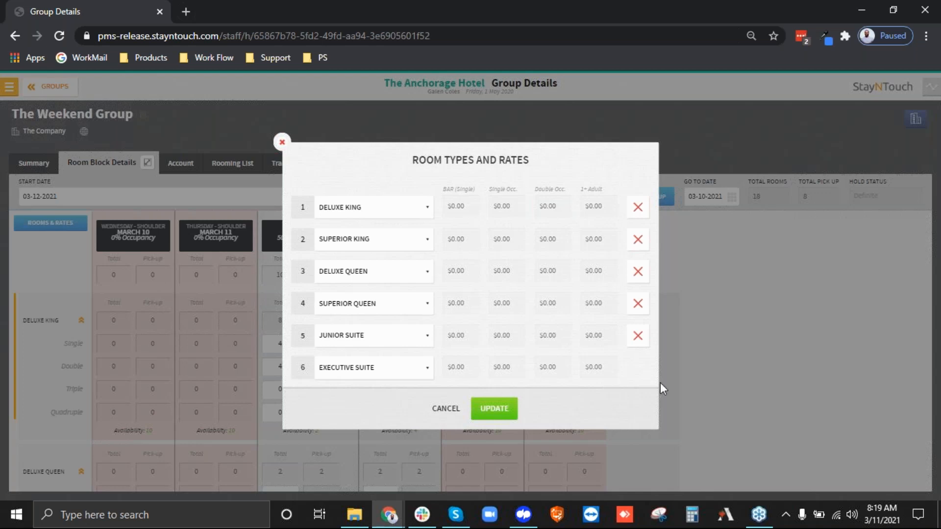
pyautogui.click(459, 410)
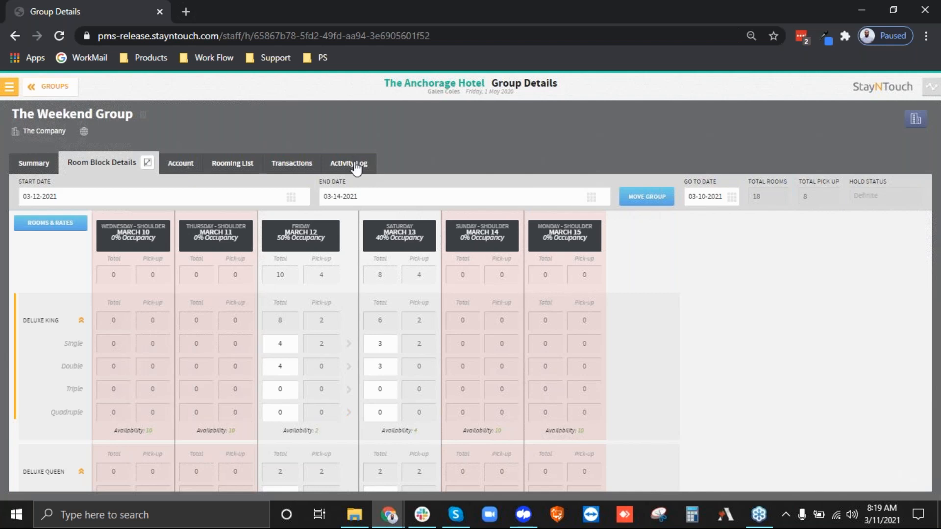
pyautogui.click(180, 164)
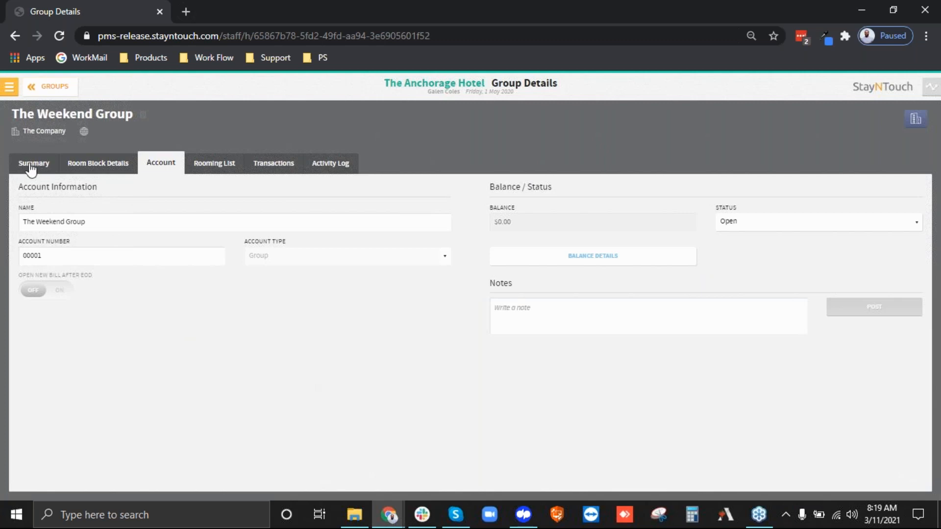
# Step: Check the account's Status dropdown and leave it set to Open
pyautogui.click(69, 256)
pyautogui.click(769, 226)
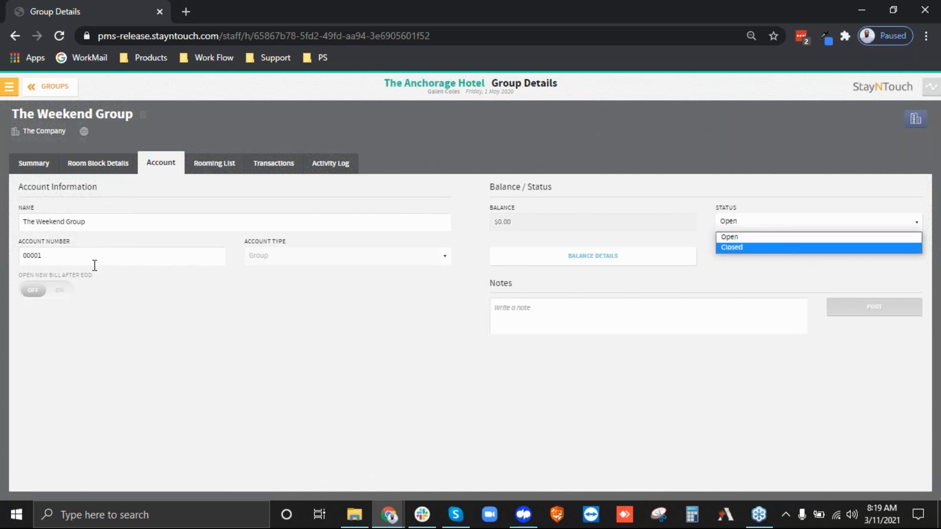
pyautogui.press('Up')
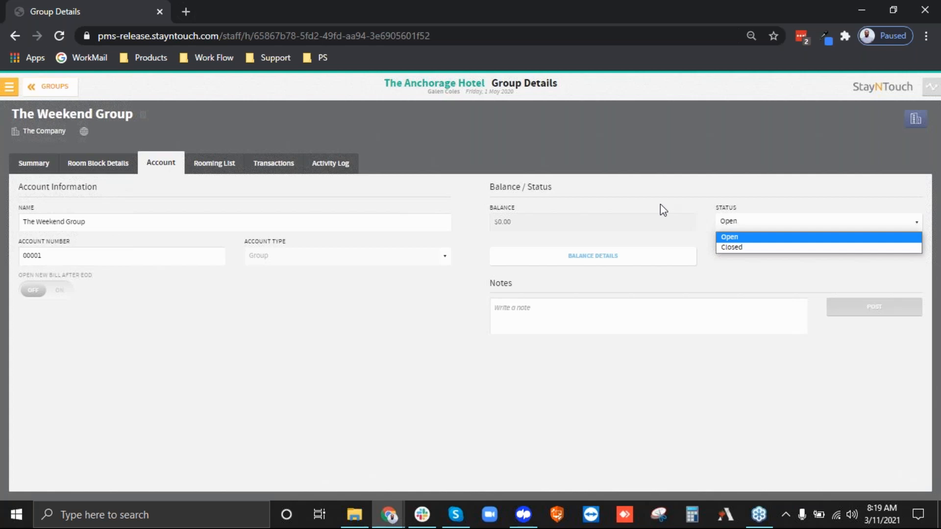
# Step: Browse the main menu's Front Desk options, then open the group's rooming list
pyautogui.click(9, 87)
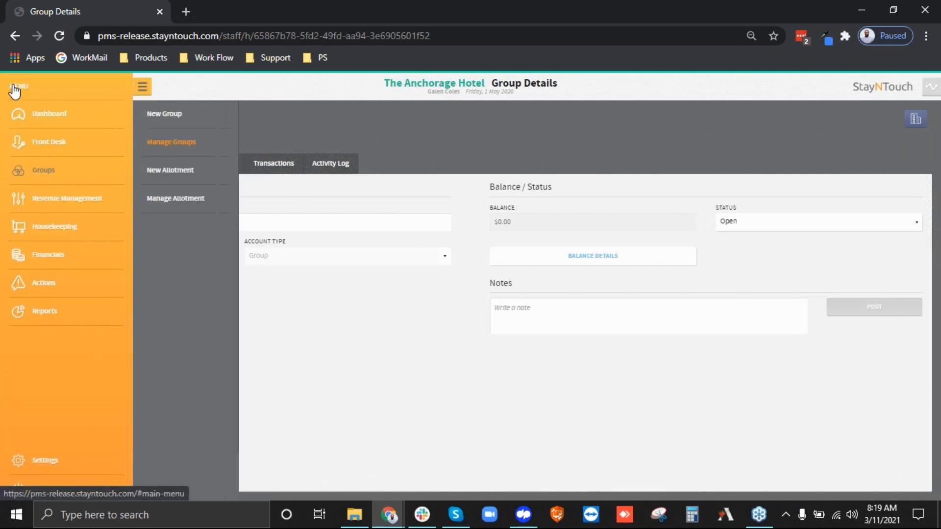
pyautogui.click(53, 144)
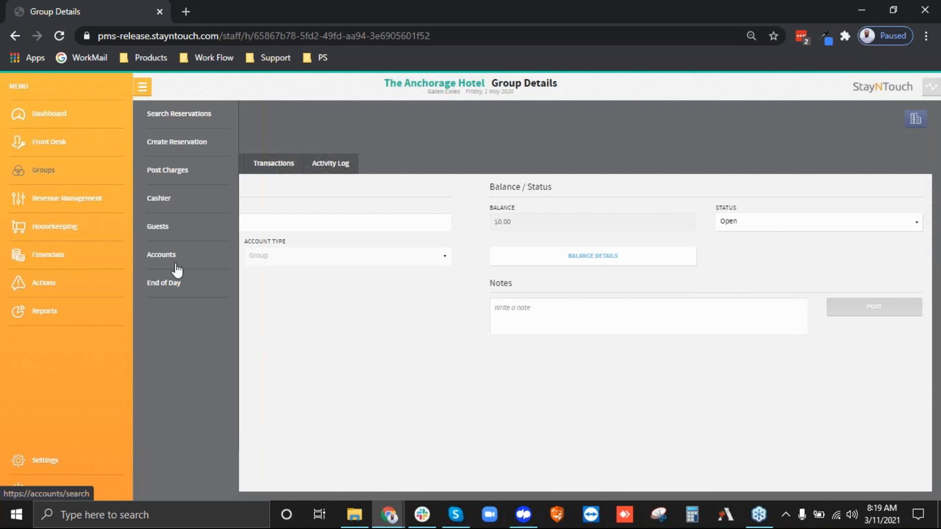
pyautogui.click(462, 371)
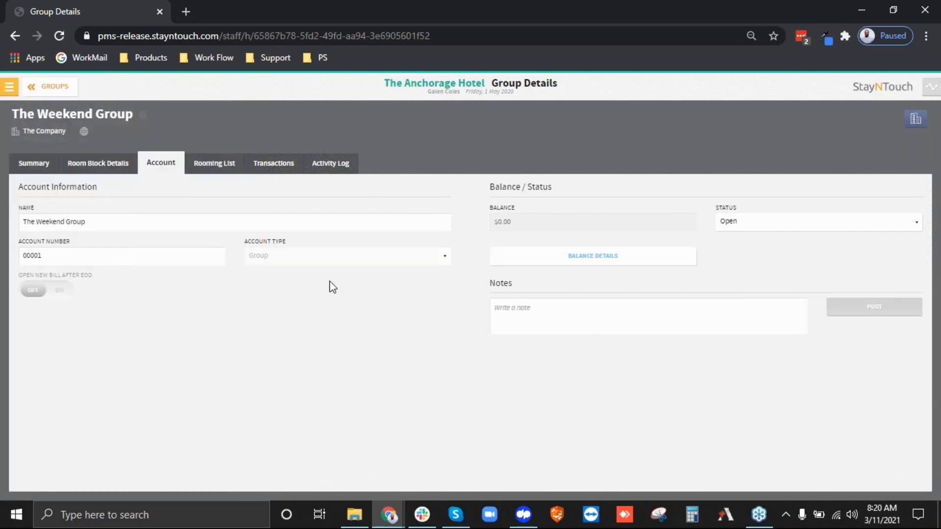
pyautogui.click(208, 173)
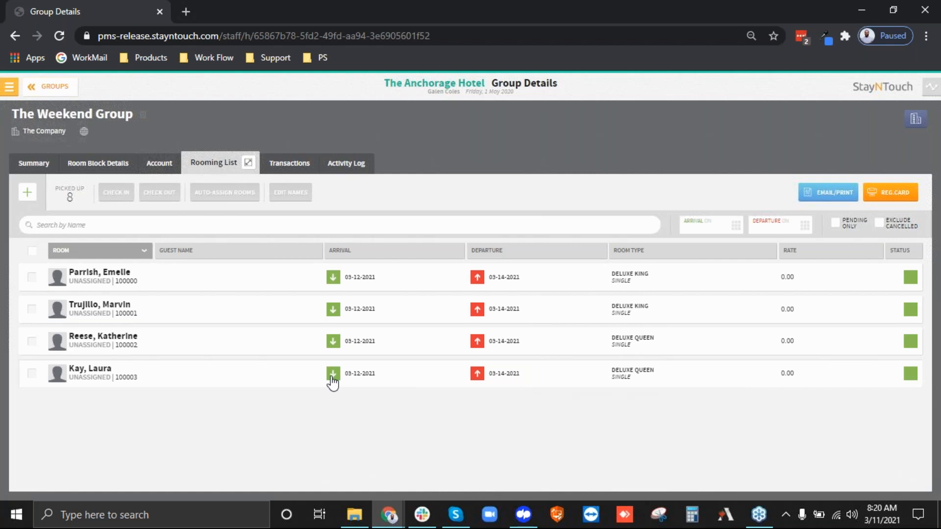
# Step: Start a new rooming-list entry with 1 room of type Deluxe King
pyautogui.click(26, 196)
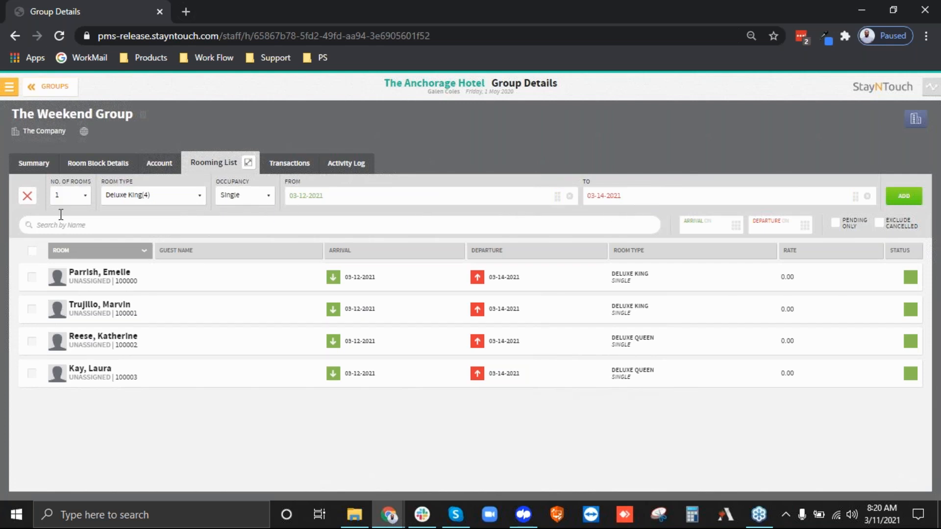
pyautogui.click(70, 202)
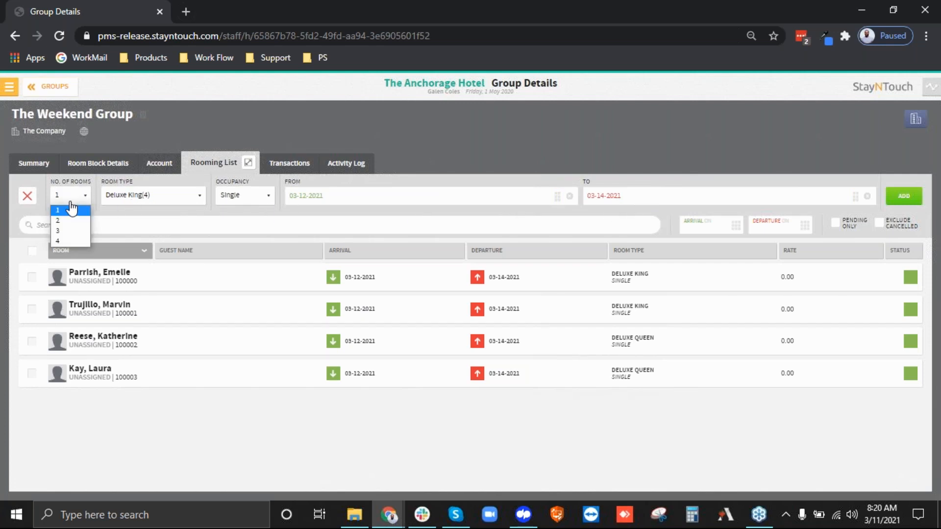
pyautogui.click(72, 209)
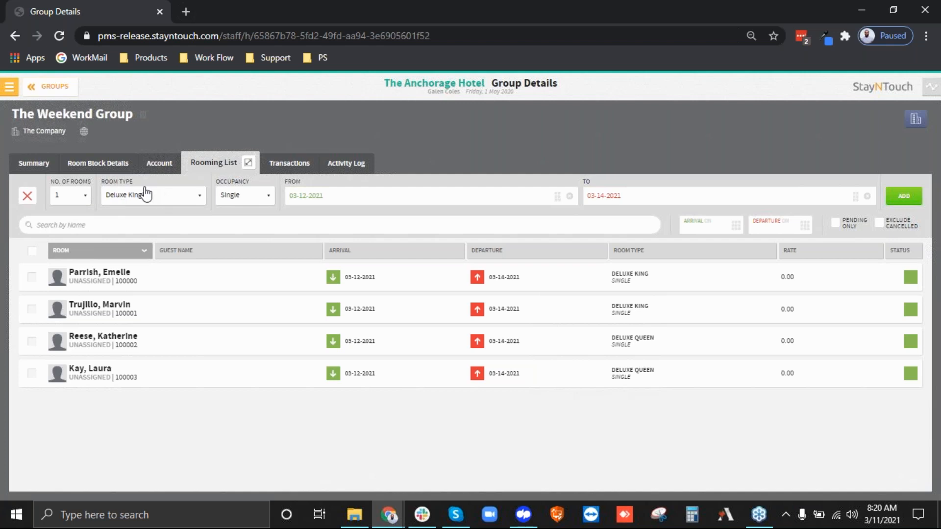
pyautogui.click(175, 201)
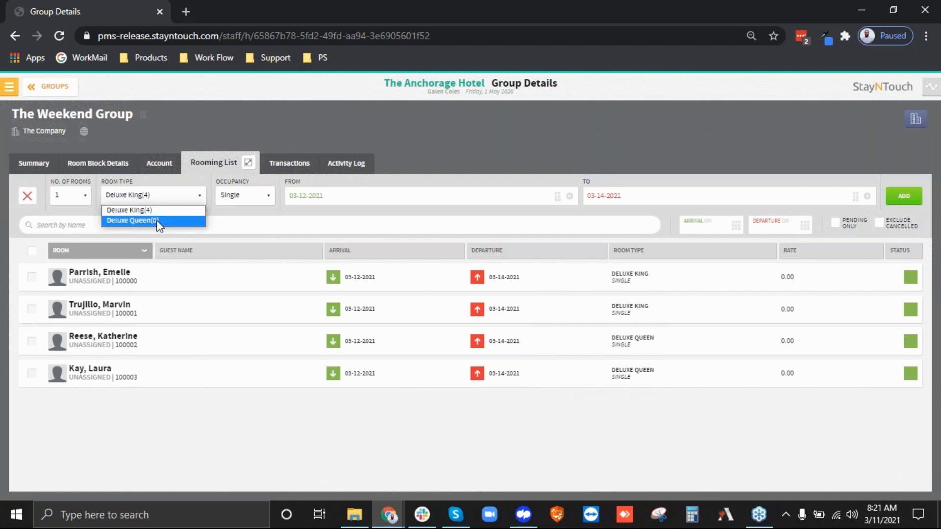
pyautogui.click(157, 213)
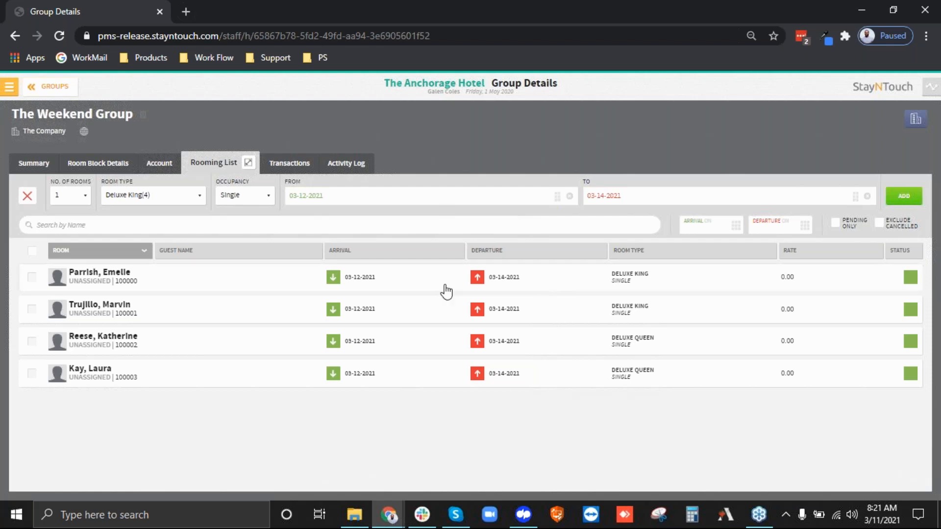
# Step: Check the 03-12-2021 arrival date in the calendar and close it
pyautogui.click(557, 197)
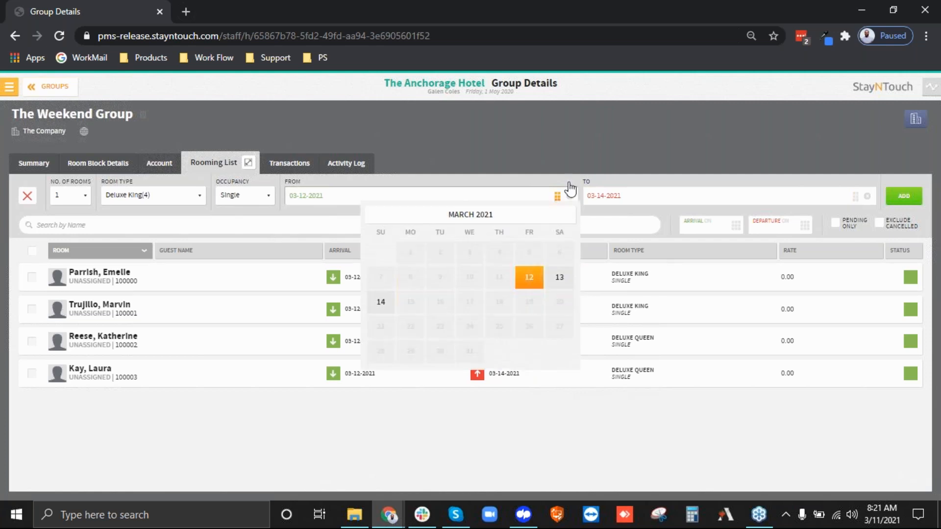
pyautogui.click(569, 184)
pyautogui.click(570, 188)
pyautogui.click(874, 159)
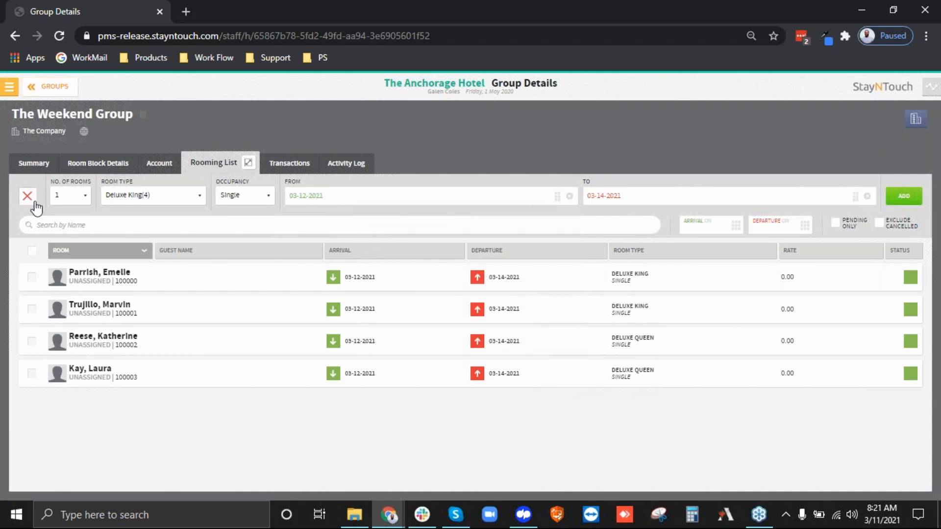
# Step: Add the Deluxe King single room, enter the guest's first and last name, save, and close the form
pyautogui.click(895, 196)
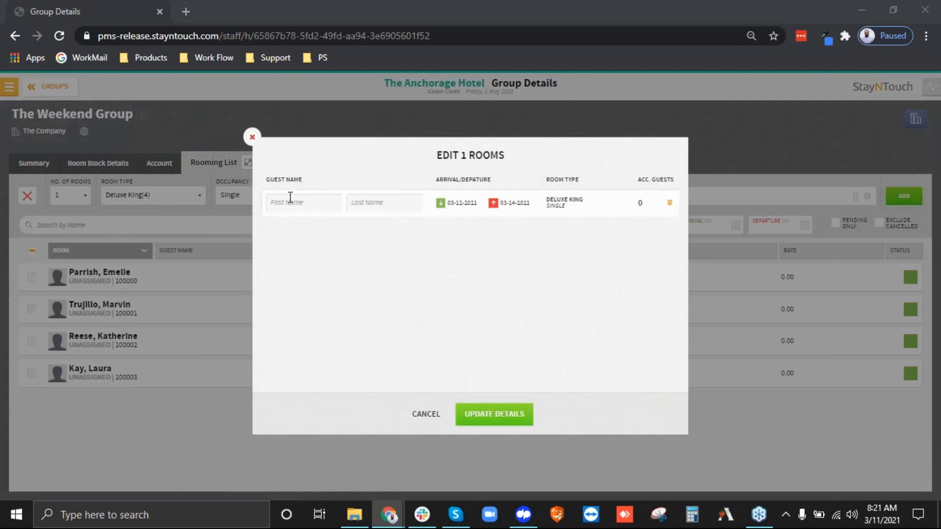
pyautogui.click(325, 202)
pyautogui.write('River')
pyautogui.press('Tab')
pyautogui.write('Lim')
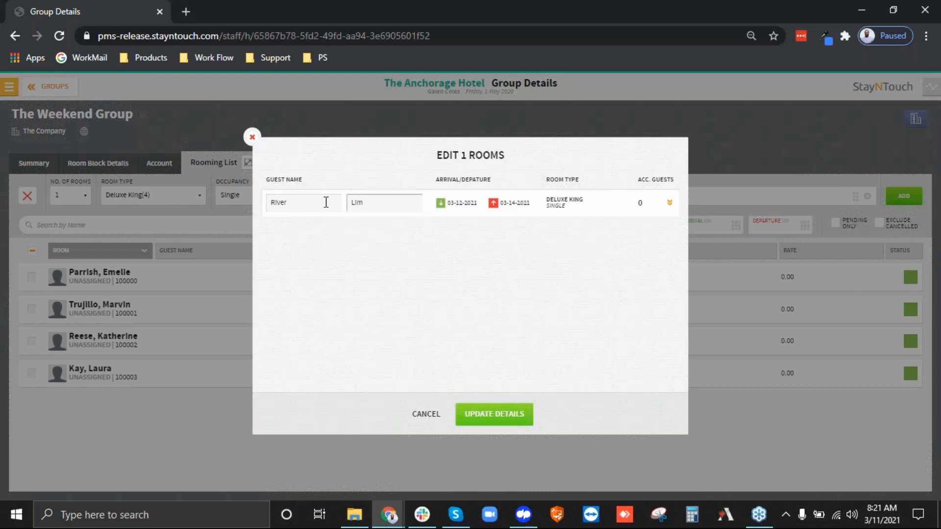
pyautogui.click(668, 203)
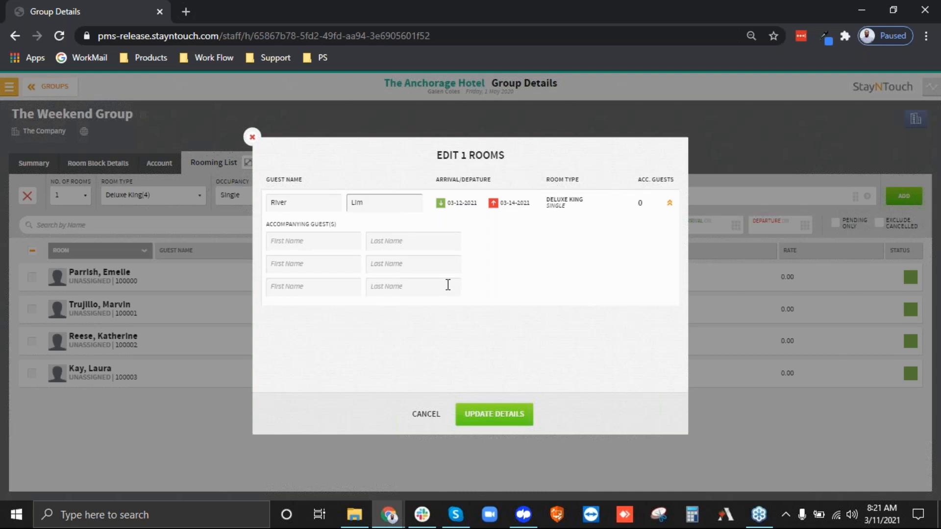
pyautogui.click(497, 421)
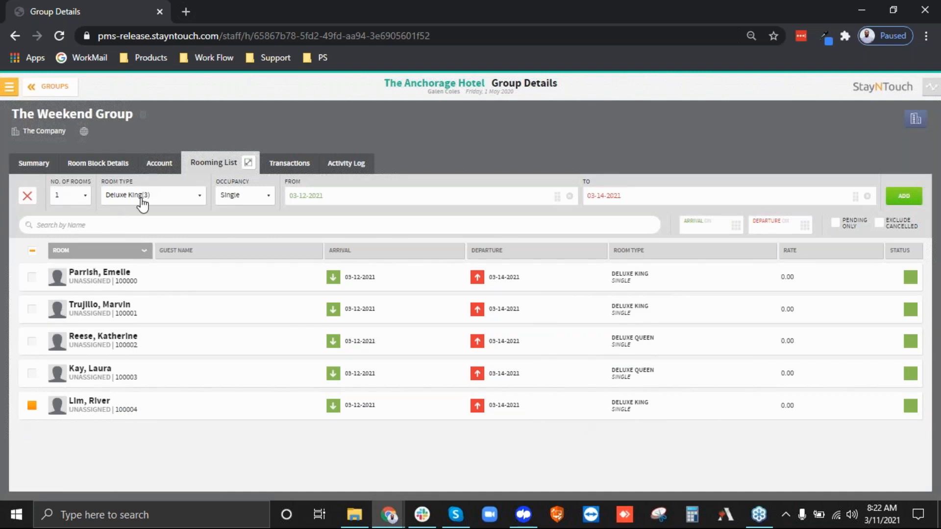
pyautogui.click(27, 196)
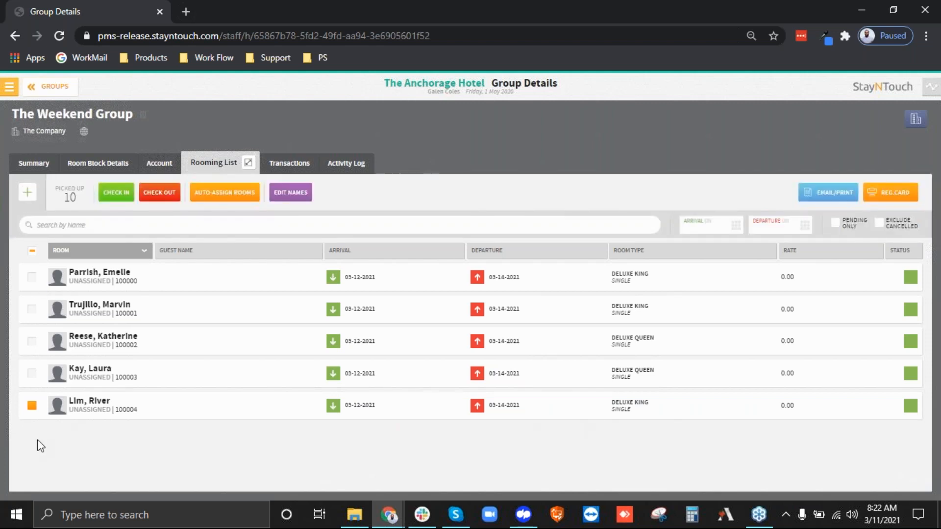
# Step: Select the fourth and third reservations, then all five via the header checkbox
pyautogui.click(32, 373)
pyautogui.click(32, 341)
pyautogui.click(32, 251)
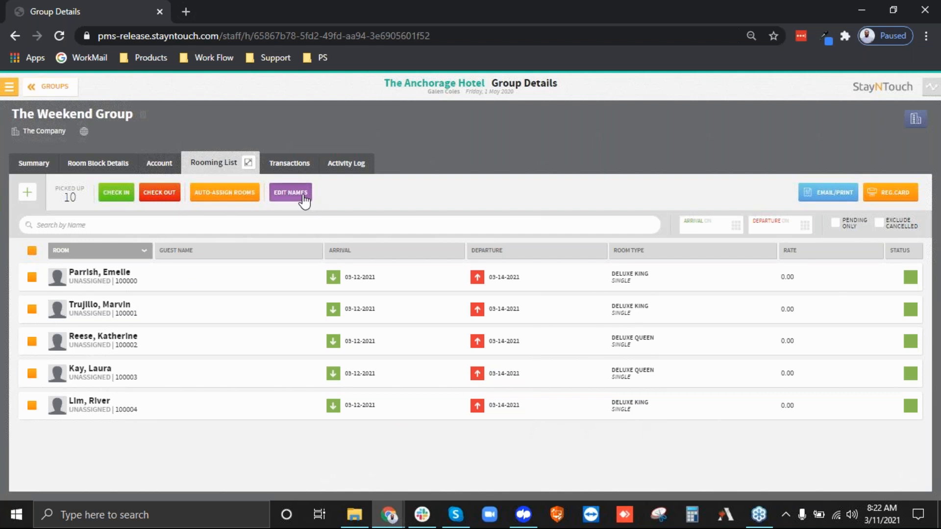
# Step: Open the Edit 5 Rooms name editor, toggle the first room's accompanying guests, then cancel
pyautogui.click(304, 198)
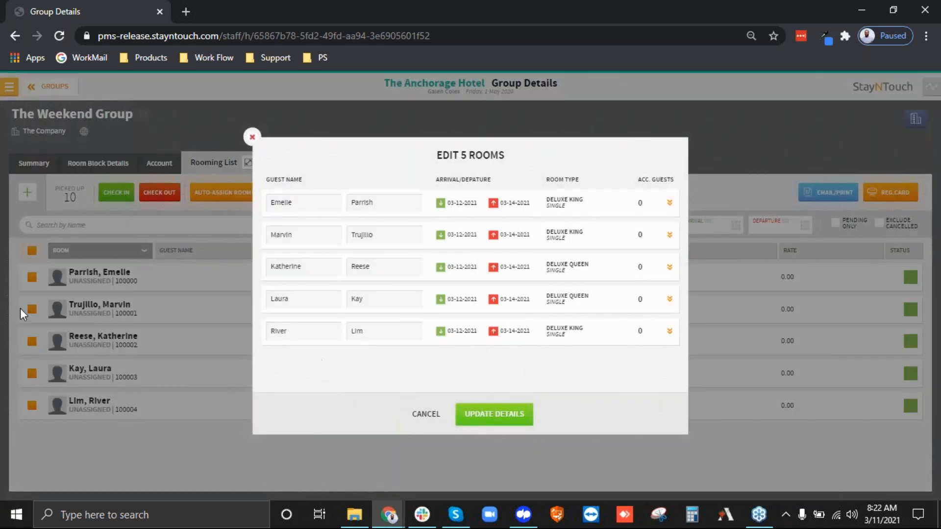
pyautogui.click(269, 201)
pyautogui.click(667, 202)
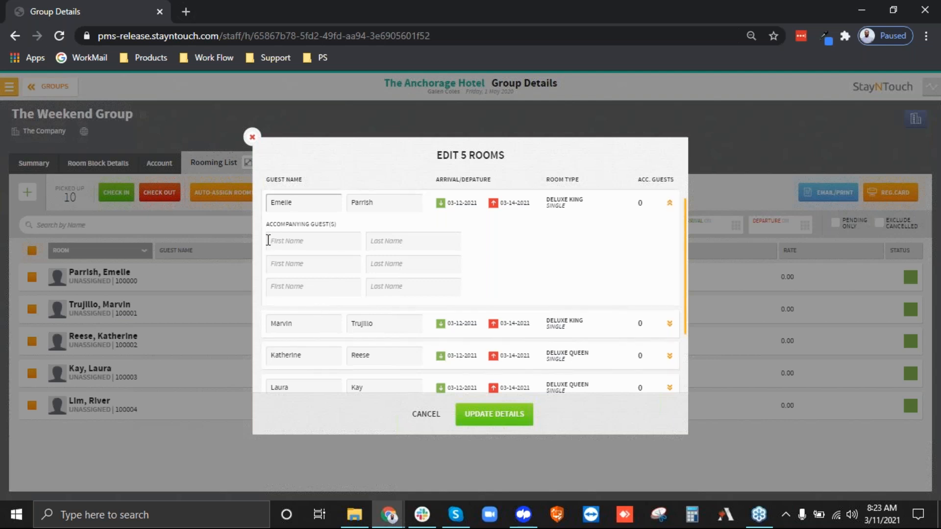
pyautogui.click(669, 202)
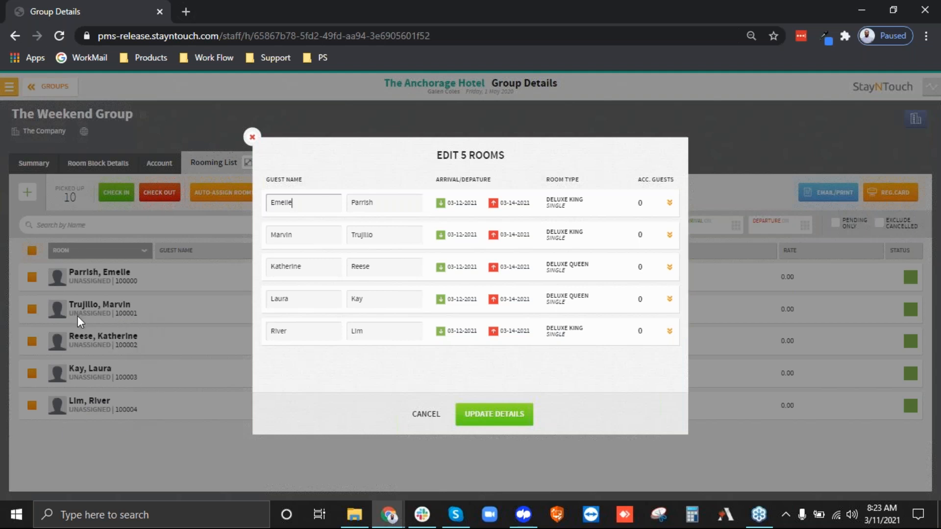
pyautogui.click(425, 414)
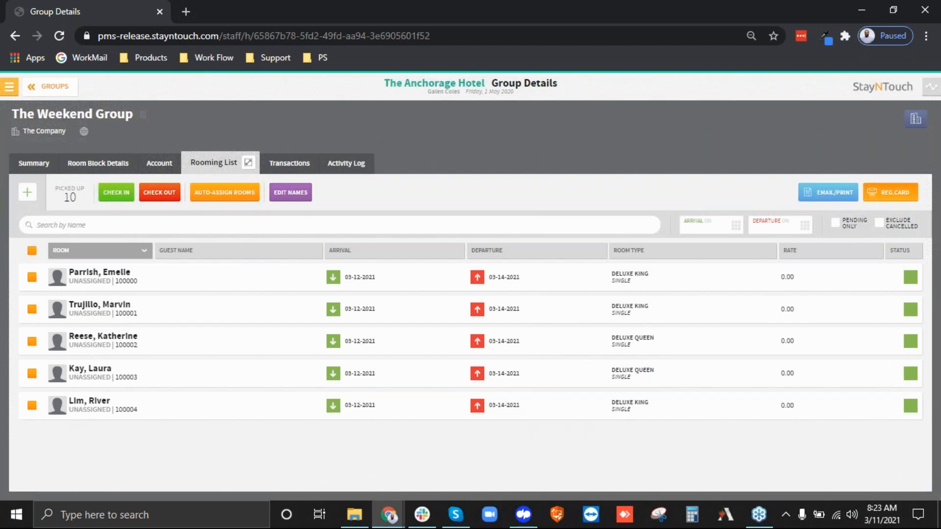
pyautogui.click(885, 199)
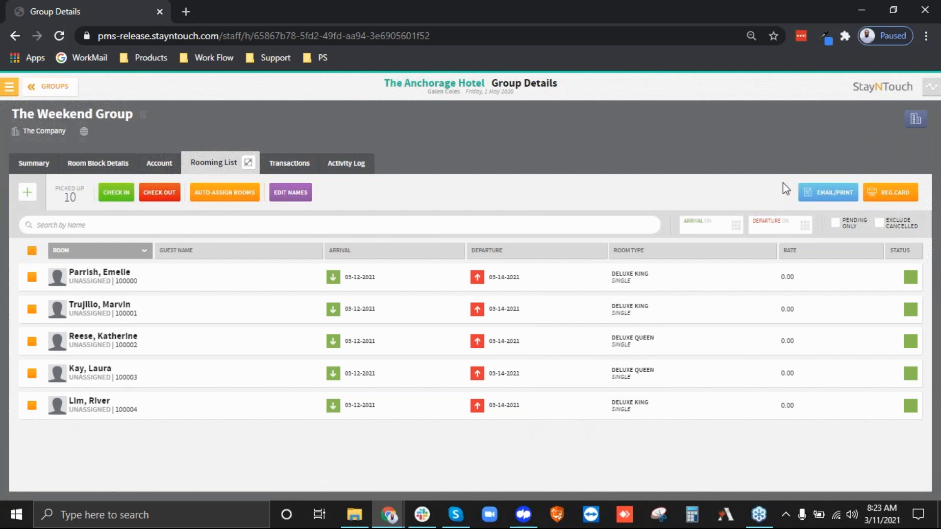
pyautogui.click(828, 196)
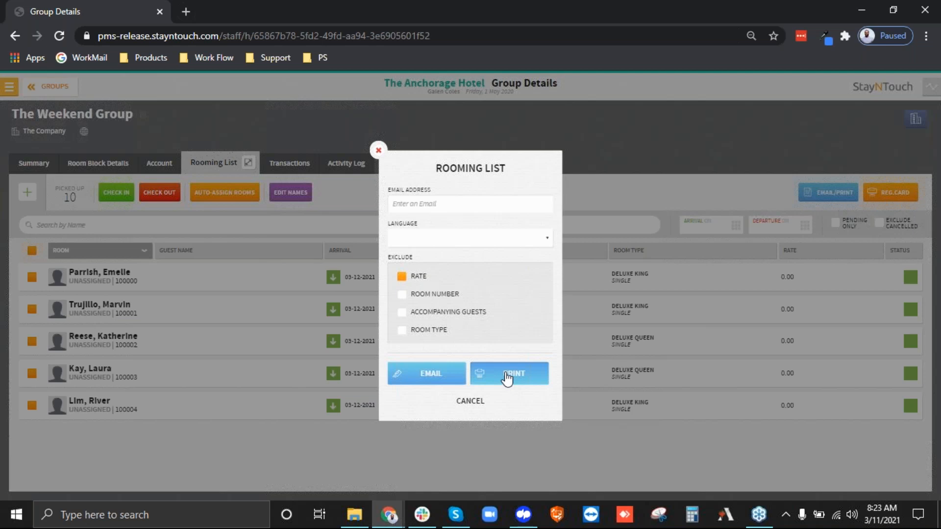
pyautogui.moveTo(415, 258); pyautogui.dragTo(392, 259)
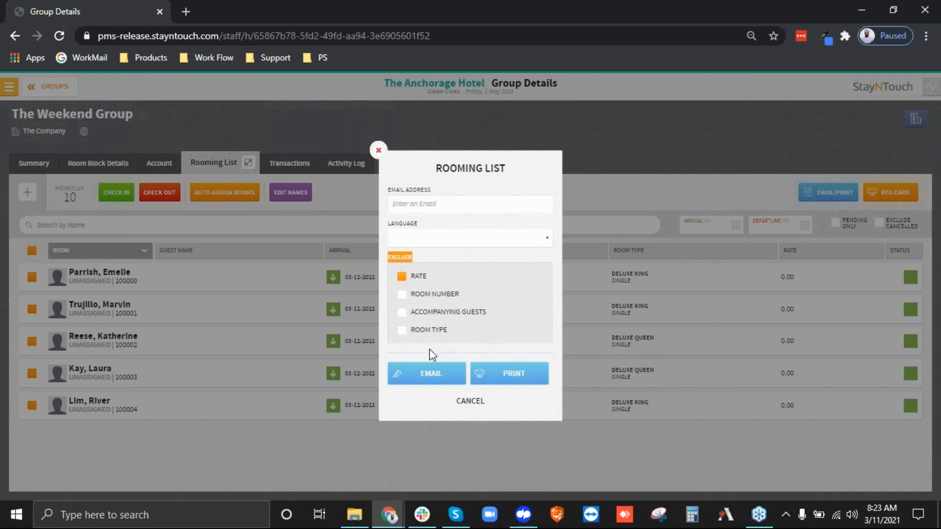
pyautogui.click(431, 296)
pyautogui.click(482, 401)
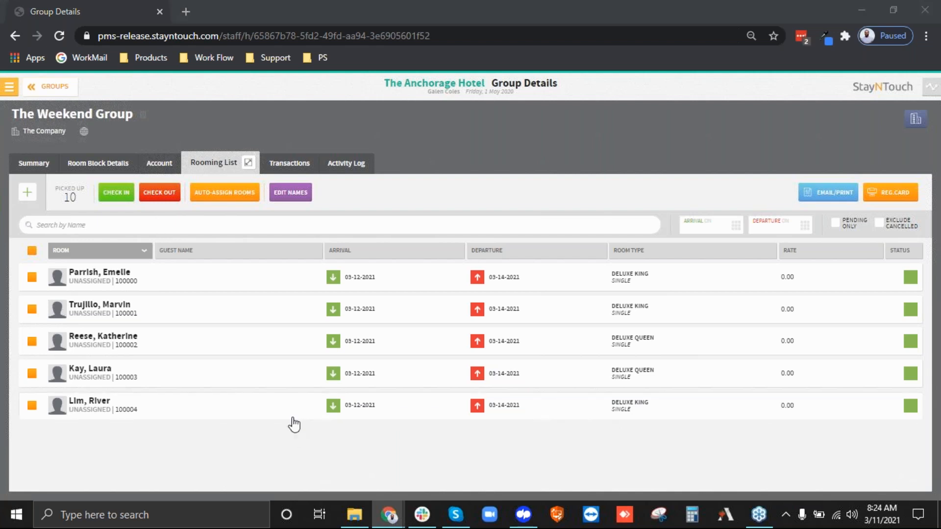
pyautogui.click(125, 225)
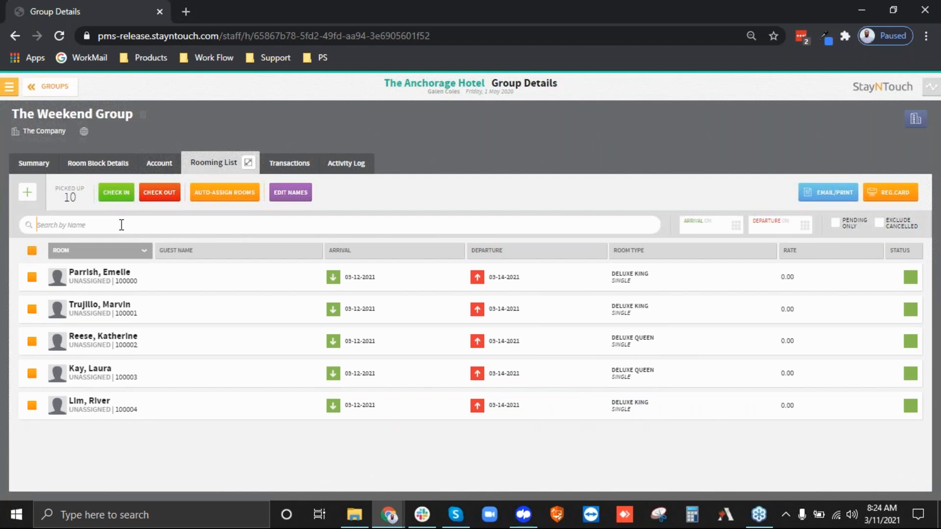
pyautogui.write('aur')
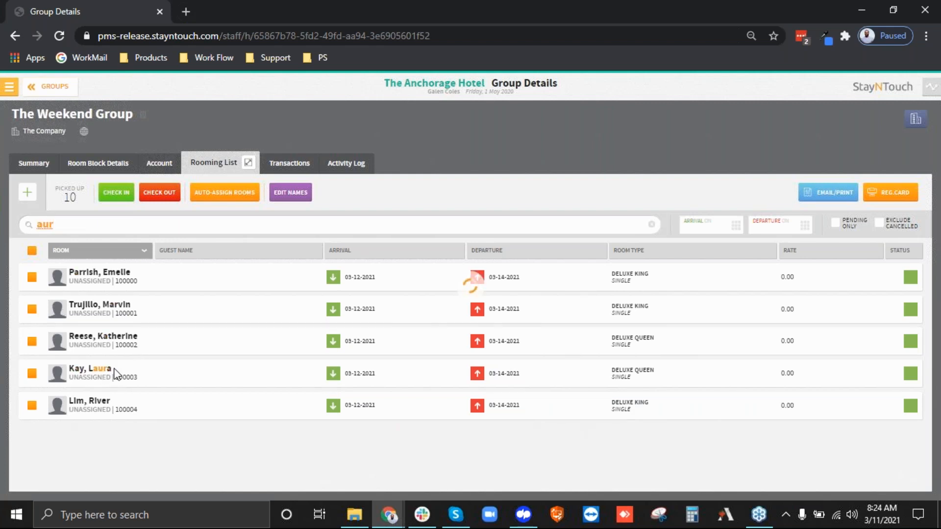
pyautogui.press('BackSpace')
pyautogui.press('BackSpace')
pyautogui.press('BackSpace')
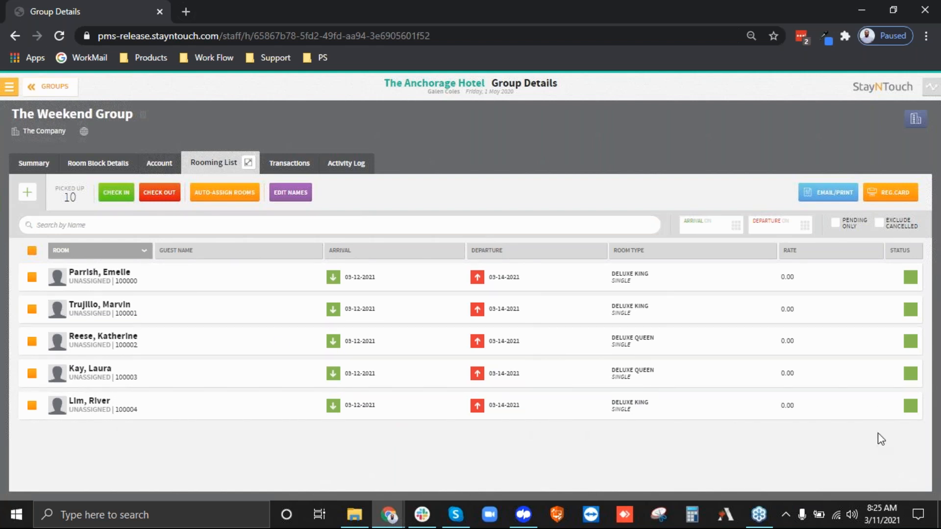
# Step: Toggle the add-rooms form open and closed three times, then show the group's Transactions page
pyautogui.click(28, 194)
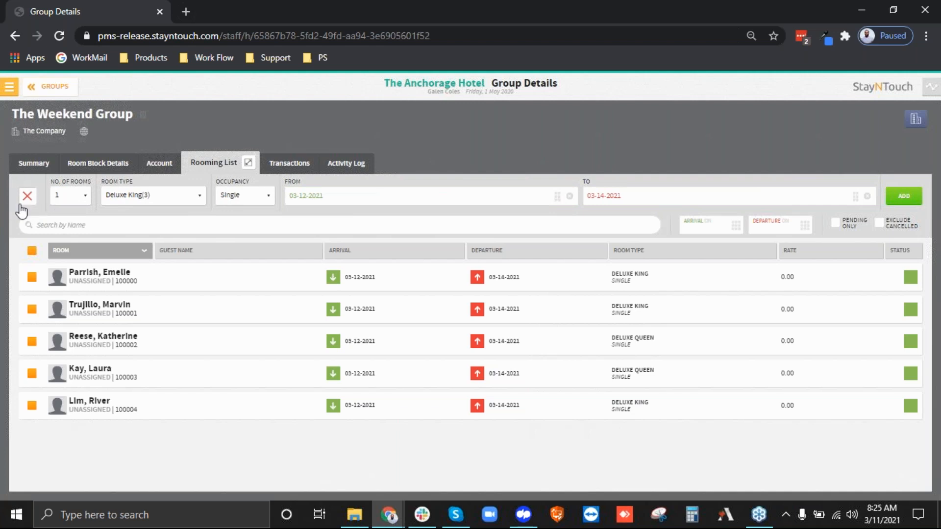
pyautogui.click(28, 196)
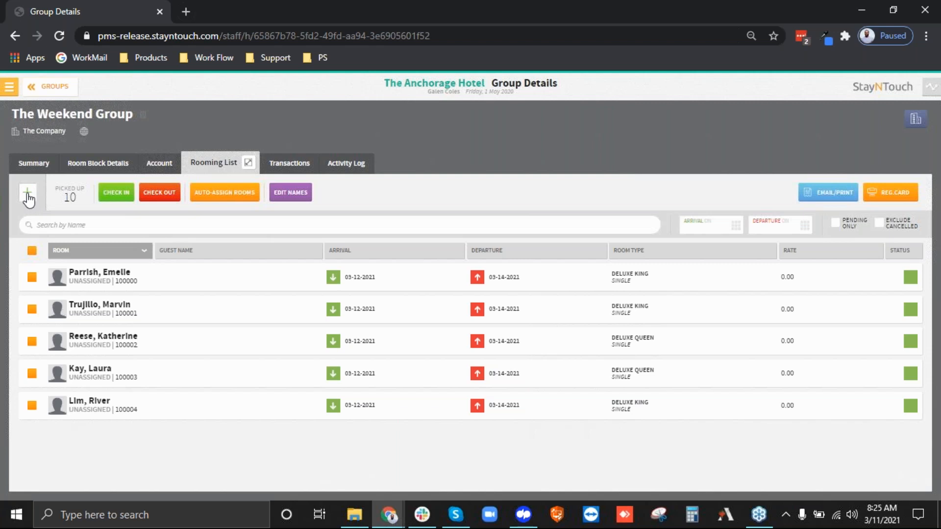
pyautogui.click(28, 197)
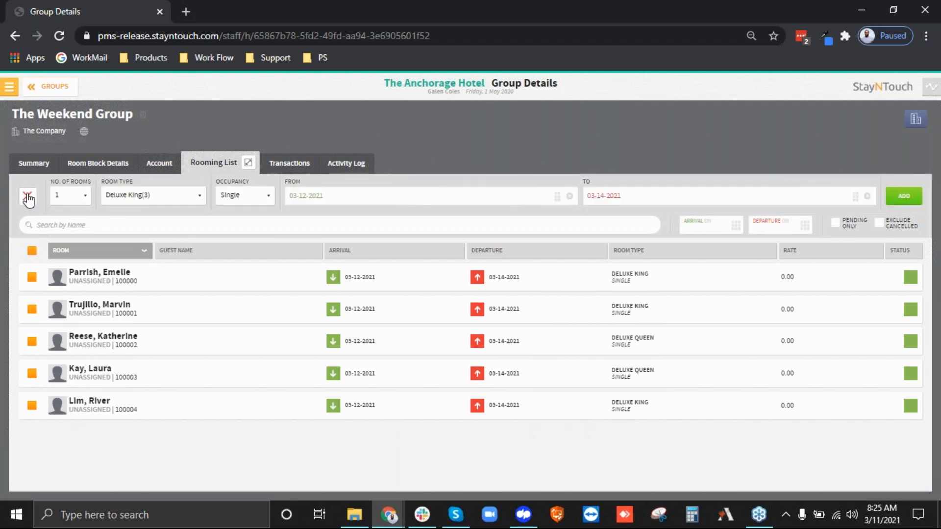
pyautogui.click(28, 197)
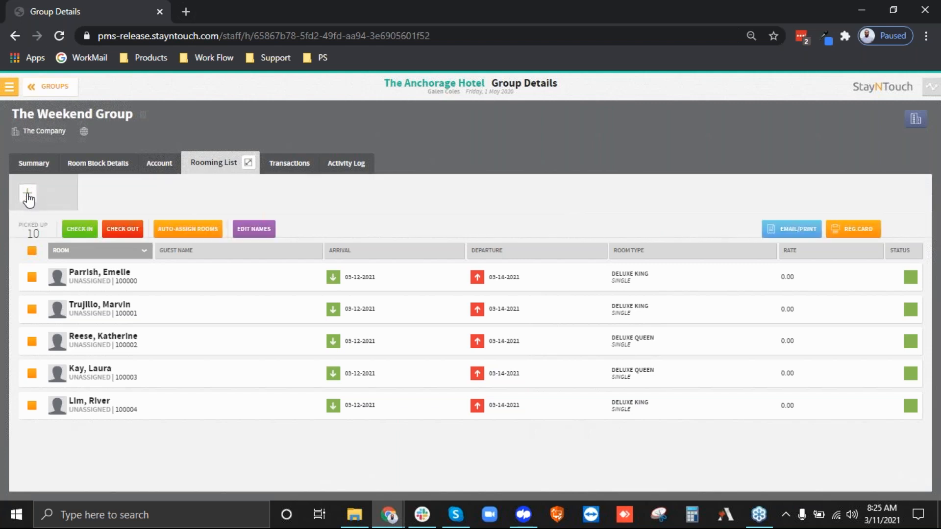
pyautogui.click(24, 199)
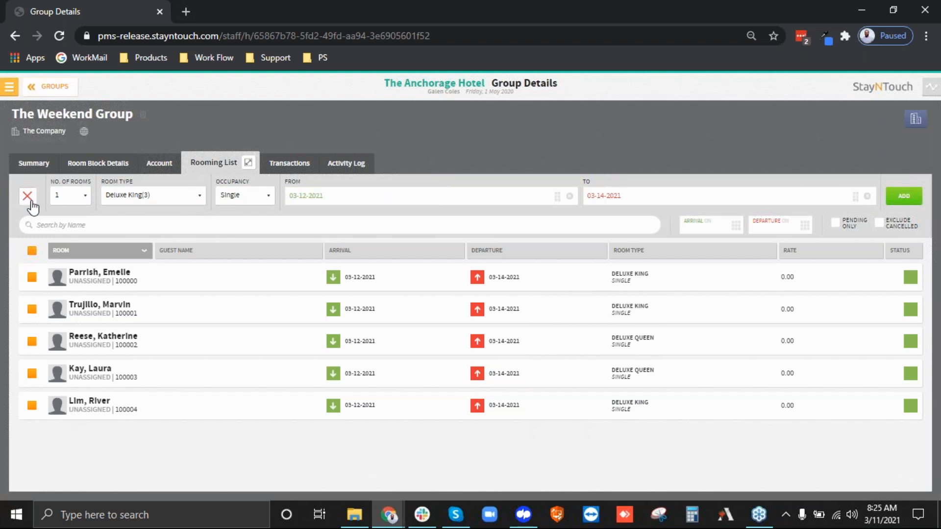
pyautogui.click(30, 201)
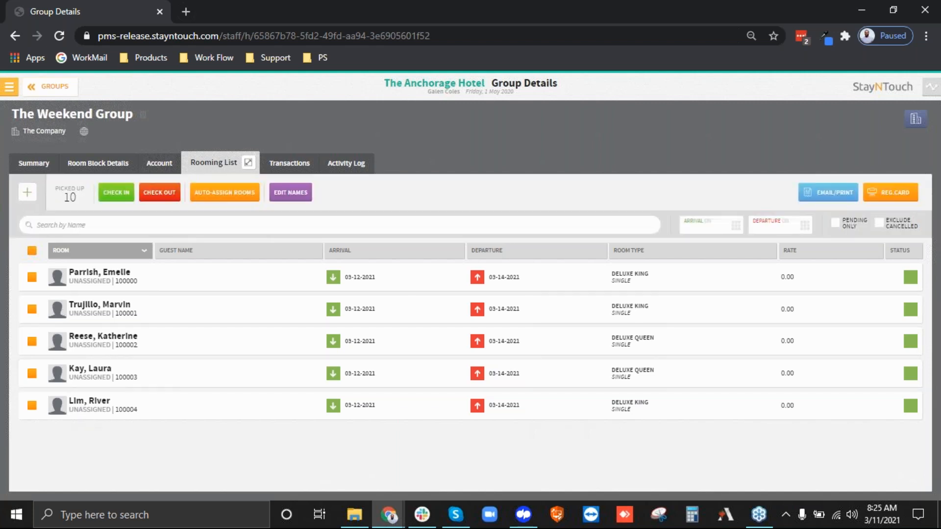
pyautogui.click(282, 169)
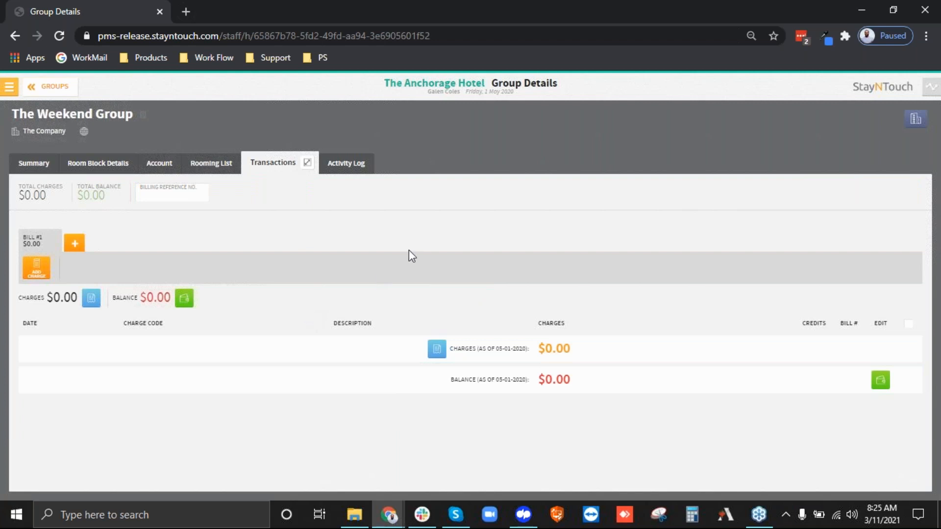
# Step: Post a $100.00 Room Charge referenced F&B to Bill #1
pyautogui.click(35, 274)
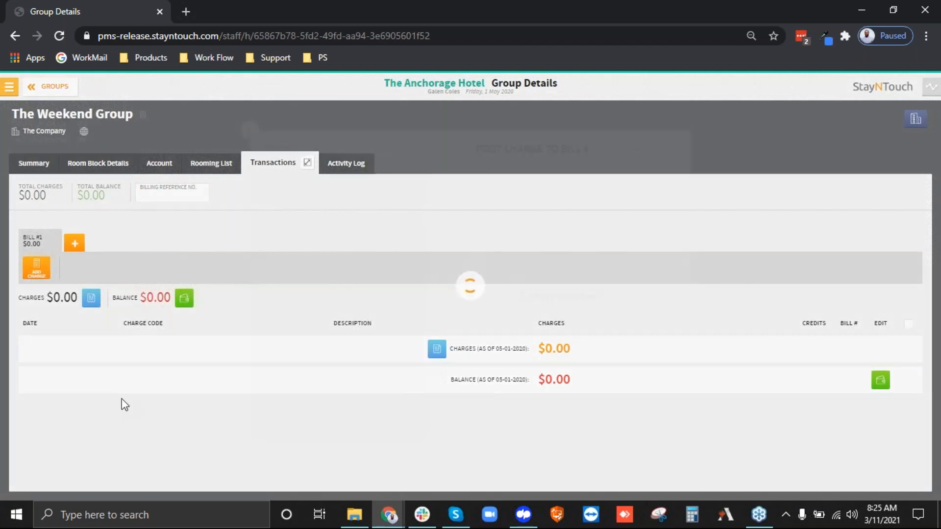
pyautogui.write('room')
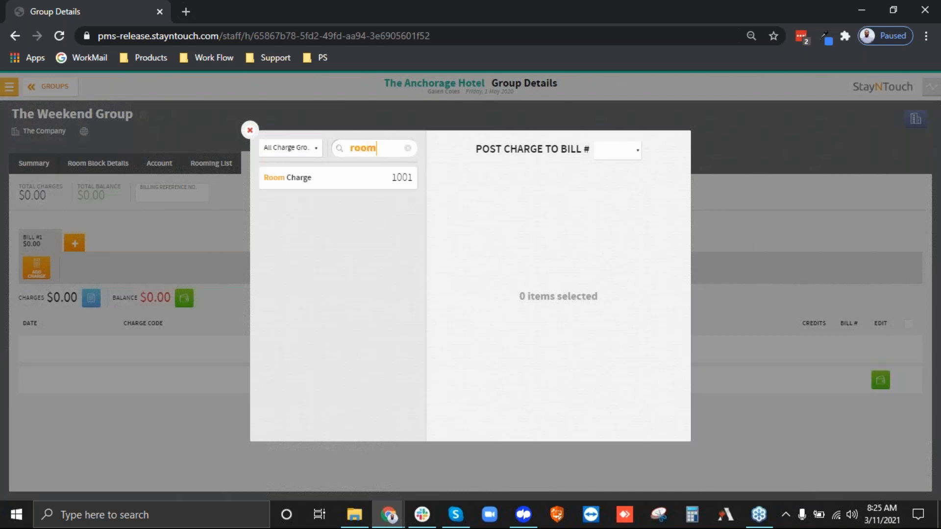
pyautogui.click(346, 182)
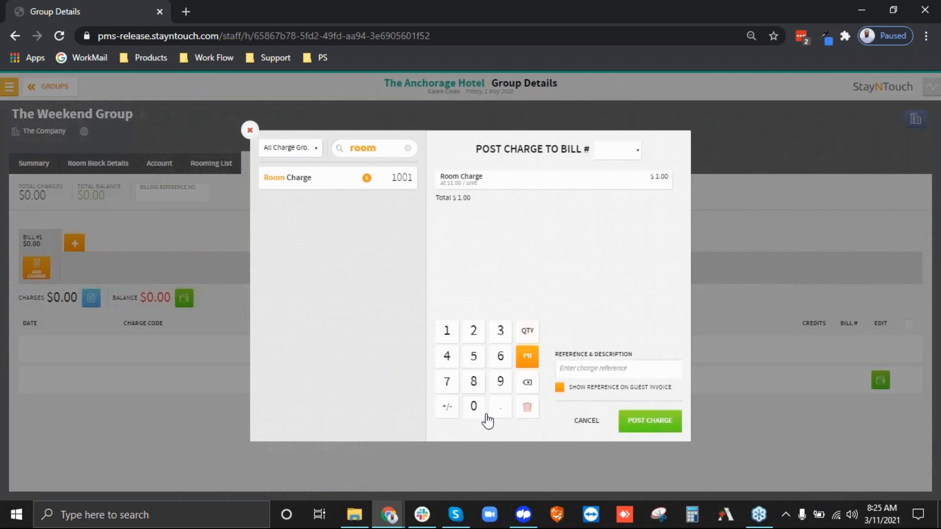
pyautogui.click(476, 416)
pyautogui.click(475, 416)
pyautogui.click(573, 369)
pyautogui.write('F&B')
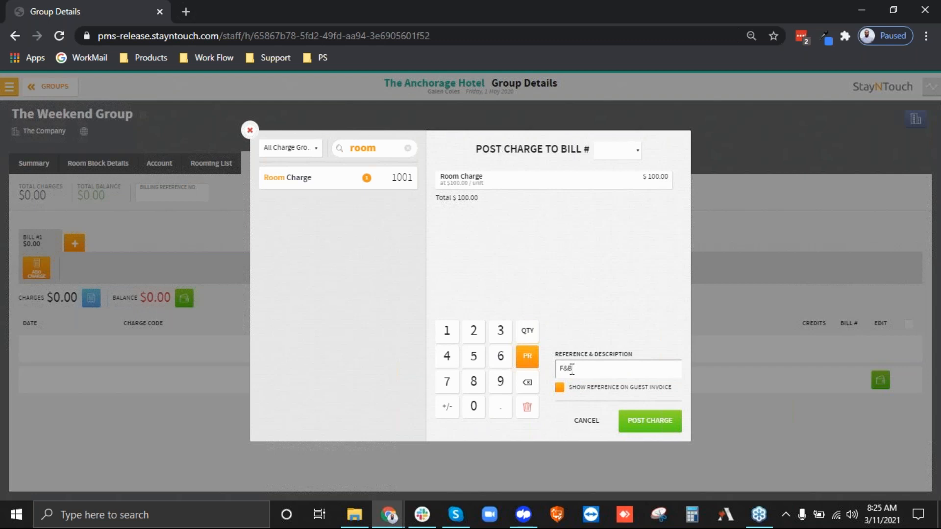
pyautogui.click(653, 421)
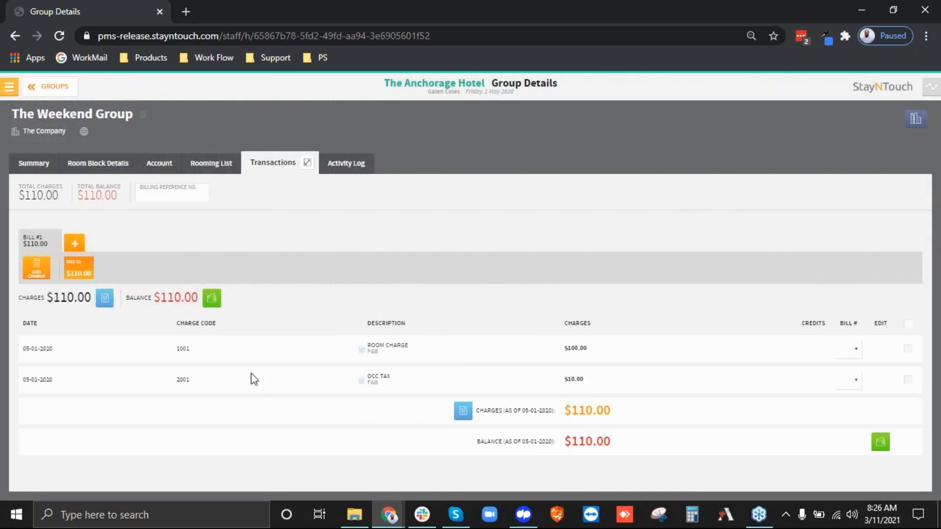
pyautogui.click(206, 305)
pyautogui.click(425, 258)
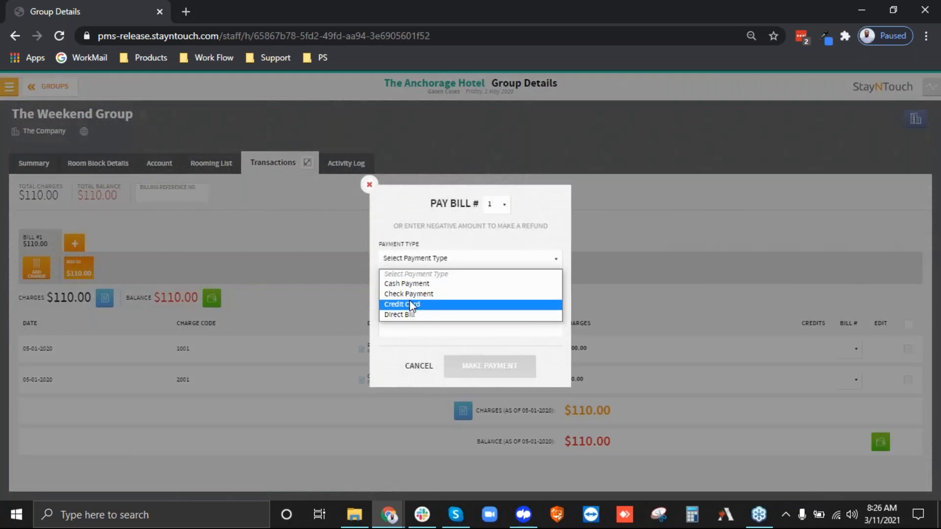
pyautogui.click(410, 305)
pyautogui.moveTo(414, 293); pyautogui.dragTo(380, 293)
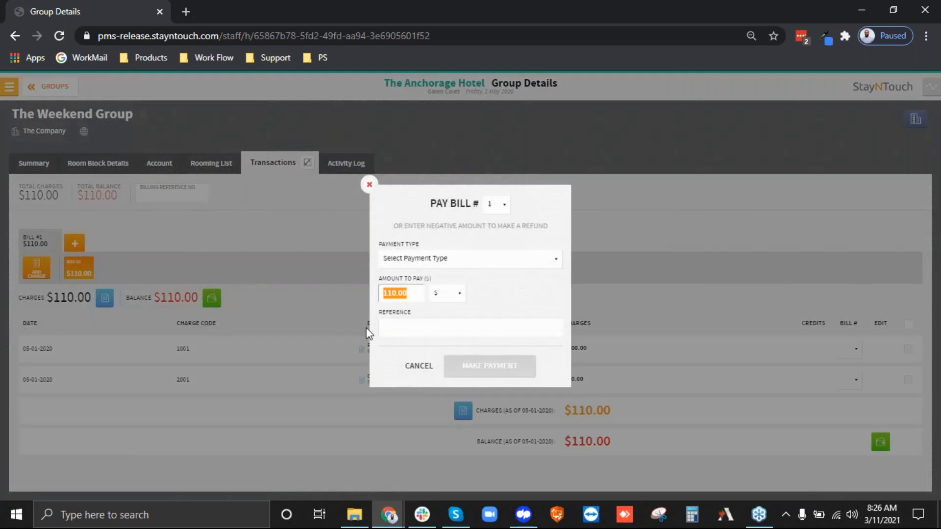
pyautogui.click(426, 332)
pyautogui.write('F&B Rentals')
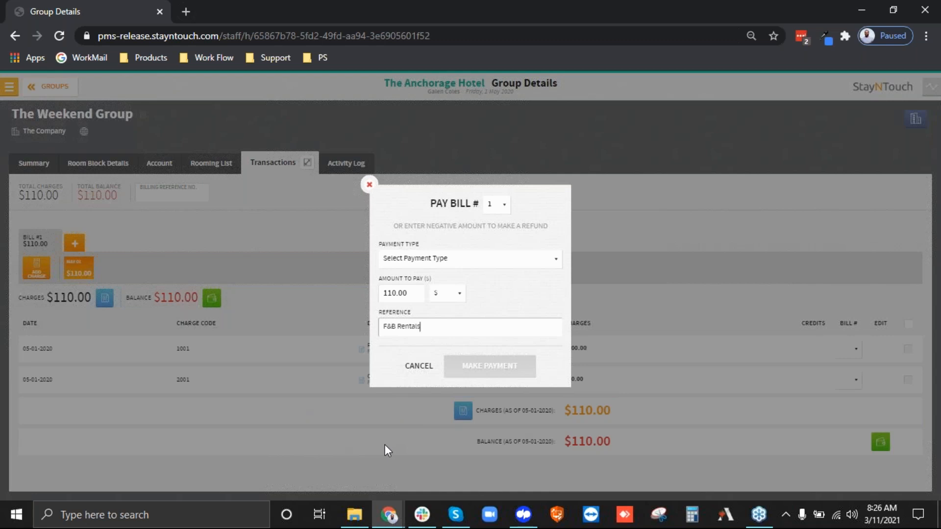
pyautogui.click(419, 366)
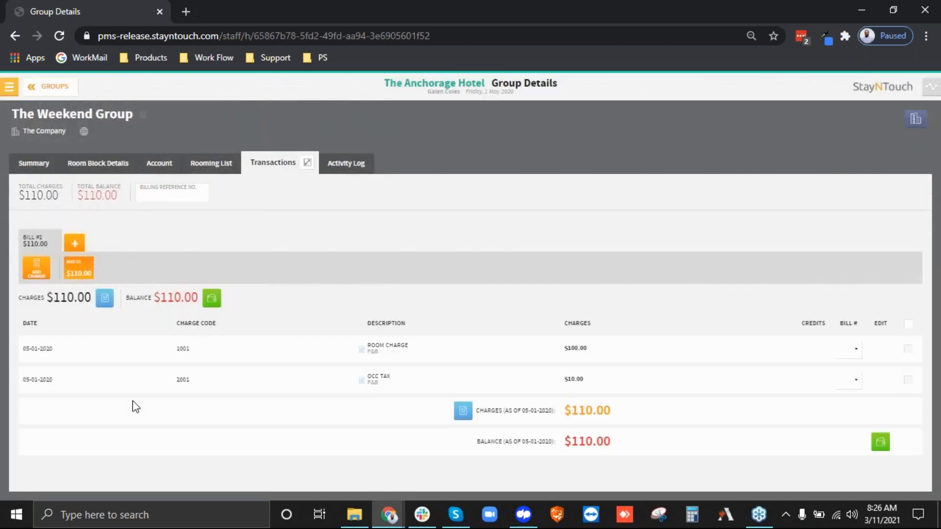
# Step: Add Bills #2 and #3, and view the Room Charge's Bill # choices without moving it
pyautogui.click(74, 244)
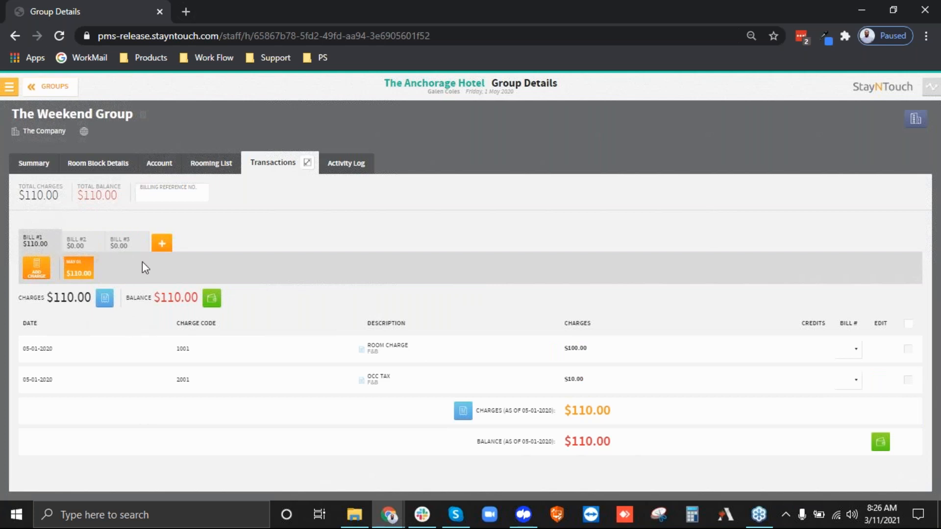
pyautogui.click(847, 350)
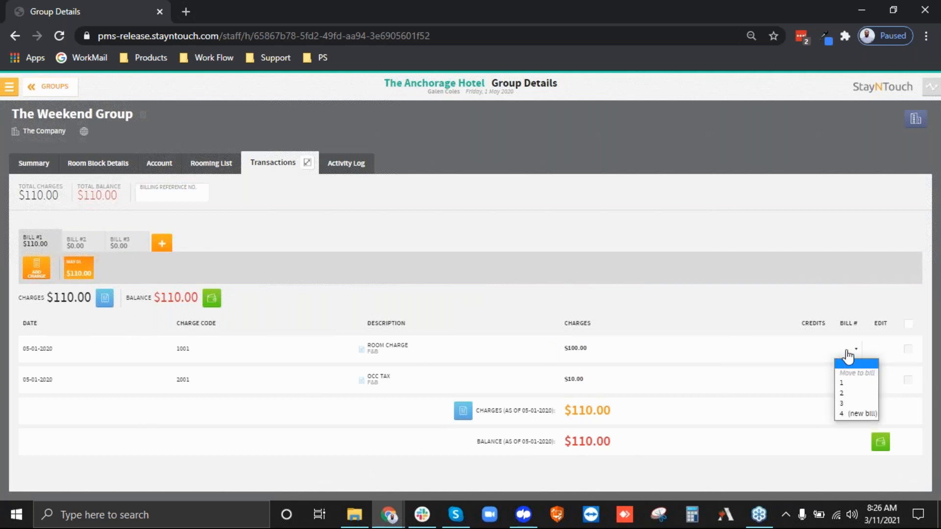
pyautogui.click(675, 291)
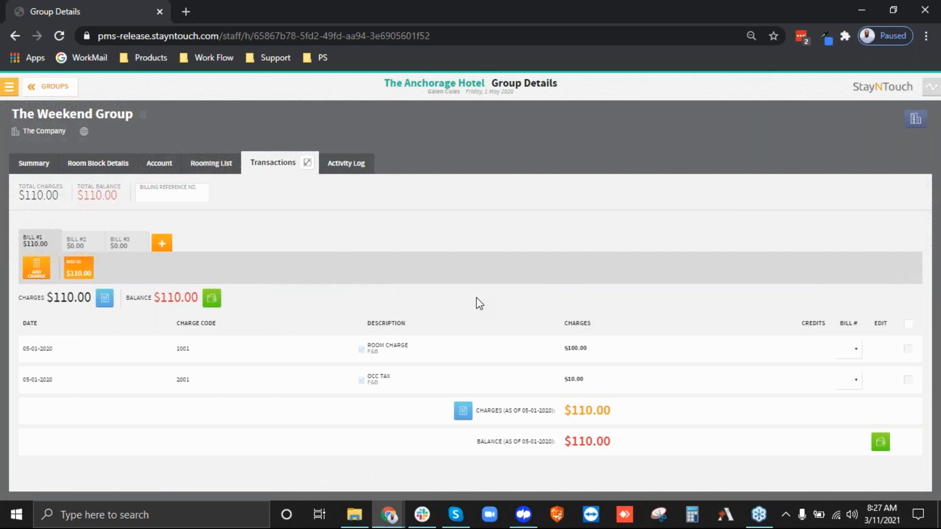
pyautogui.click(32, 135)
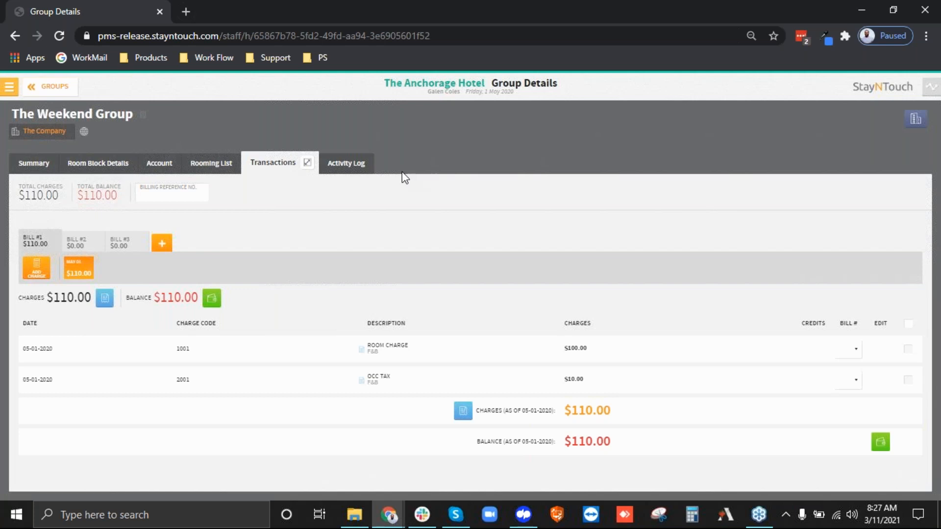
# Step: Abandon the Bill #1 payment and open The Company's card from a Company & TA Cards search
pyautogui.click(212, 298)
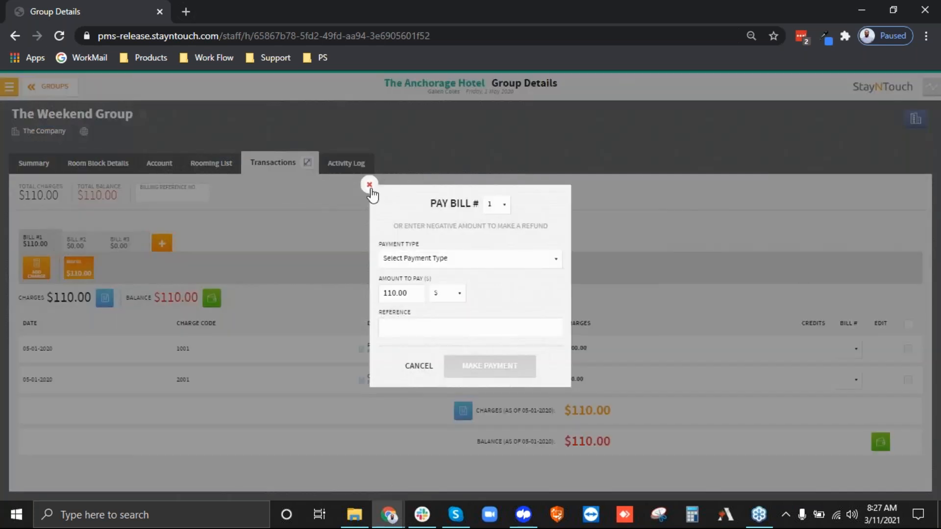
pyautogui.click(370, 189)
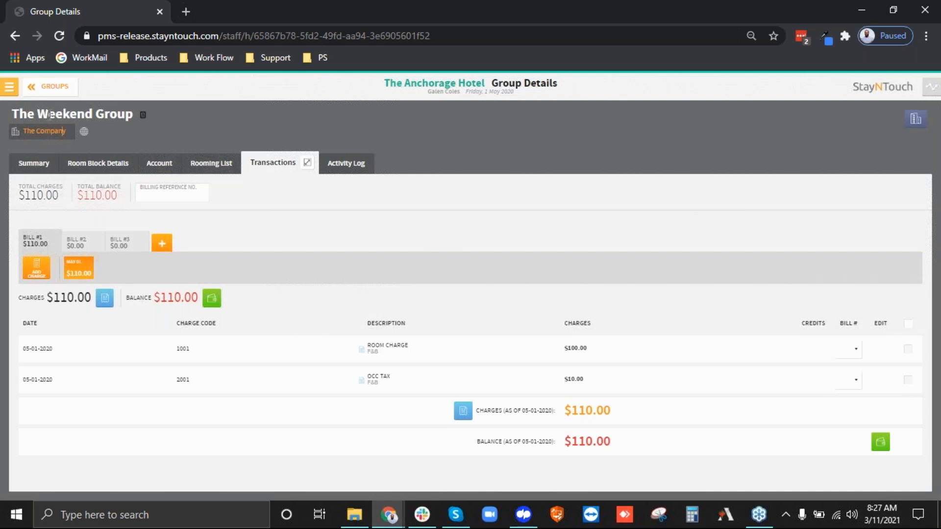
pyautogui.click(9, 87)
pyautogui.click(47, 200)
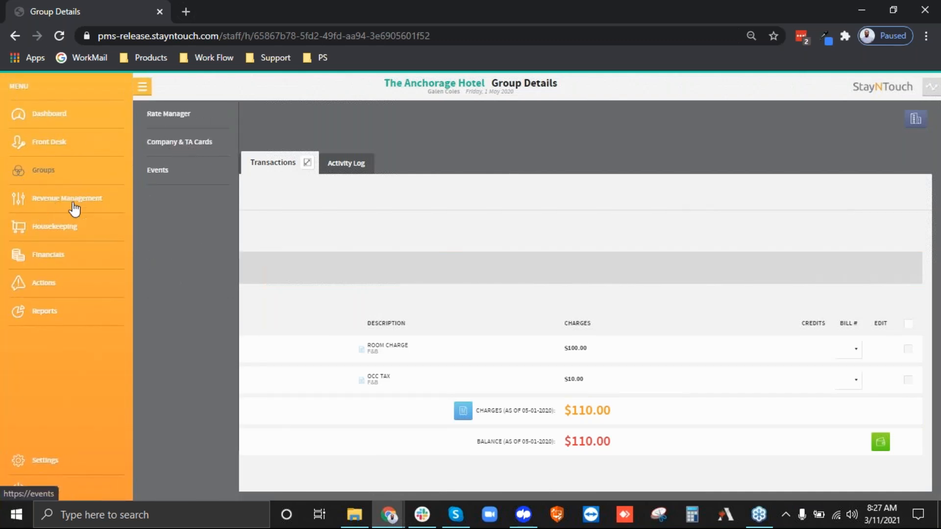
pyautogui.click(176, 146)
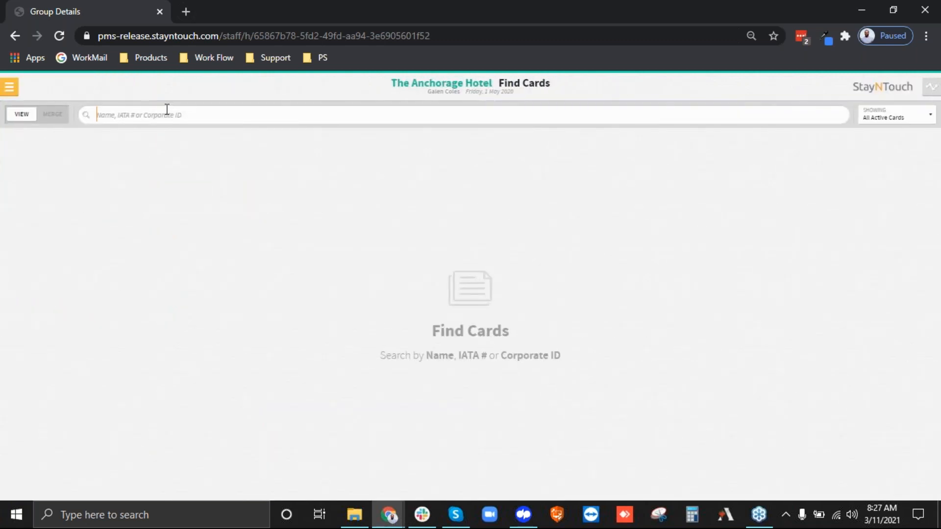
pyautogui.write('The Compan')
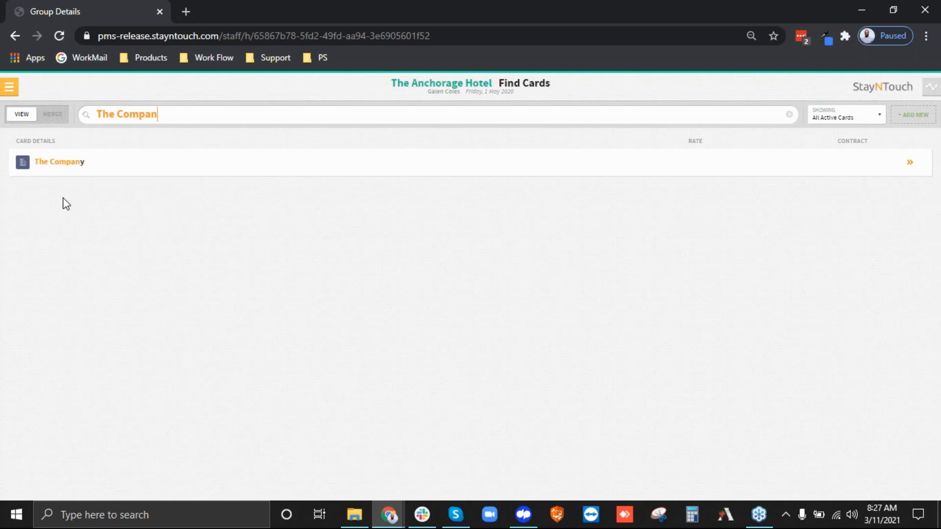
pyautogui.click(86, 165)
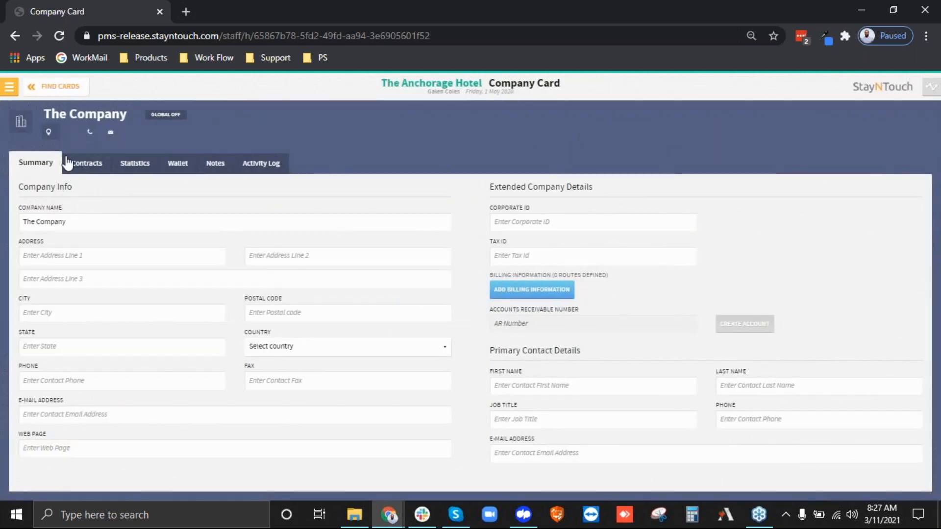
# Step: Try adding a new credit card to The Company's wallet, then cancel and close it
pyautogui.click(178, 169)
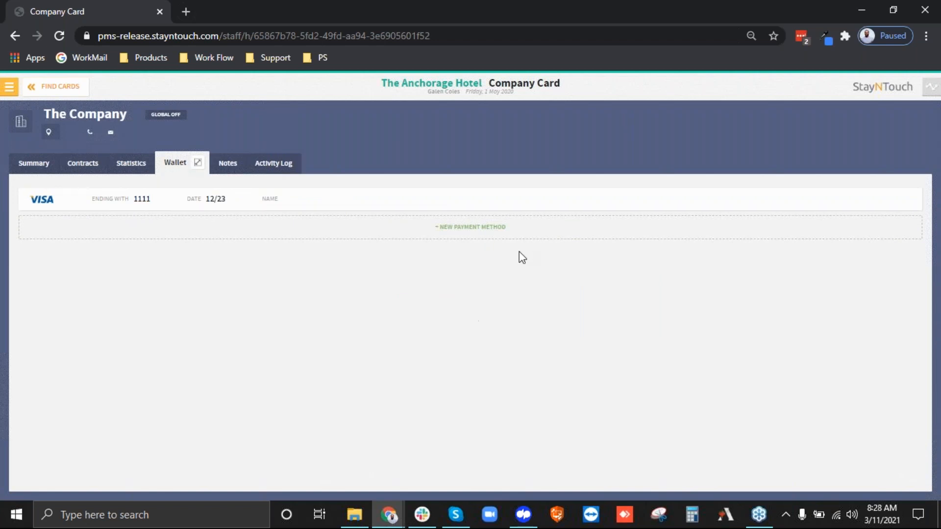
pyautogui.click(486, 234)
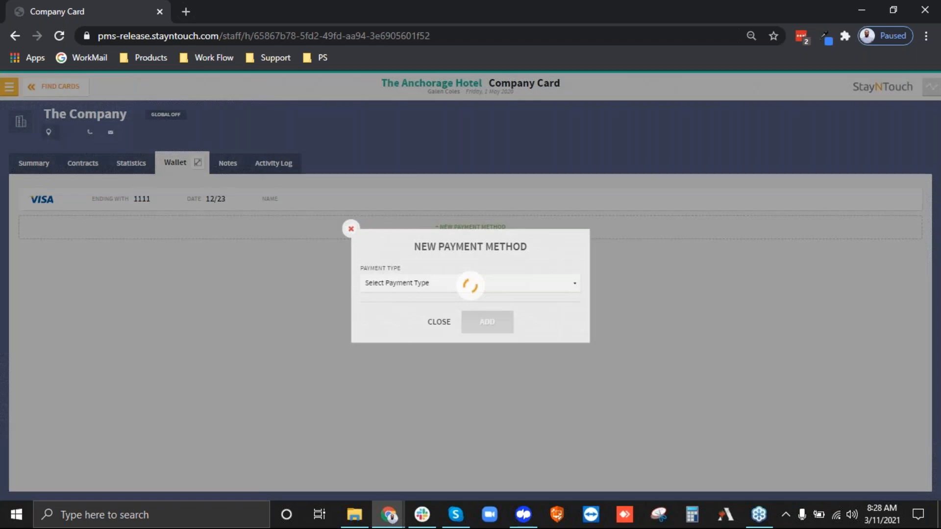
pyautogui.click(416, 287)
pyautogui.click(401, 307)
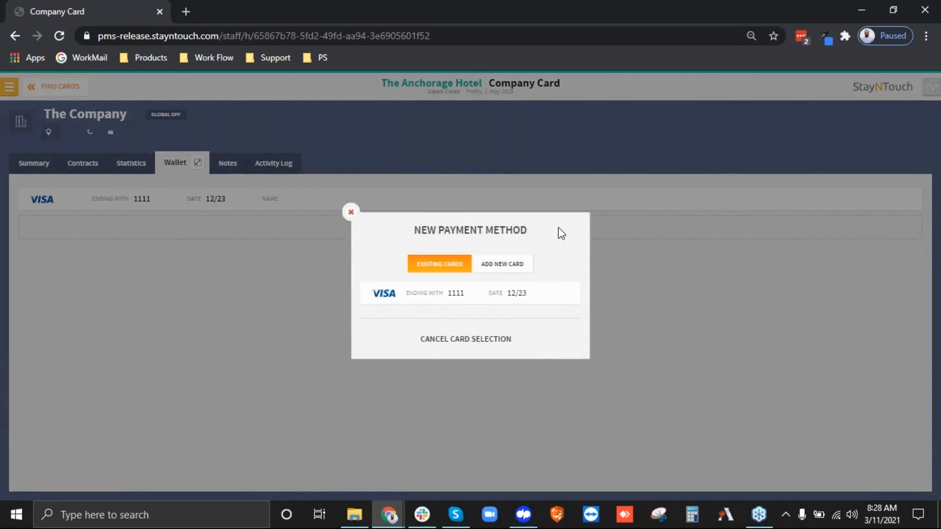
pyautogui.click(505, 269)
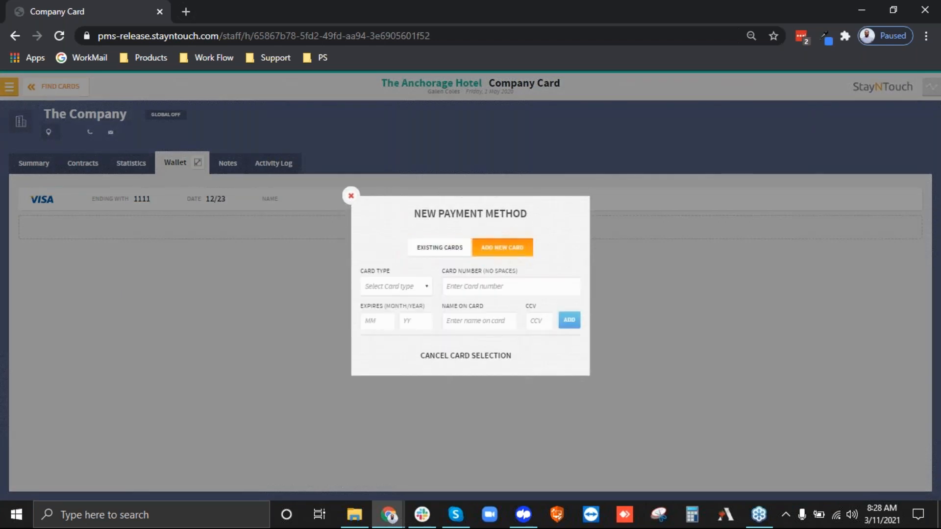
pyautogui.click(435, 356)
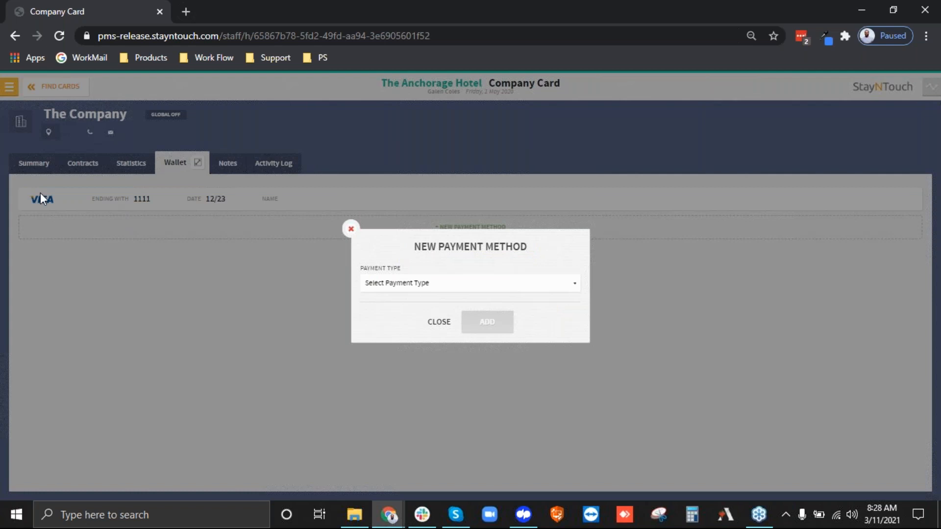
pyautogui.click(352, 229)
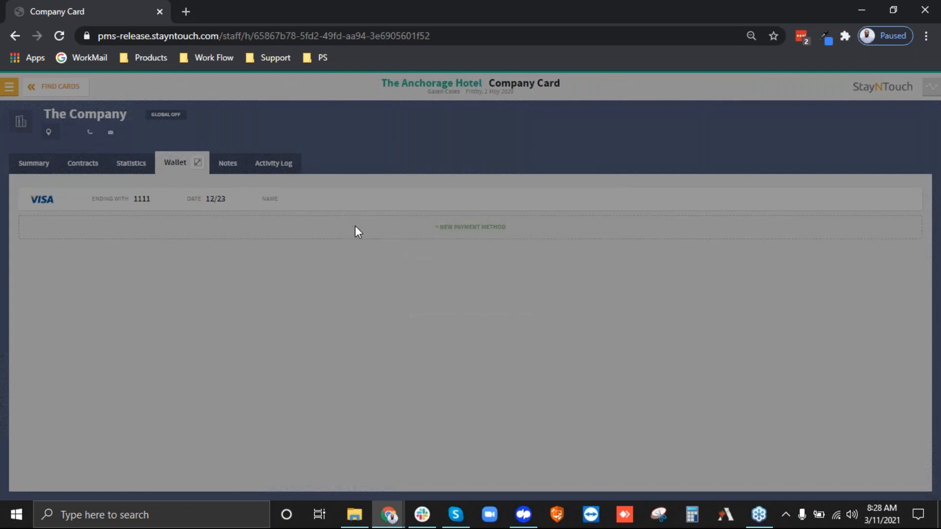
# Step: Go through Menu > Groups to the groups list and open The Weekend Group
pyautogui.click(54, 87)
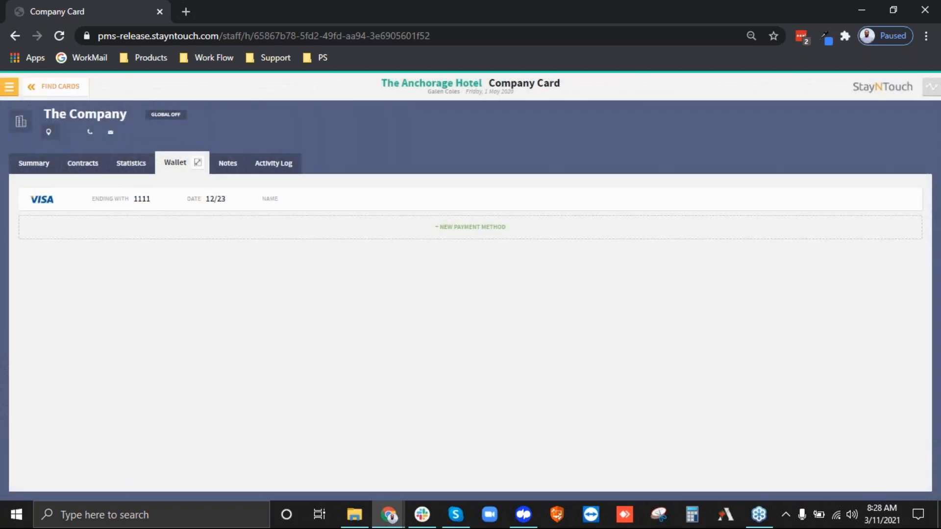
pyautogui.click(9, 86)
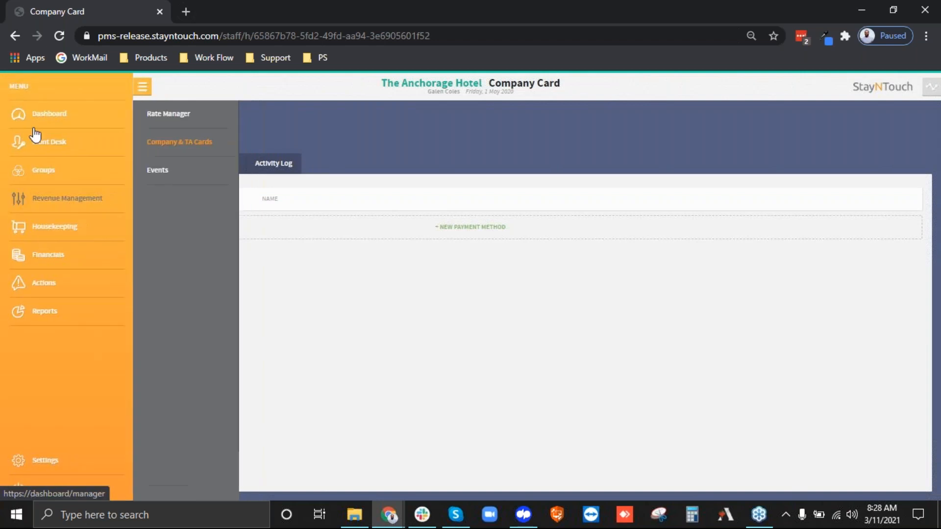
pyautogui.click(60, 173)
pyautogui.click(177, 143)
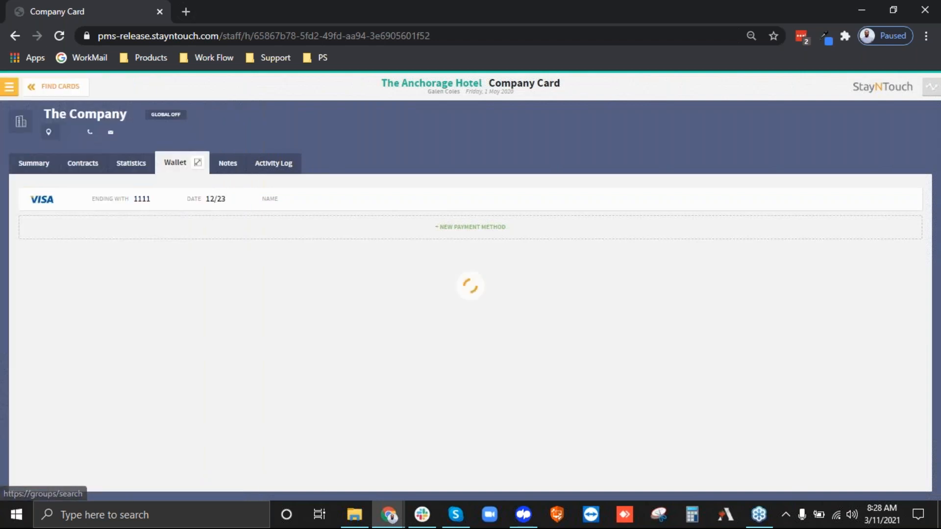
pyautogui.click(5, 142)
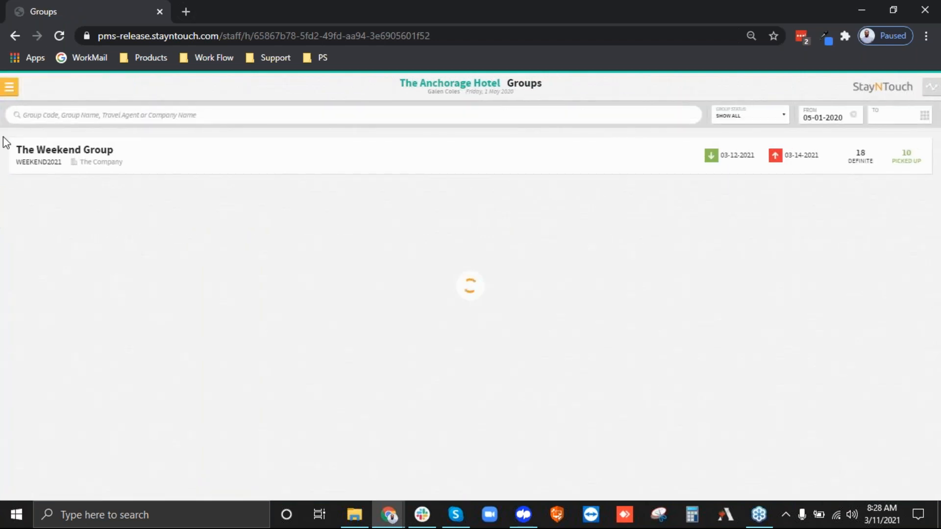
# Step: Try paying Bill #1 by credit card on the Transactions page, then close without paying
pyautogui.click(271, 166)
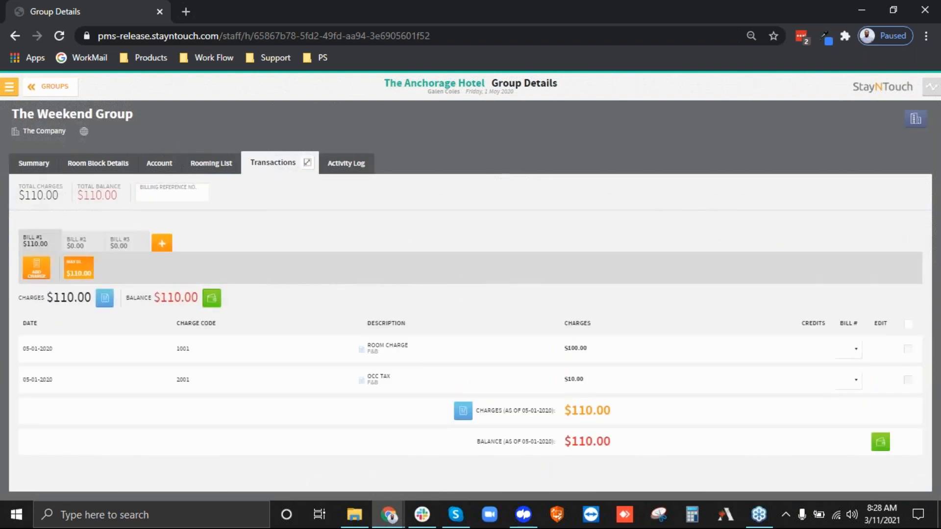
pyautogui.click(472, 267)
pyautogui.click(426, 306)
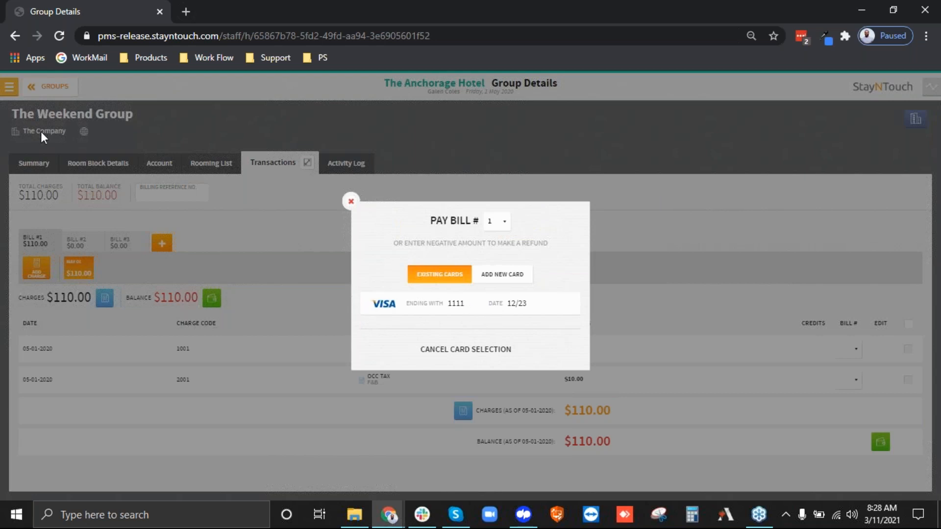
pyautogui.click(431, 350)
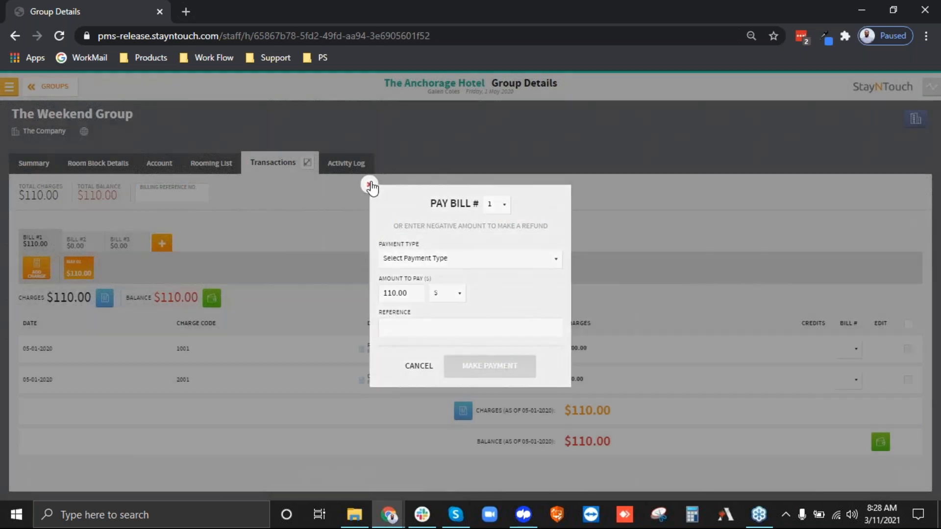
pyautogui.click(369, 185)
# Step: Re-enter 'The' in the company field and link The Company to the group
pyautogui.press('Tab')
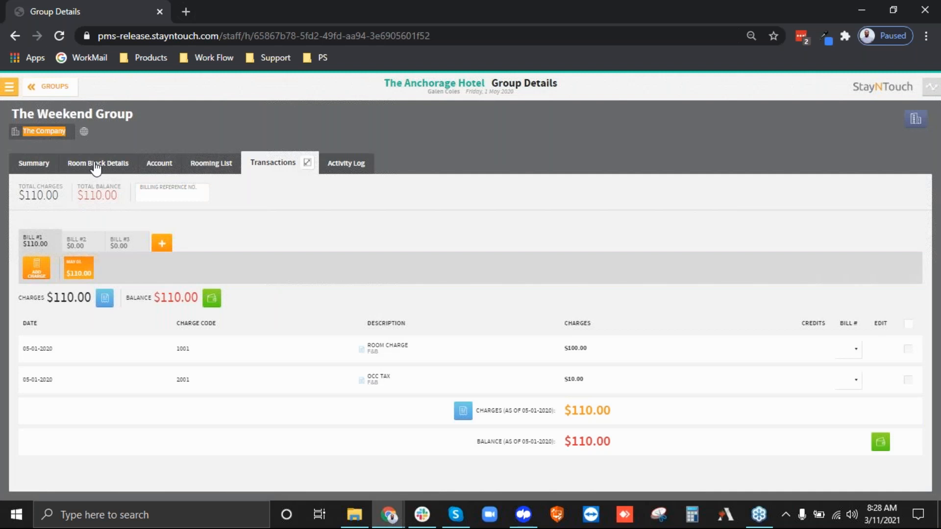
pyautogui.write('The')
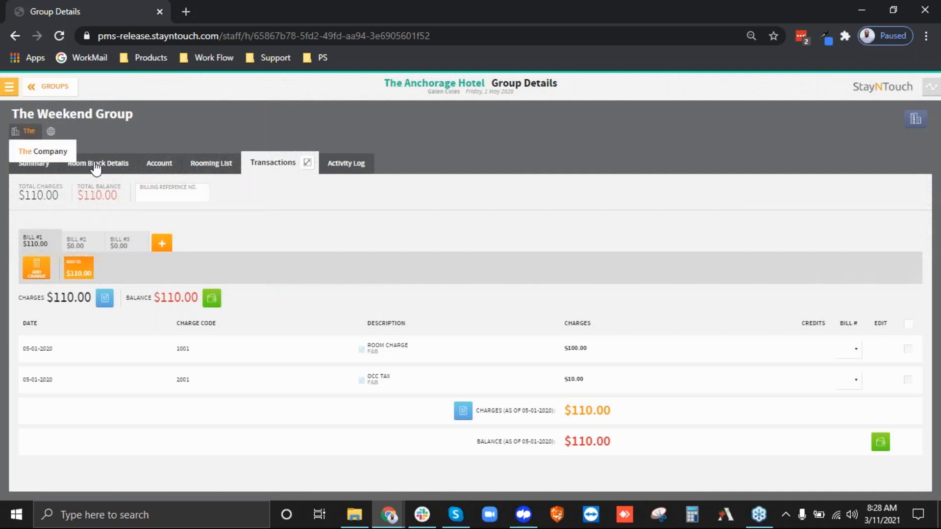
pyautogui.click(41, 156)
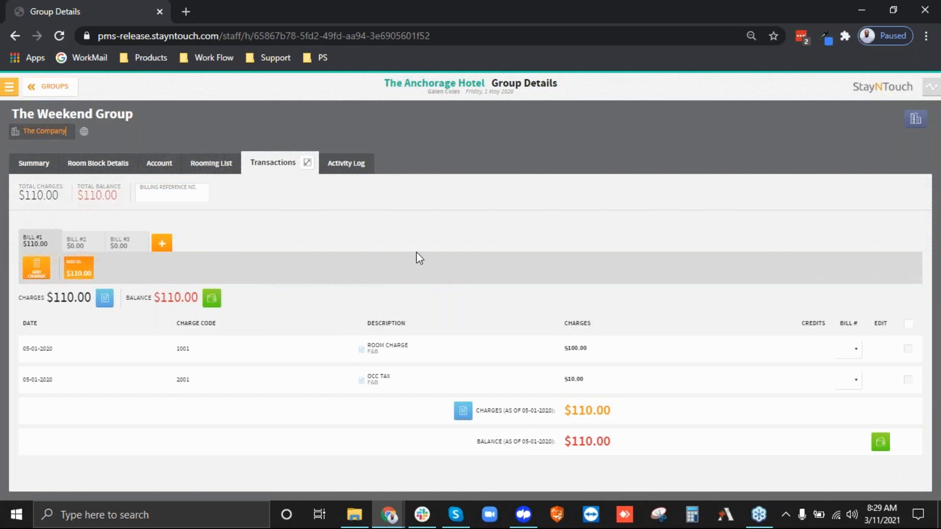
# Step: Review all 29 Activity Log entries for The Weekend Group, including the $100.00 room charge
pyautogui.click(346, 165)
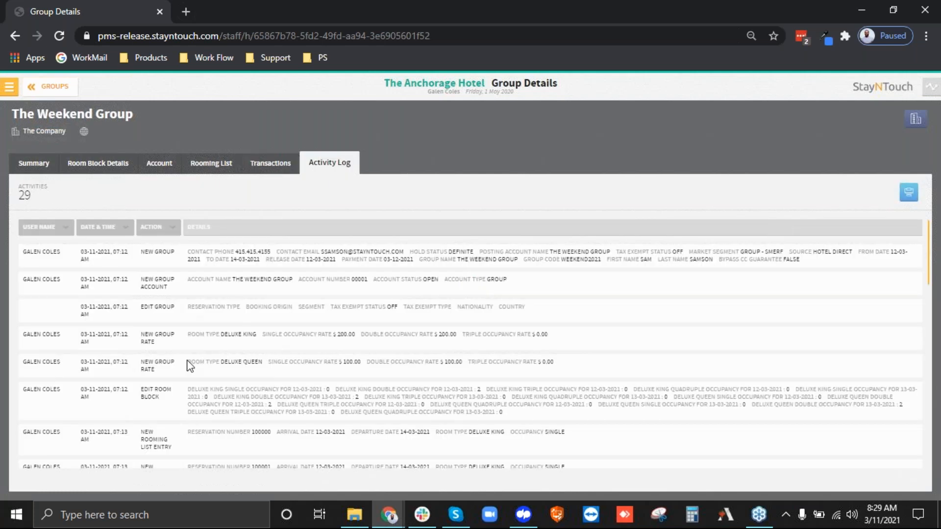
pyautogui.scroll(-10, 215, 378)
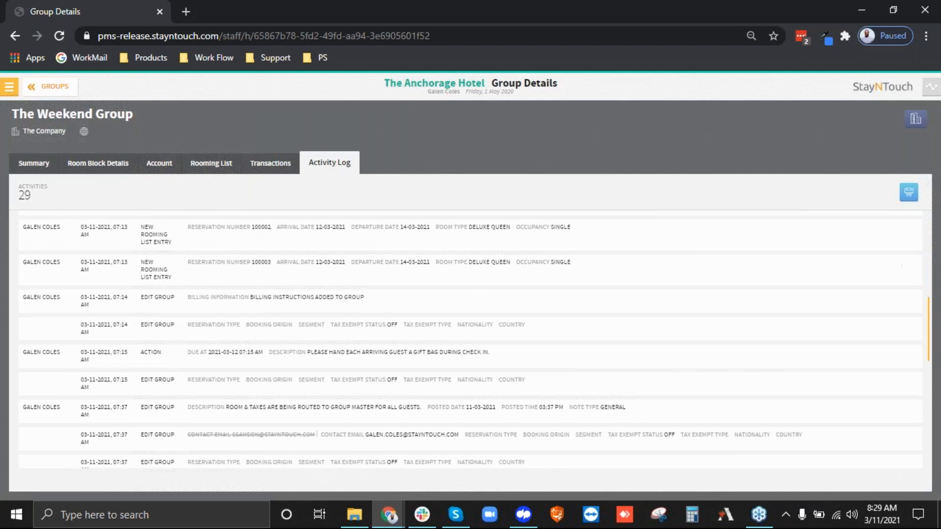
pyautogui.scroll(-2, 470, 338)
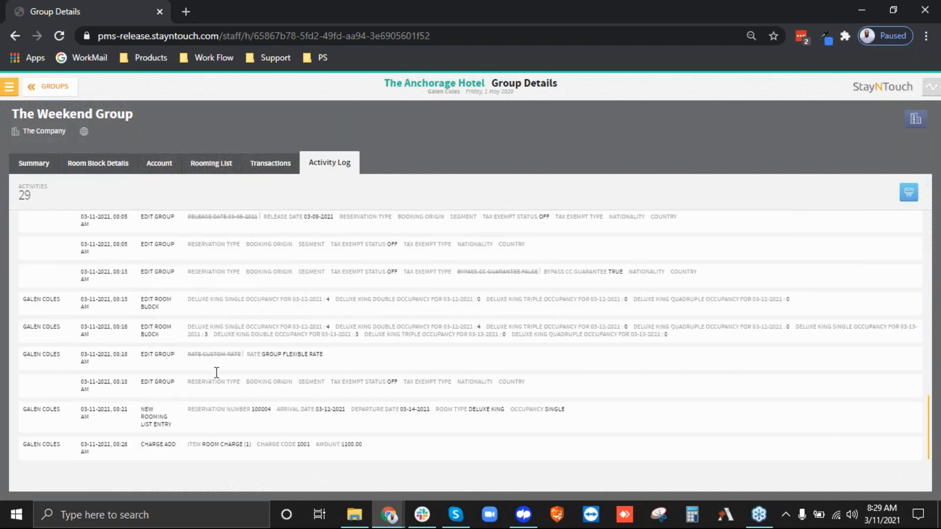
pyautogui.scroll(2, 216, 374)
pyautogui.scroll(-2, 216, 374)
pyautogui.scroll(1, 217, 374)
pyautogui.scroll(3, 217, 378)
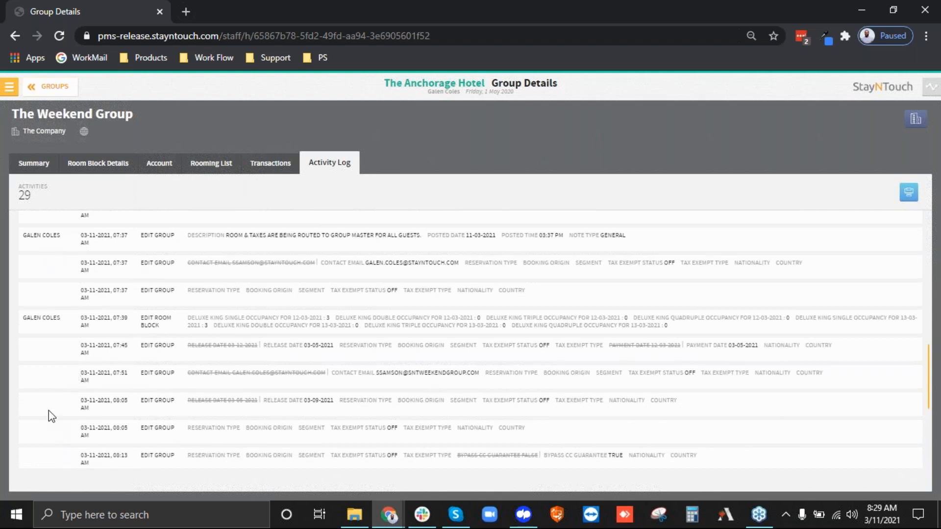
pyautogui.scroll(10, 49, 410)
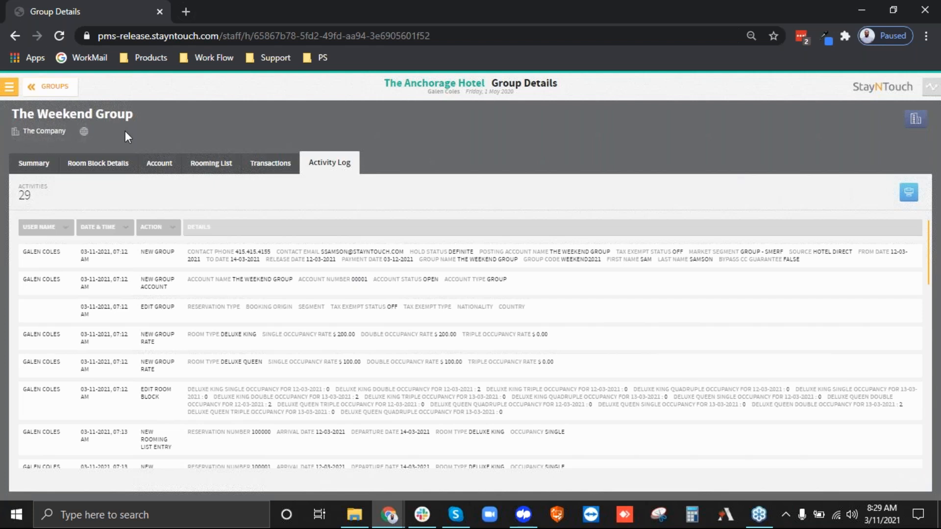
# Step: Look over The Company's company card, then return to The Weekend Group's details
pyautogui.click(913, 123)
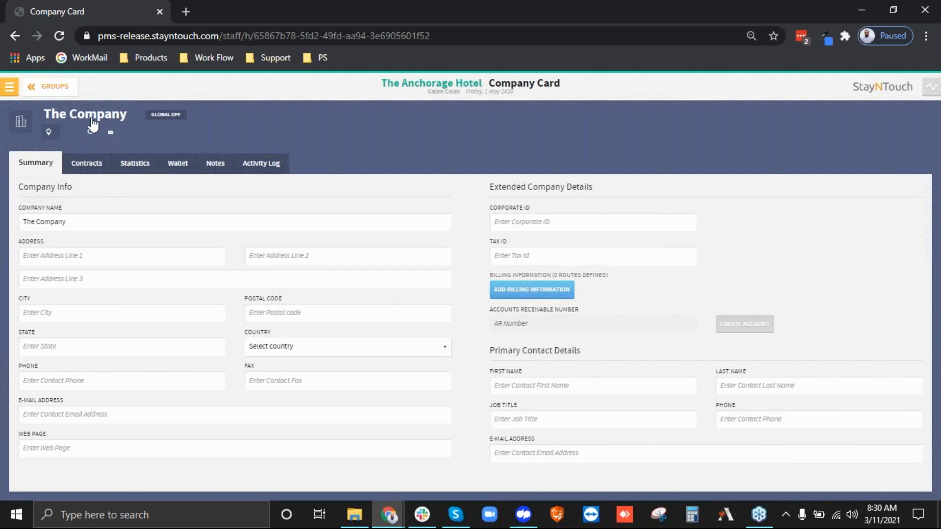
pyautogui.moveTo(96, 119); pyautogui.dragTo(44, 120)
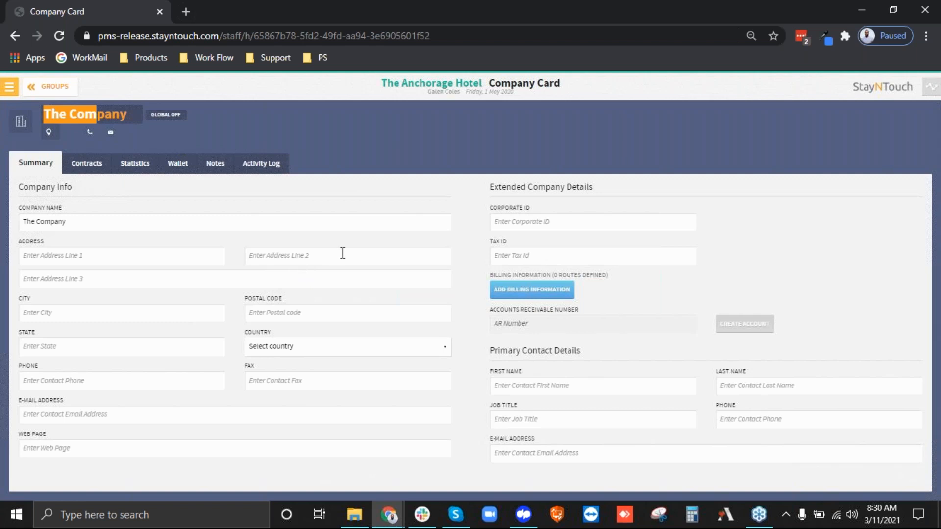
pyautogui.click(46, 88)
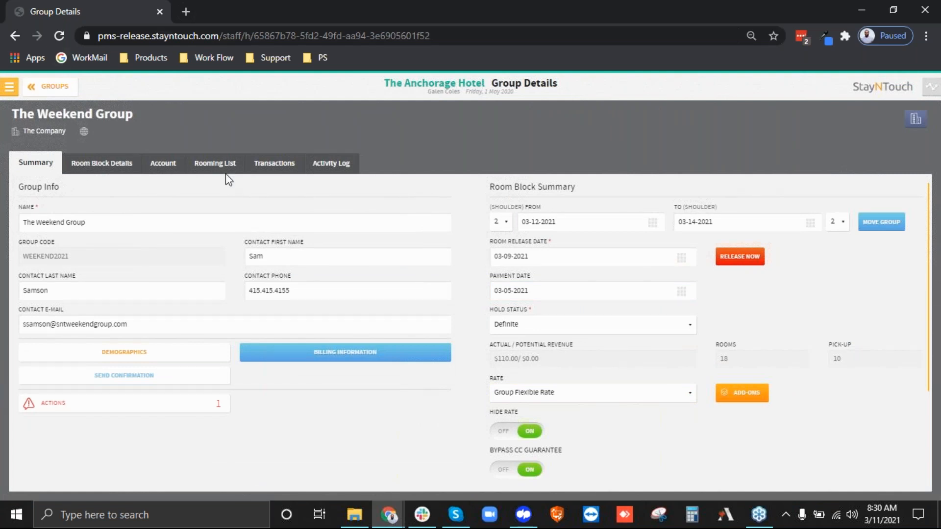
# Step: Go to the Manager Dashboard and show the 14-day room availability grid from 05-01-2020
pyautogui.click(12, 90)
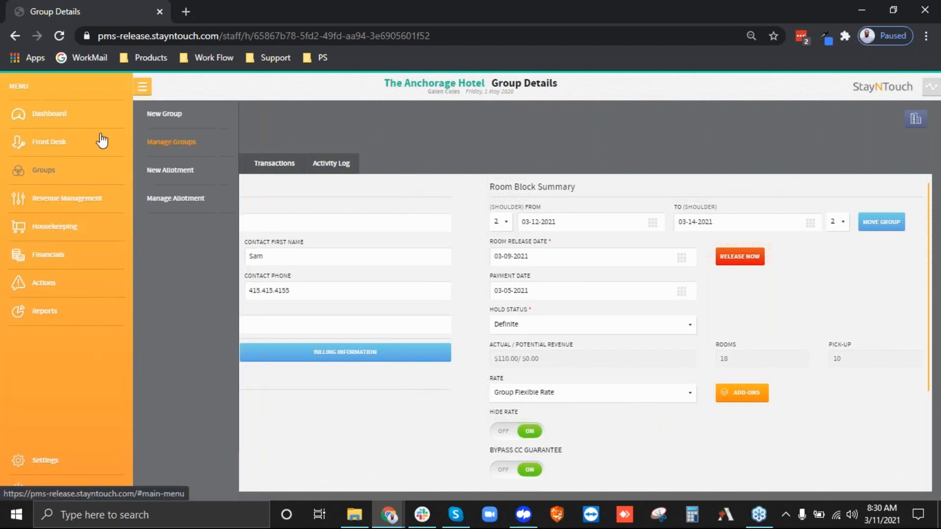
pyautogui.click(73, 122)
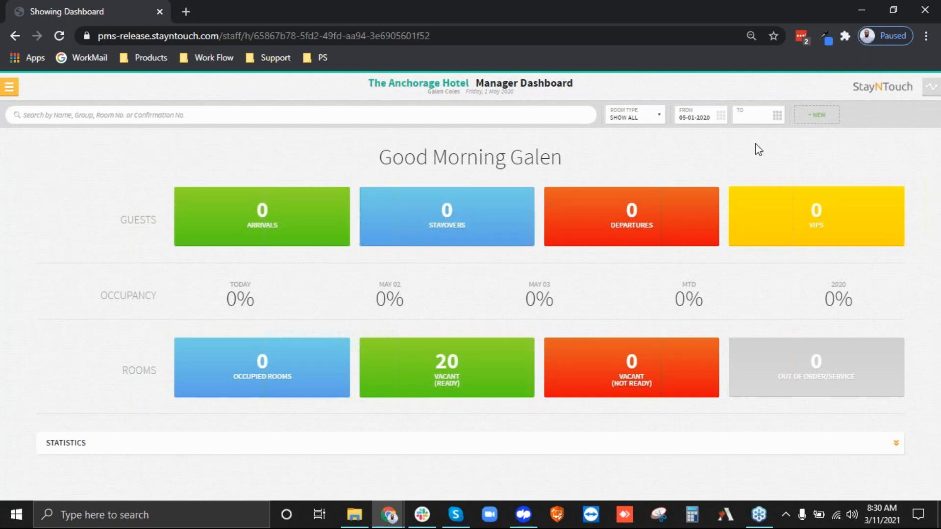
pyautogui.click(834, 39)
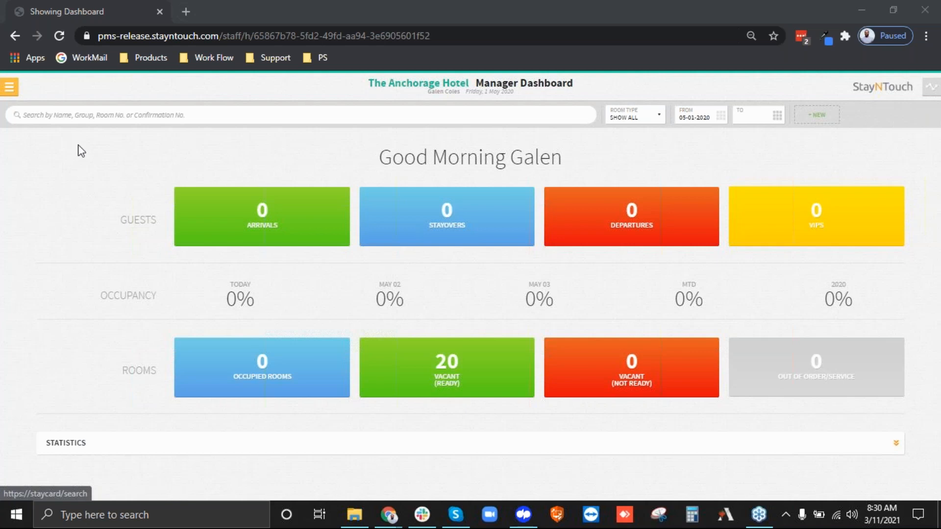
pyautogui.click(9, 89)
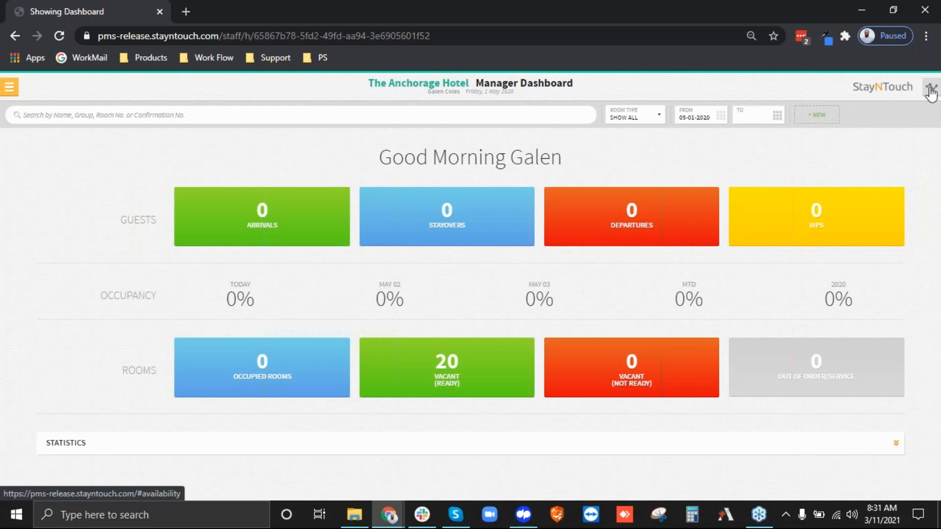
pyautogui.click(931, 89)
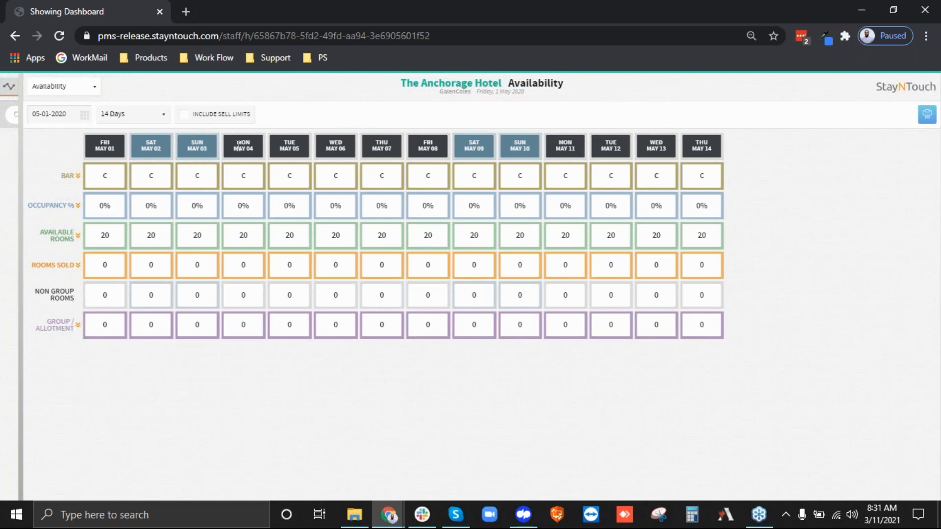
# Step: Switch availability to the Groups view, starting on 10 March 2021
pyautogui.click(78, 88)
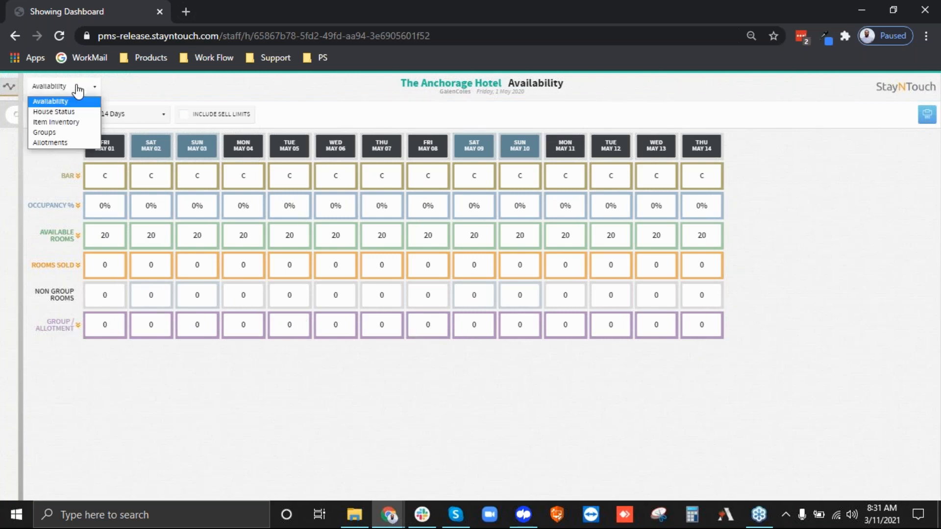
pyautogui.click(43, 132)
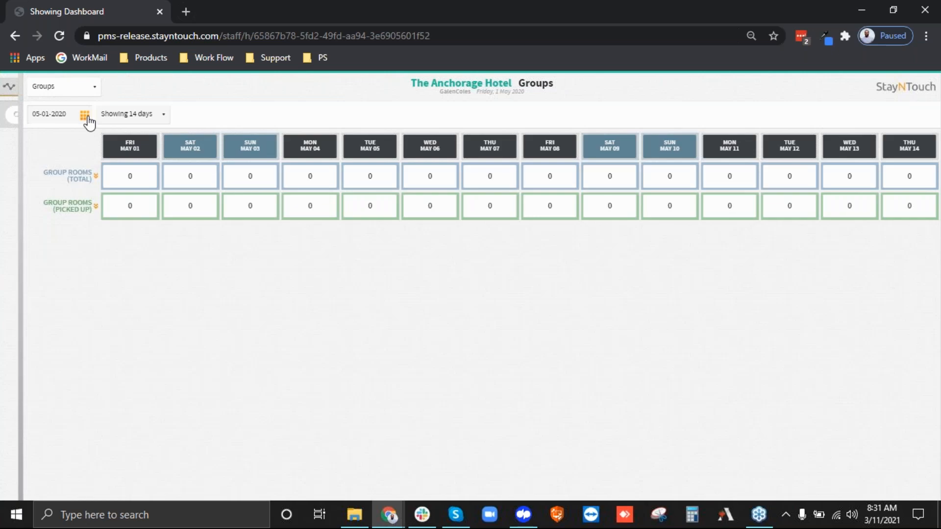
pyautogui.click(87, 118)
pyautogui.click(502, 201)
pyautogui.click(500, 228)
pyautogui.click(435, 202)
pyautogui.click(441, 240)
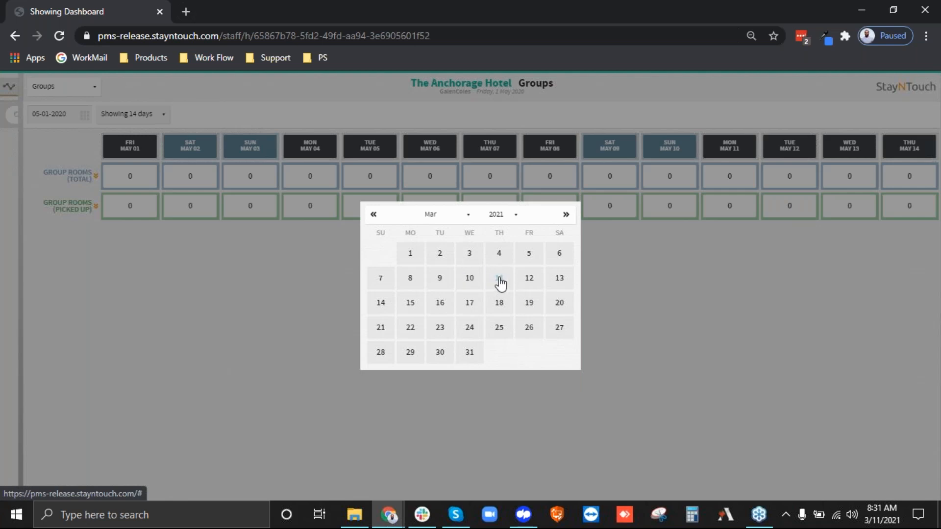
pyautogui.click(468, 280)
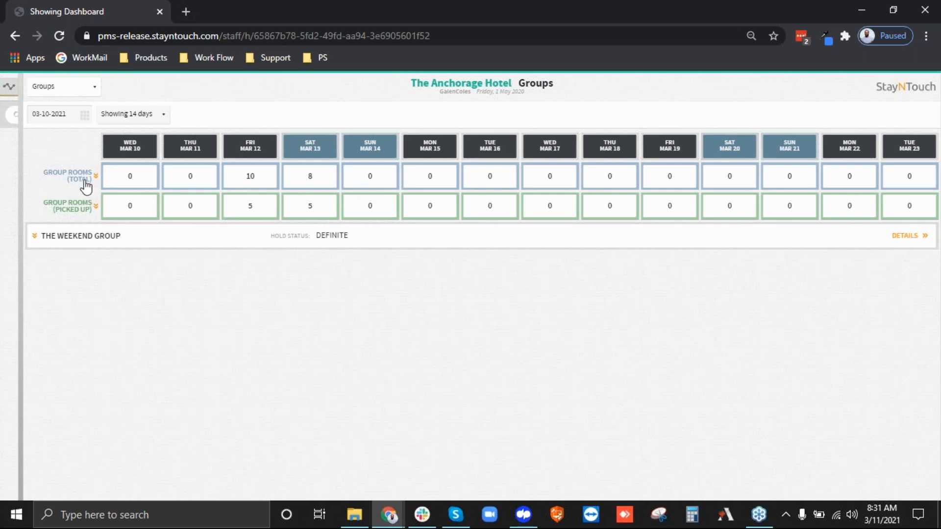
# Step: Expand The Weekend Group, cancel releasing the Fri Mar 12 held rooms, and open its details
pyautogui.click(80, 238)
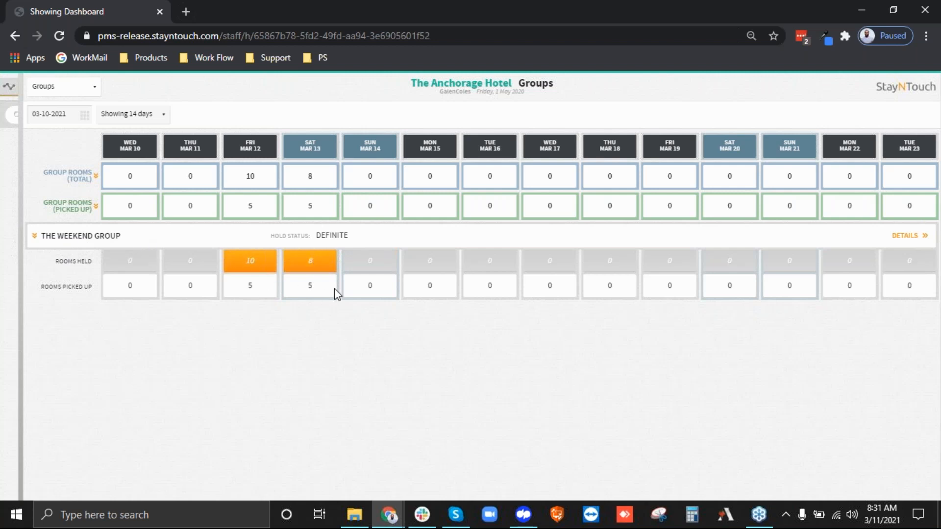
pyautogui.click(254, 260)
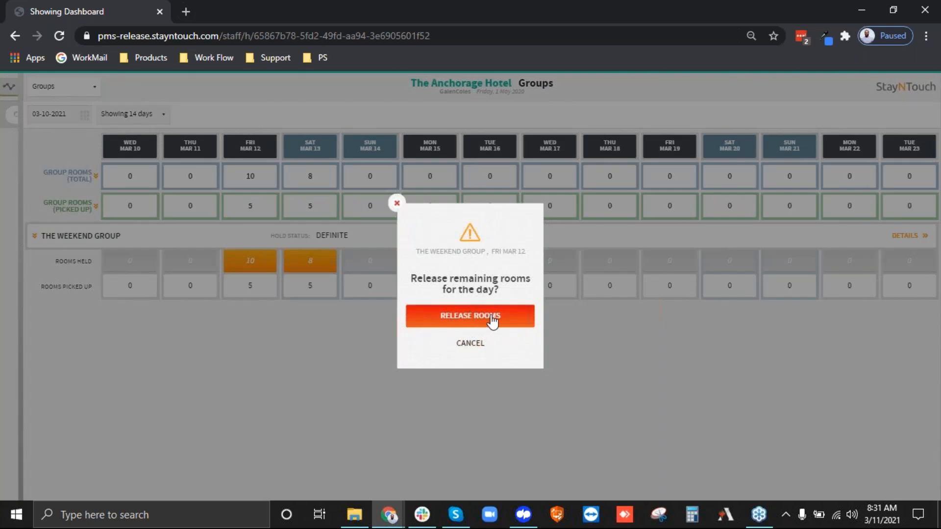
pyautogui.click(469, 344)
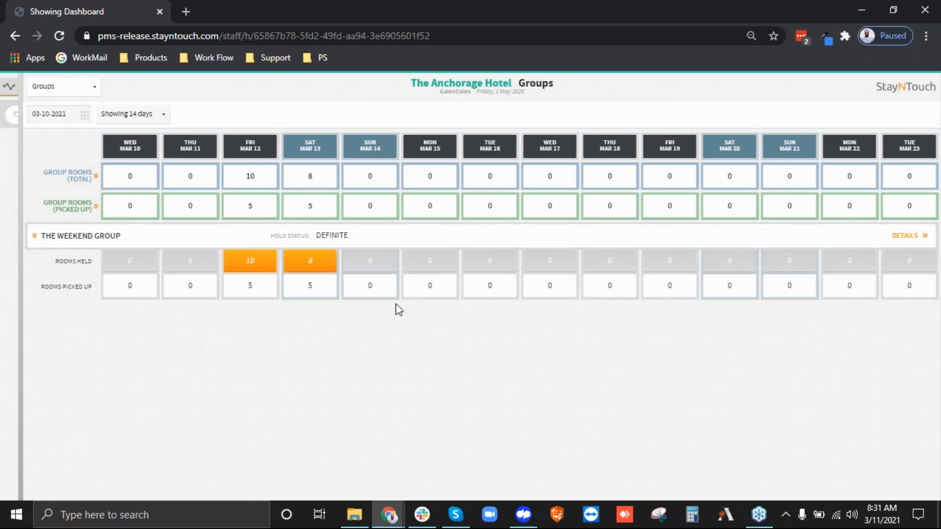
pyautogui.click(907, 235)
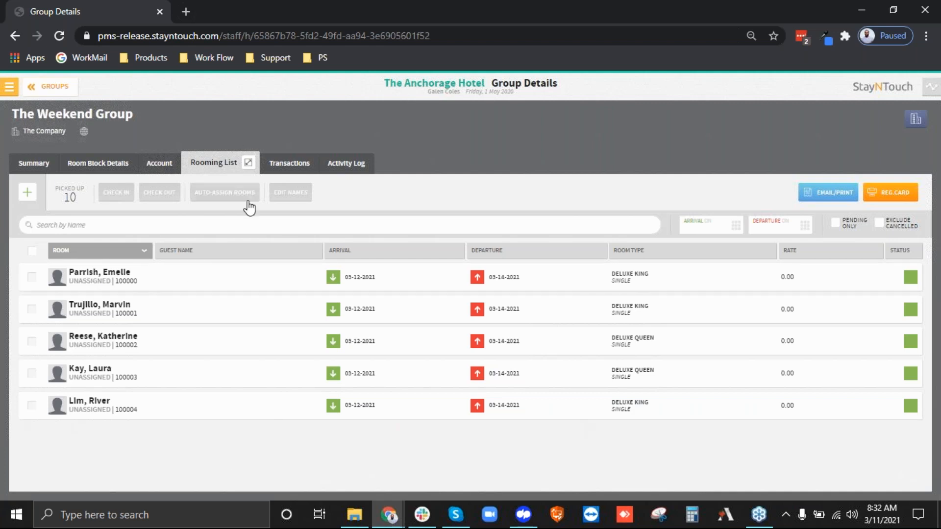
# Step: Edit the first guest, keeping Deluxe King and Single occupancy with no room assigned
pyautogui.click(92, 278)
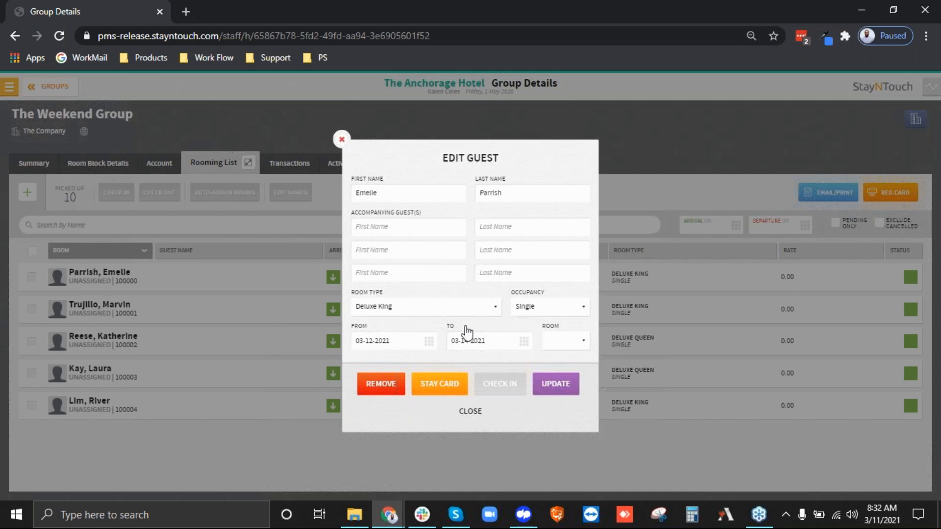
pyautogui.click(456, 312)
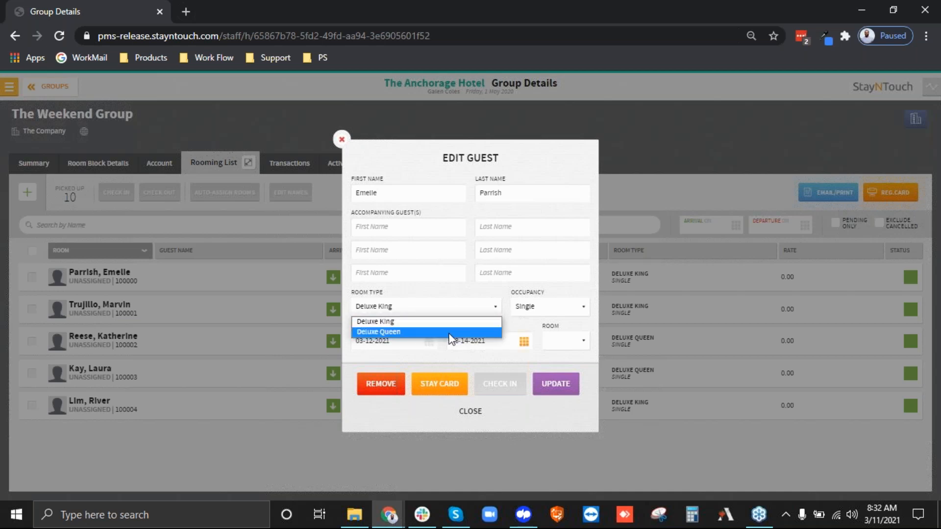
pyautogui.click(456, 321)
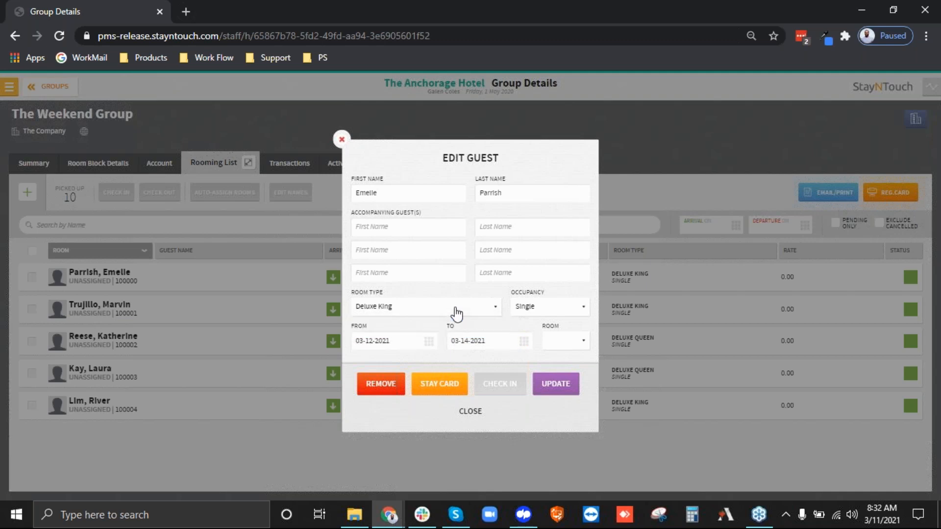
pyautogui.click(568, 313)
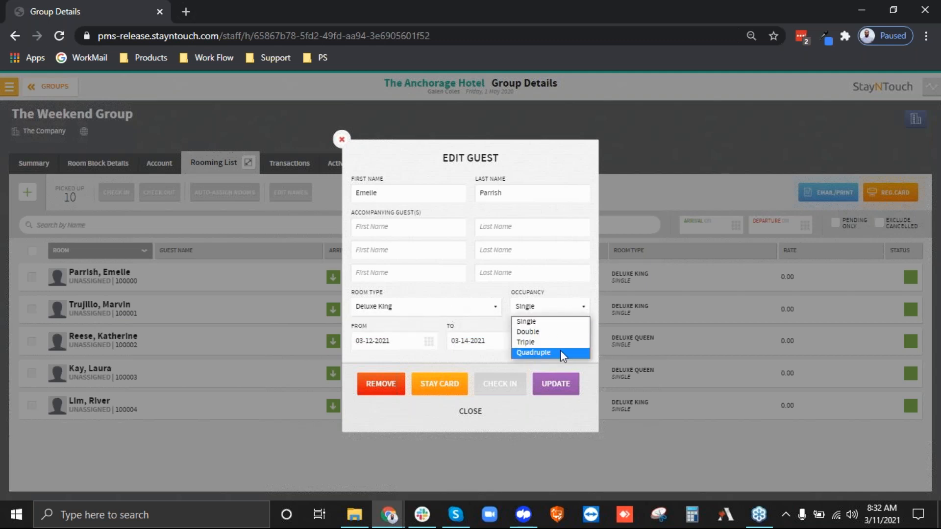
pyautogui.click(550, 312)
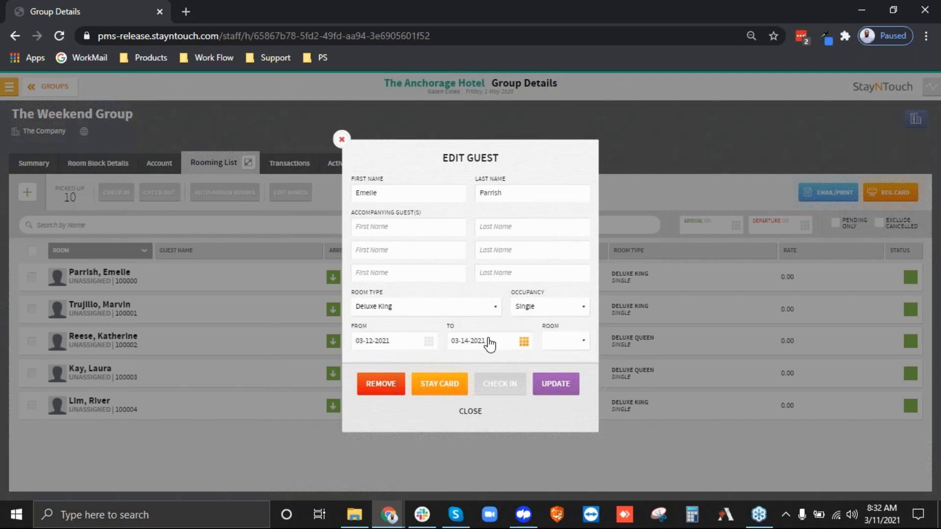
pyautogui.click(576, 341)
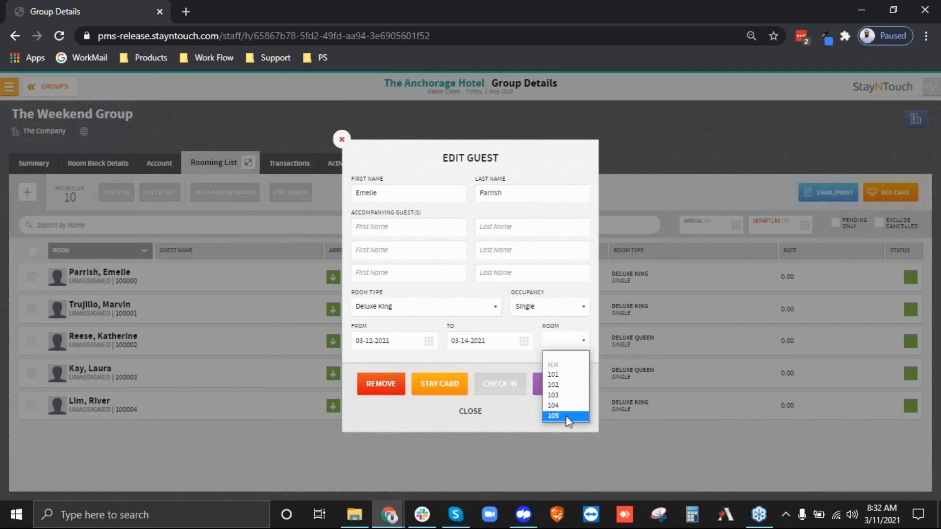
pyautogui.click(556, 349)
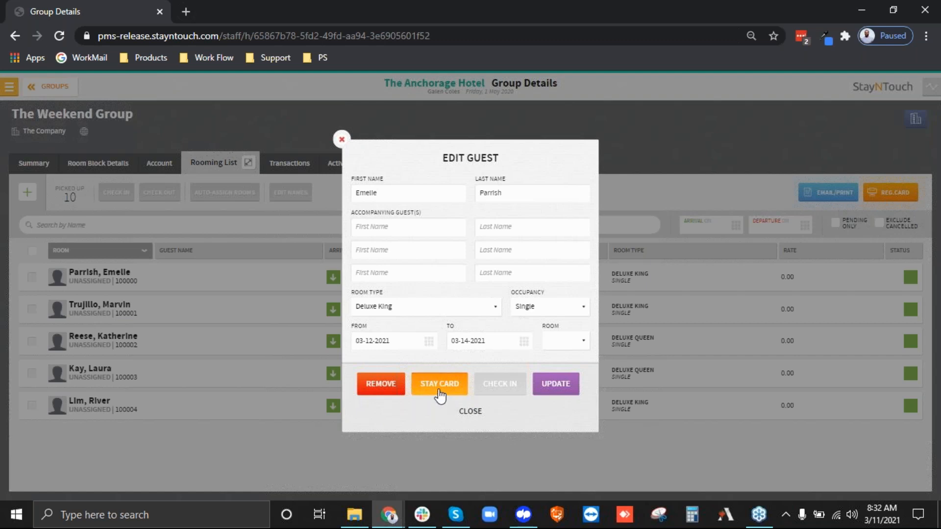
pyautogui.click(449, 458)
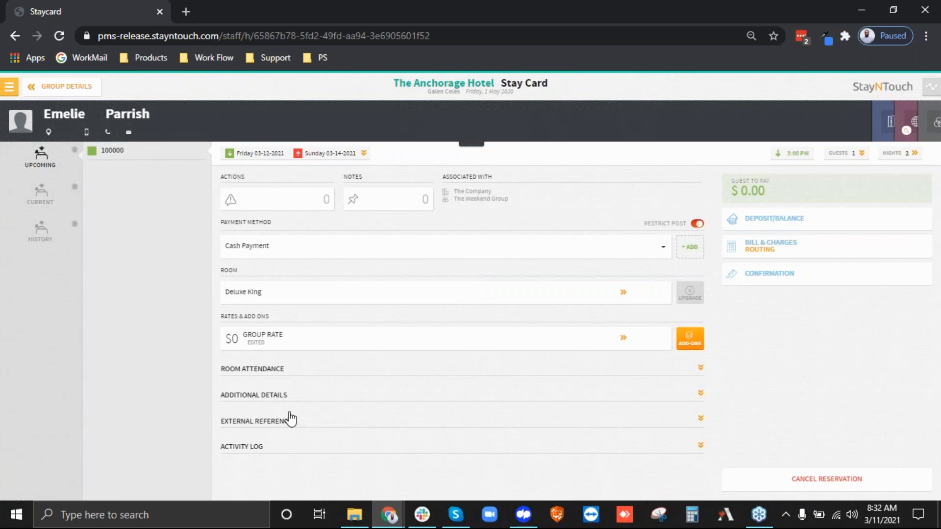
# Step: Return from the guest's stay card to The Weekend Group's rooming list
pyautogui.click(66, 87)
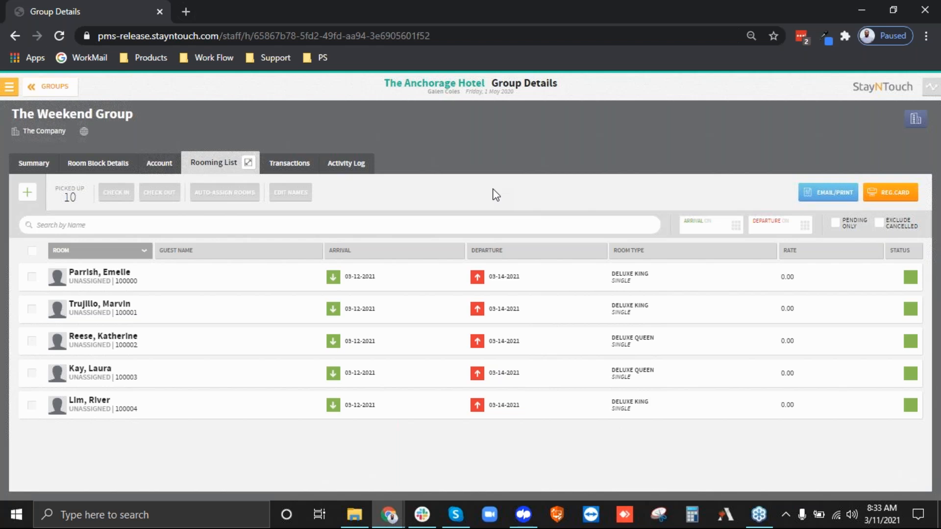
# Step: Go back to the Groups list and reopen The Weekend Group
pyautogui.click(54, 90)
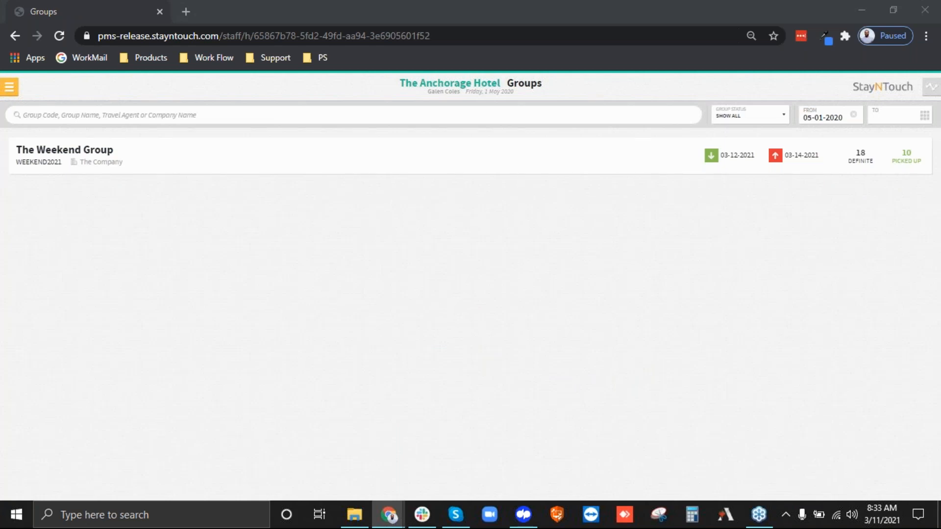
pyautogui.click(359, 164)
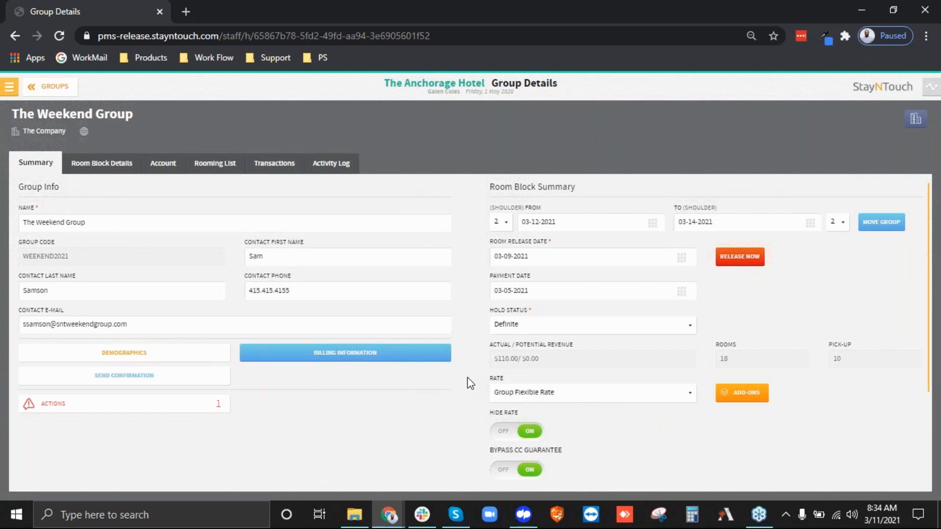
# Step: Check the group's rate choices, leaving it on Group Flexible Rate
pyautogui.click(551, 391)
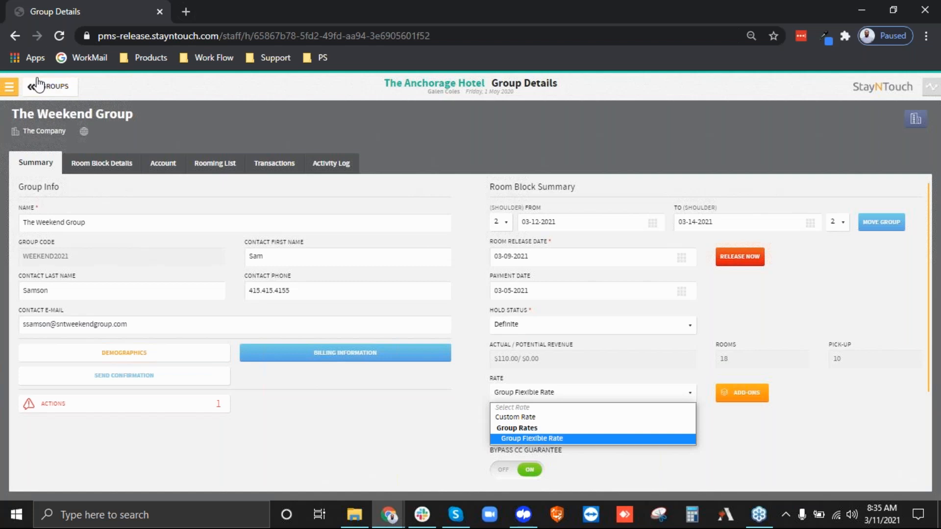
pyautogui.click(9, 86)
pyautogui.click(54, 201)
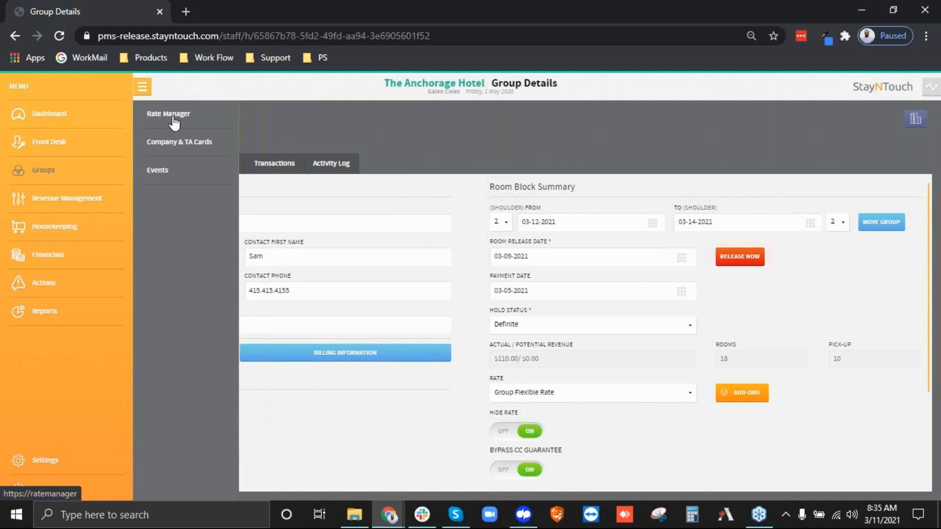
pyautogui.click(421, 396)
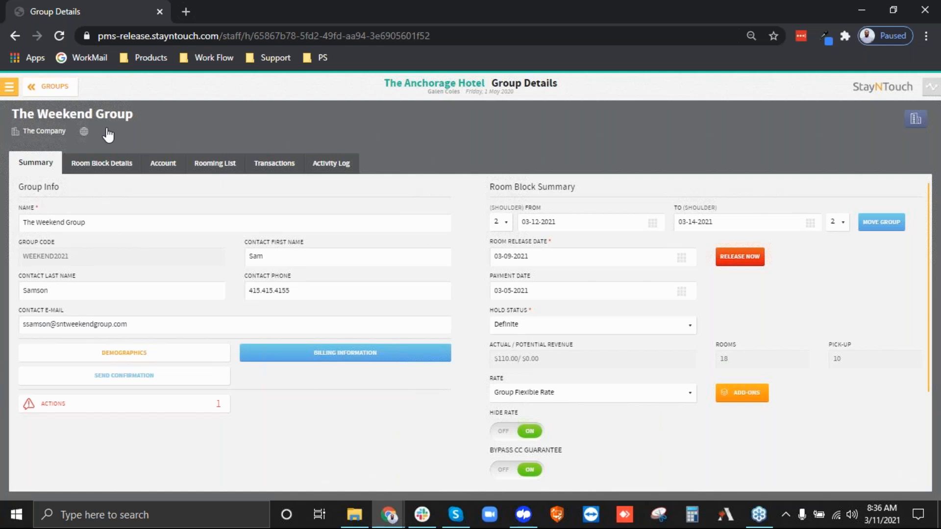
pyautogui.click(260, 167)
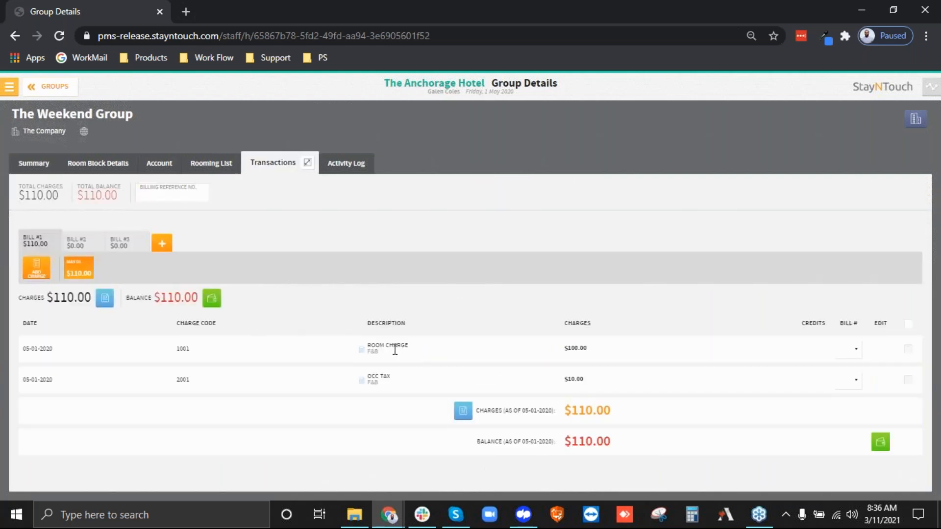
# Step: Tick and untick the $100.00 Room Charge line on Bill #1
pyautogui.click(908, 349)
pyautogui.click(908, 350)
pyautogui.click(36, 268)
pyautogui.click(378, 153)
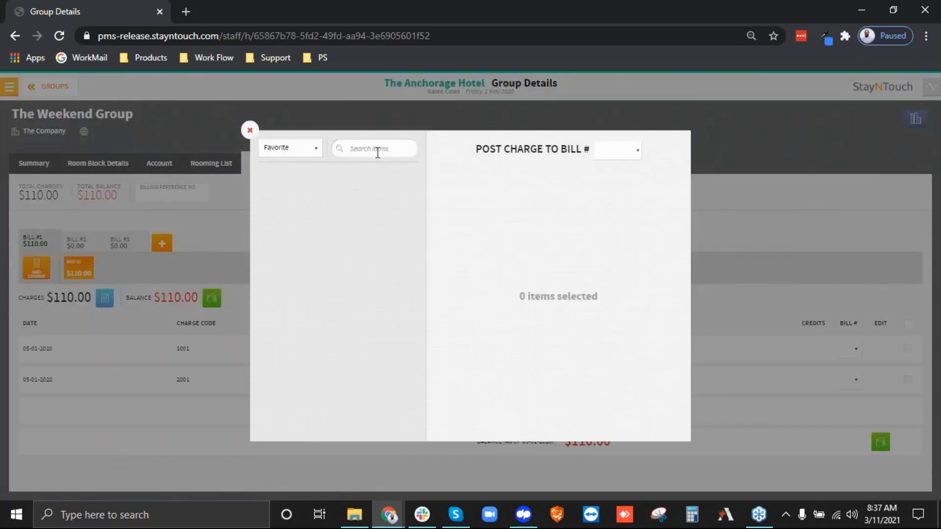
pyautogui.write('room')
pyautogui.click(359, 194)
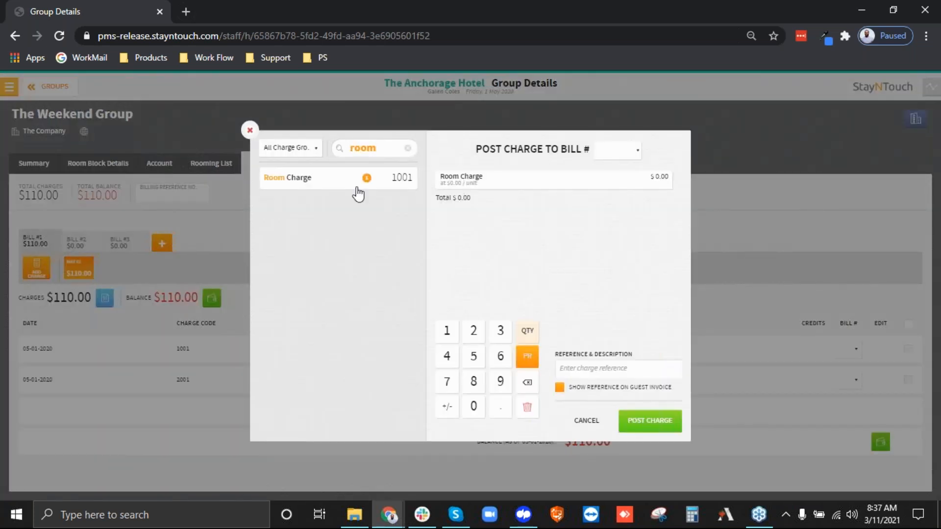
pyautogui.click(585, 369)
pyautogui.write('F&B')
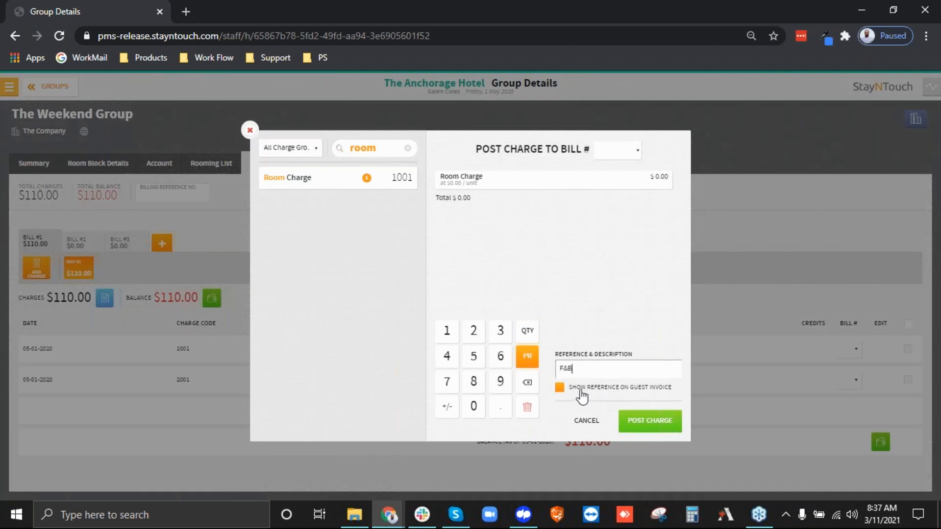
pyautogui.click(559, 388)
pyautogui.moveTo(584, 368); pyautogui.dragTo(545, 374)
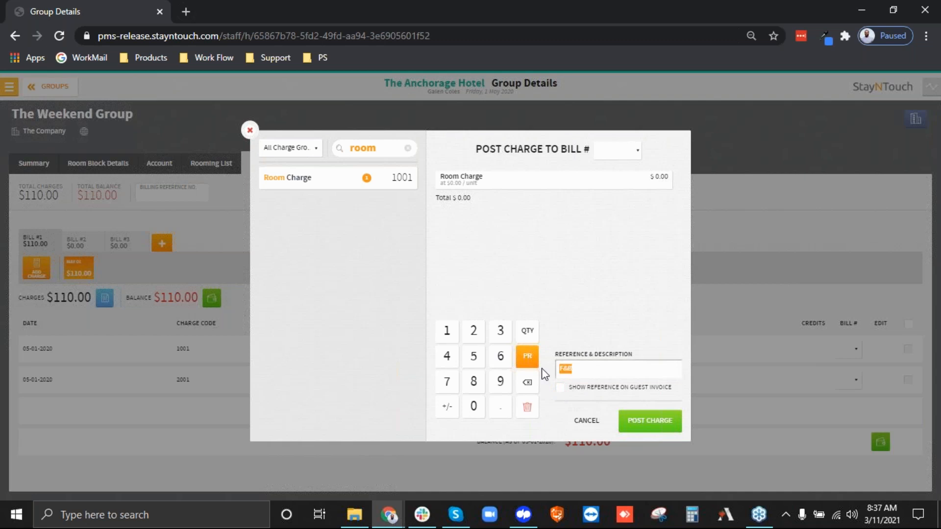
pyautogui.click(560, 387)
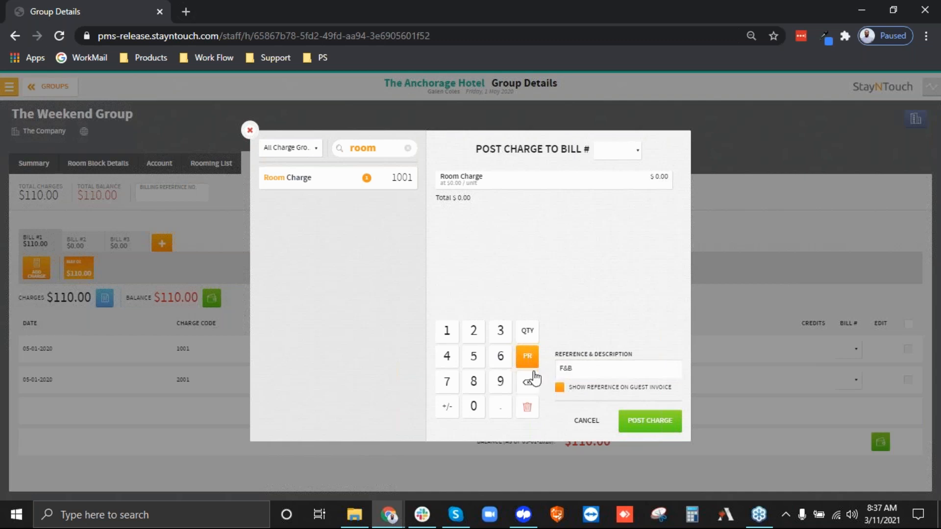
pyautogui.click(562, 390)
pyautogui.click(588, 423)
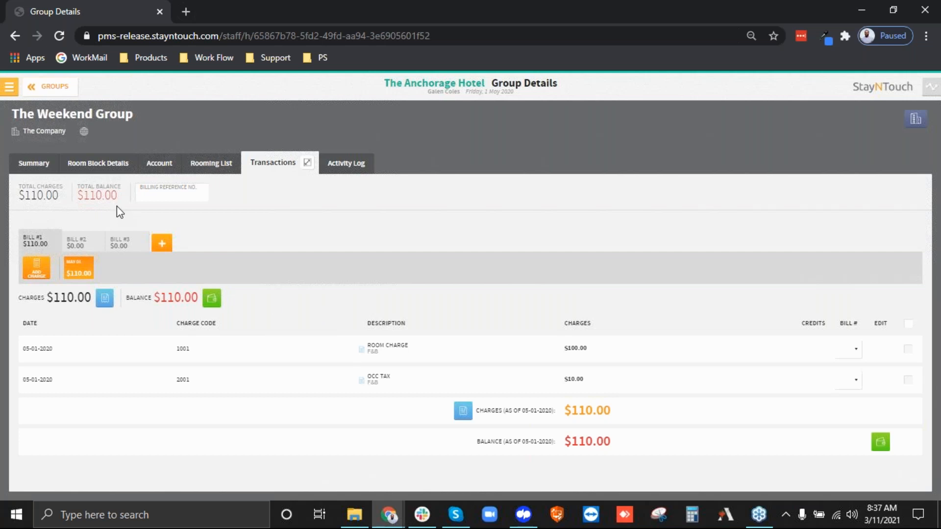
# Step: From the rooming list, open a guest's Deluxe King stay card at Group Rate $0
pyautogui.click(236, 165)
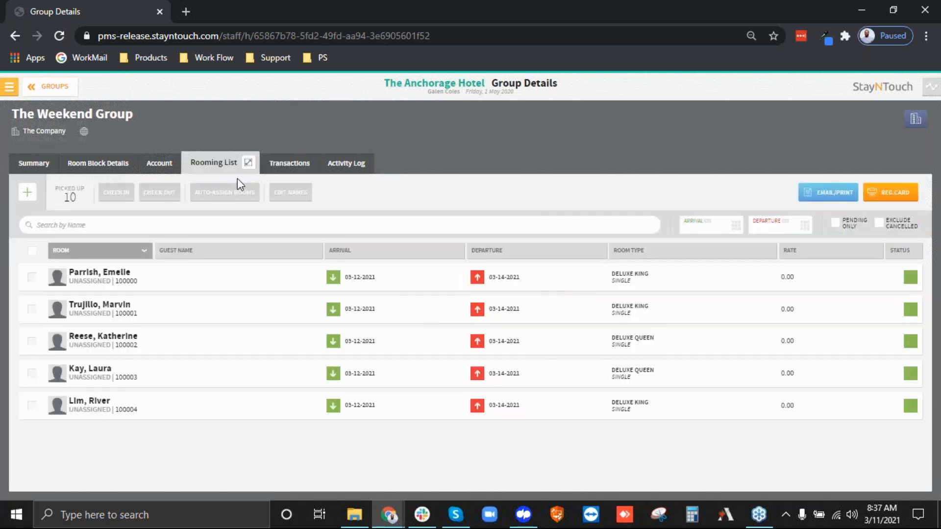
pyautogui.click(288, 409)
pyautogui.click(454, 390)
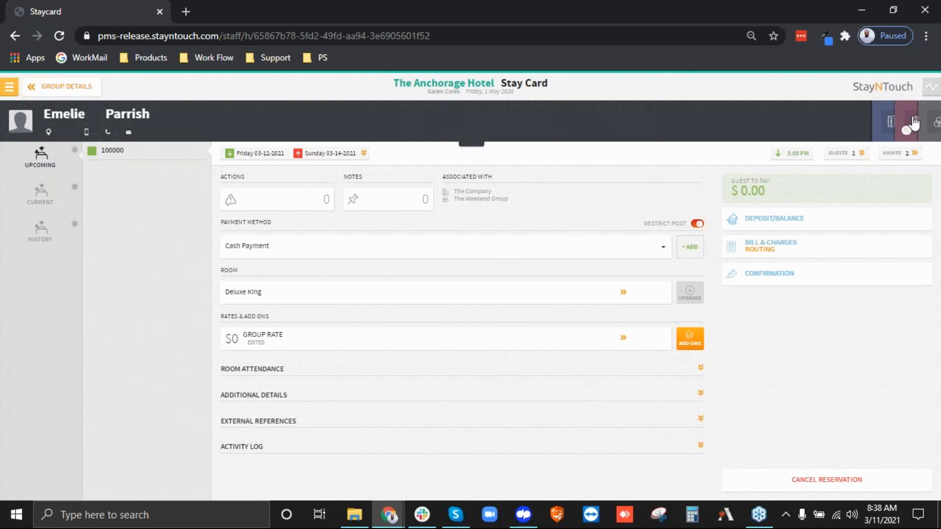
# Step: Search 'amex' and attach AMEX Travel as the reservation's travel agent
pyautogui.click(935, 138)
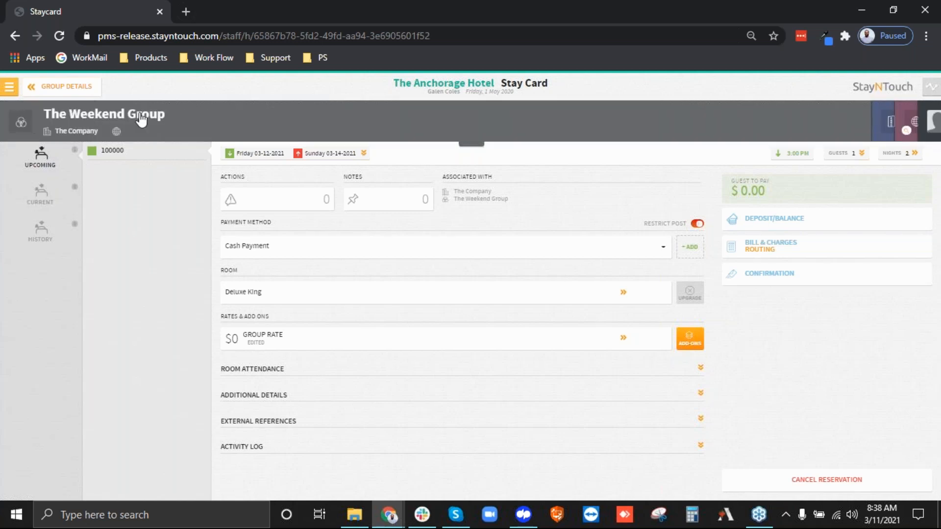
pyautogui.click(914, 139)
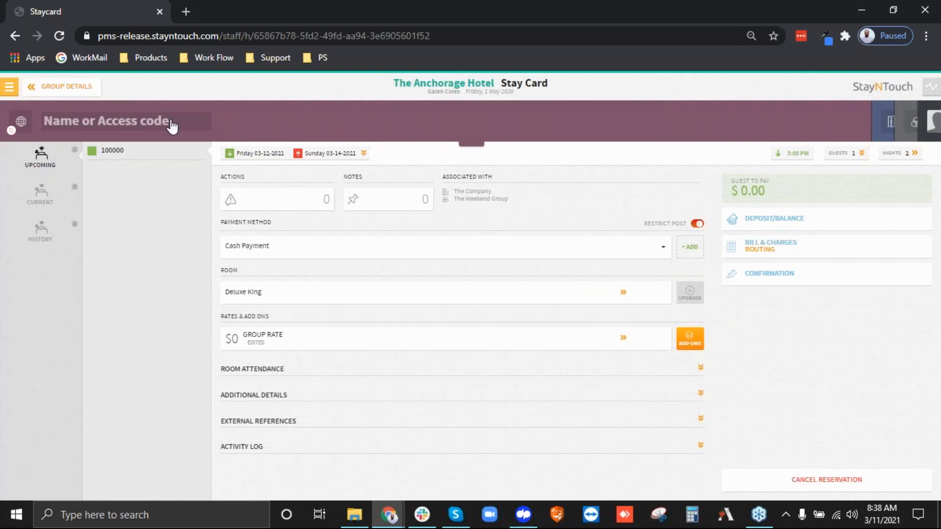
pyautogui.click(172, 127)
pyautogui.write('amex')
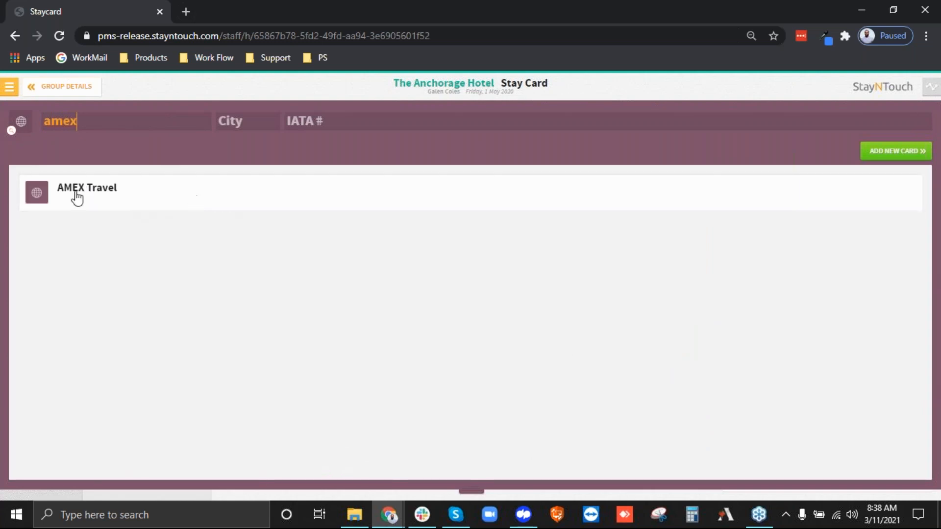
pyautogui.click(182, 206)
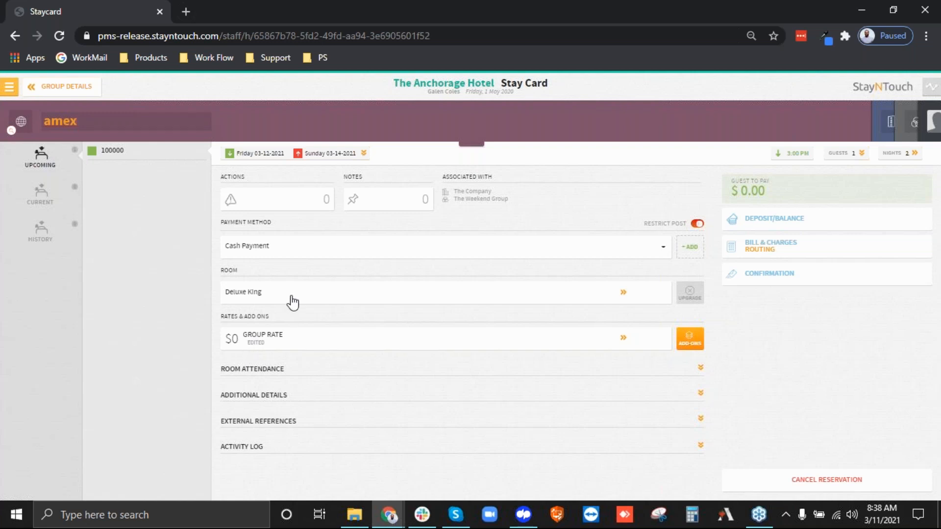
# Step: Show The Weekend Group card, toggle the stay card, and return to Group Details
pyautogui.click(905, 128)
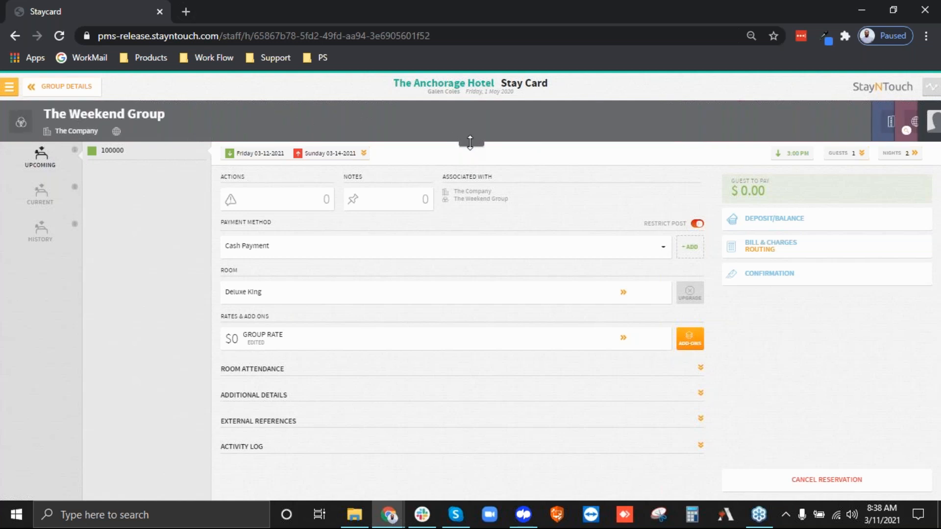
pyautogui.click(472, 145)
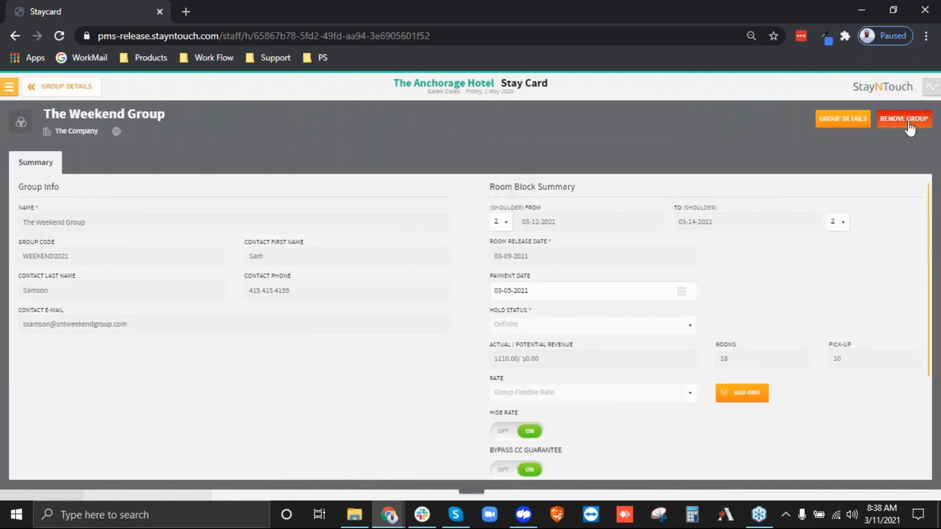
pyautogui.click(467, 491)
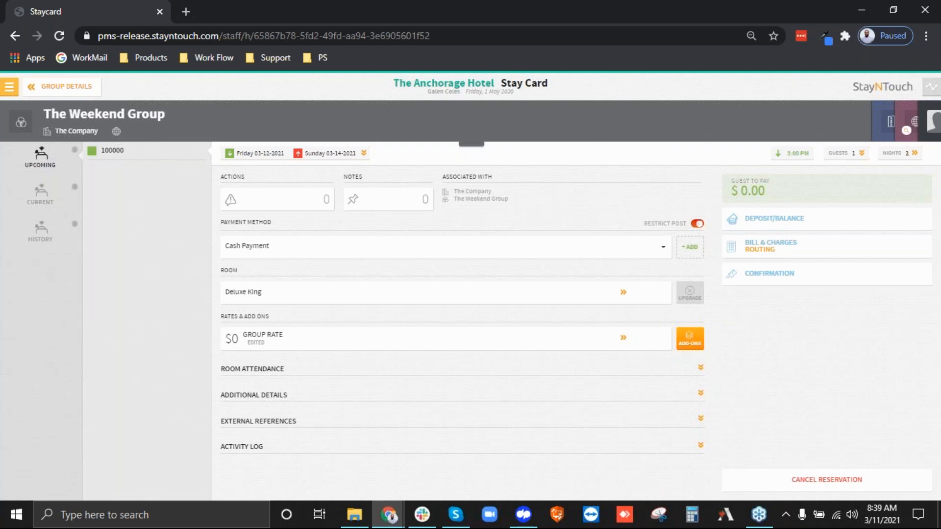
pyautogui.click(61, 86)
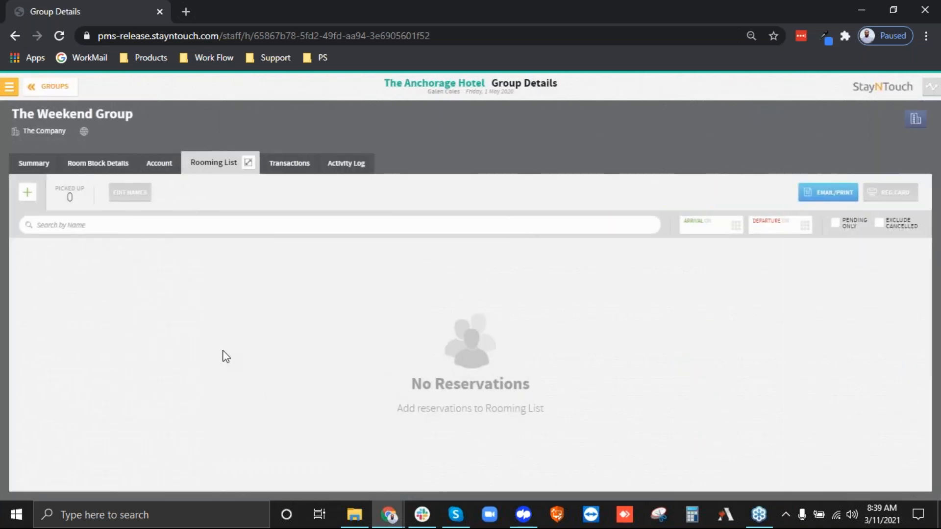
# Step: Show The Weekend Group's Summary with Definite hold and 03-12 to 03-14-2021 block
pyautogui.click(42, 161)
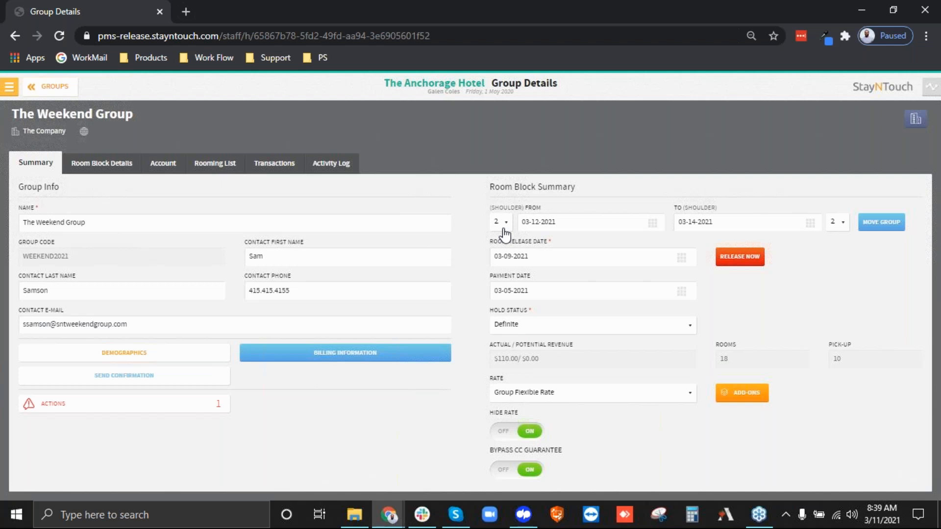
# Step: View Room Block Details full screen, opening Rooms & Rates and cancelling without changes
pyautogui.click(86, 169)
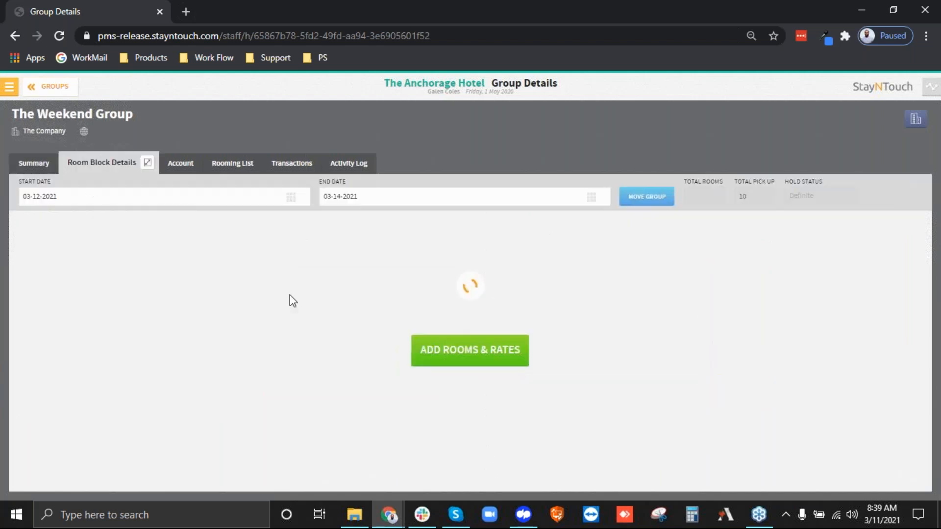
pyautogui.scroll(-2, 327, 337)
pyautogui.scroll(1, 328, 336)
pyautogui.scroll(1, 328, 336)
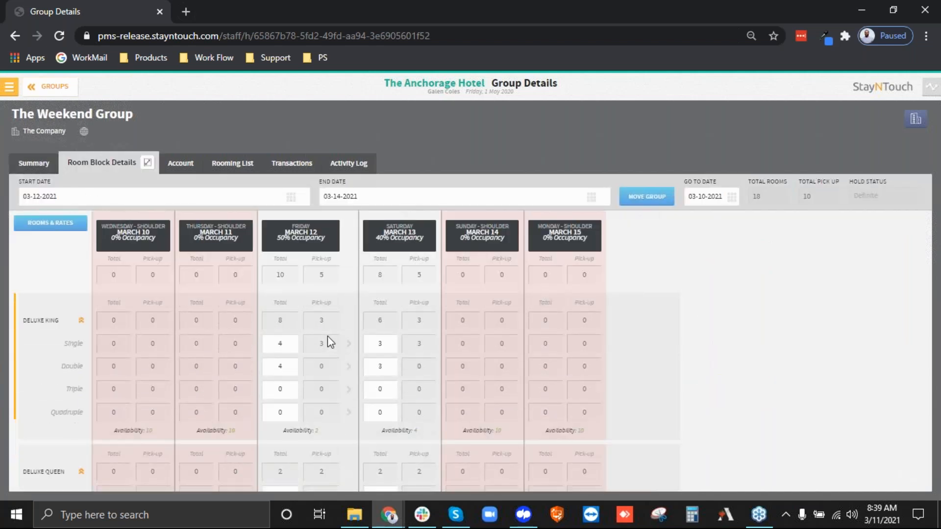
pyautogui.click(148, 163)
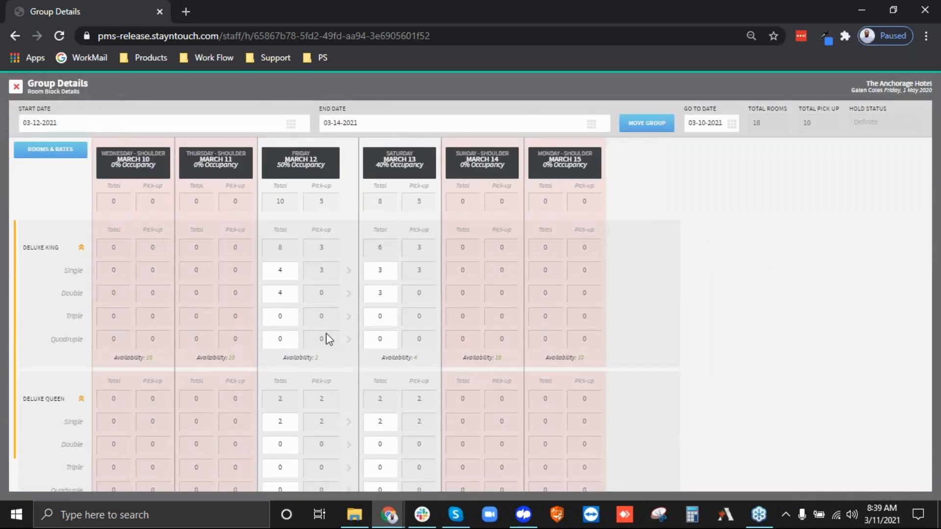
pyautogui.click(37, 160)
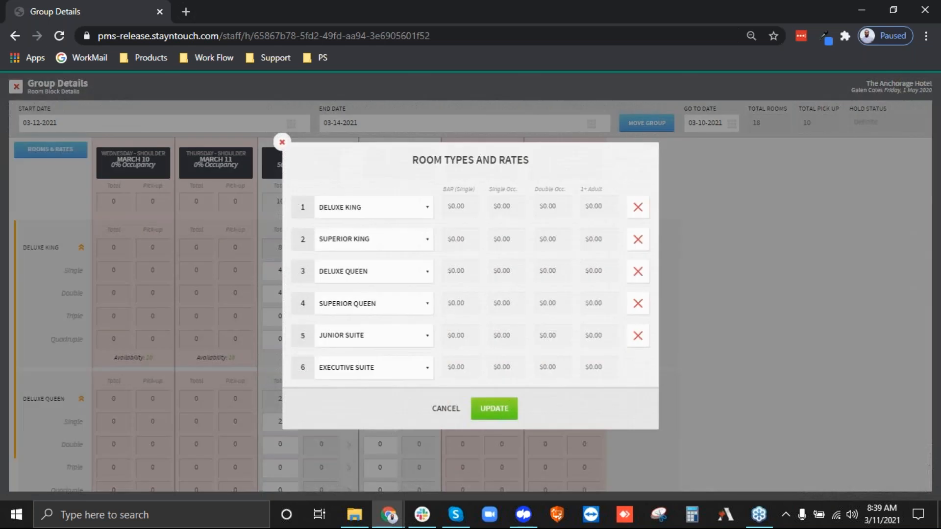
pyautogui.click(454, 413)
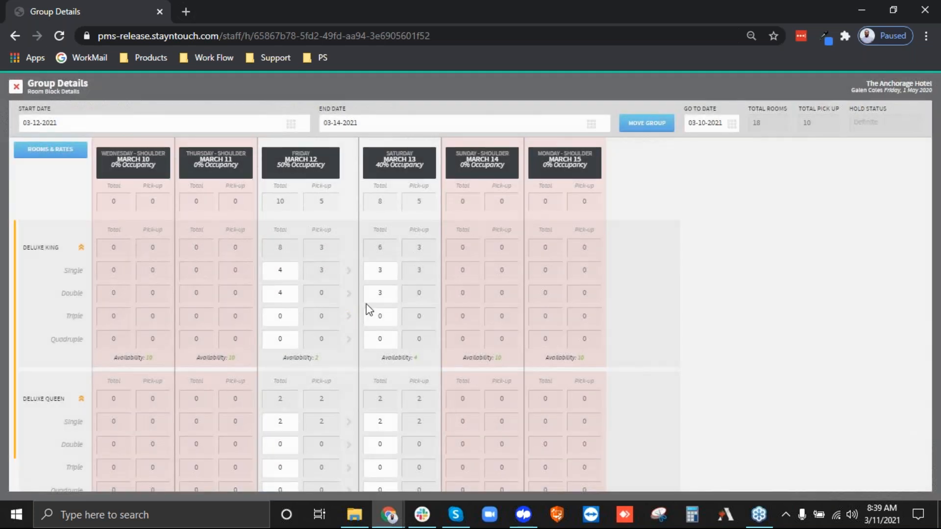
pyautogui.scroll(-1, 316, 384)
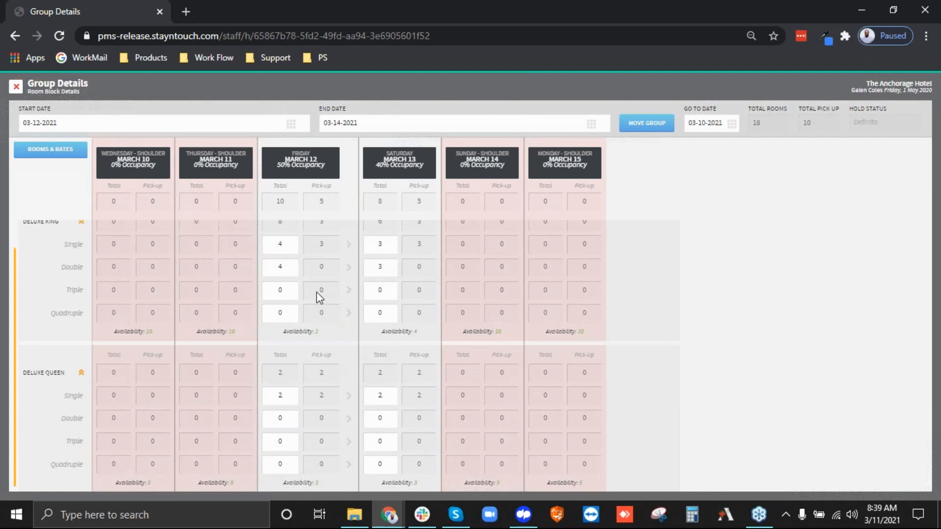
# Step: Enter 8 in Friday's Deluxe King quadruple, triple, double and single cells
pyautogui.click(291, 313)
pyautogui.write('8')
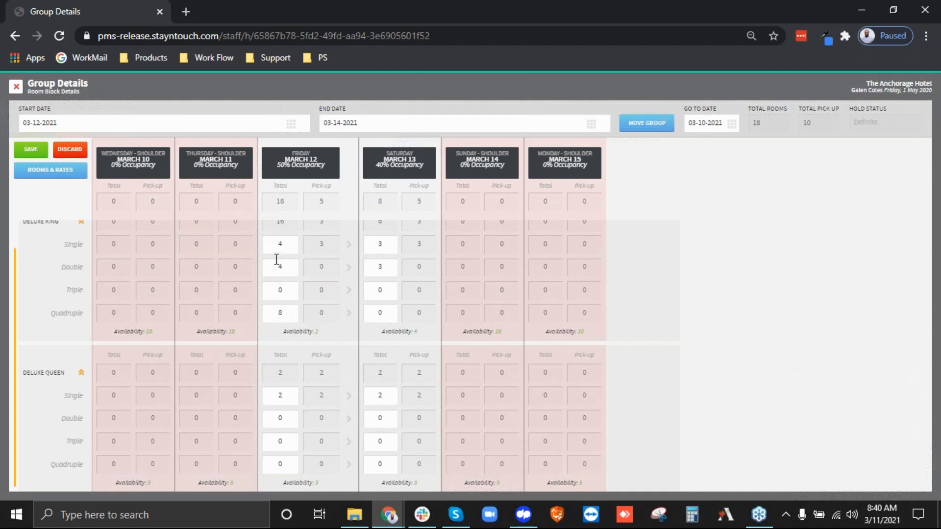
pyautogui.click(289, 292)
pyautogui.write('8')
pyautogui.click(290, 268)
pyautogui.write('8')
pyautogui.click(295, 248)
pyautogui.write('8')
# Step: Reset Friday's Deluxe King single, double and triple counts to 0, then exit full screen
pyautogui.press('BackSpace')
pyautogui.write('0')
pyautogui.click(282, 265)
pyautogui.write('0')
pyautogui.click(287, 294)
pyautogui.write('0')
pyautogui.click(16, 89)
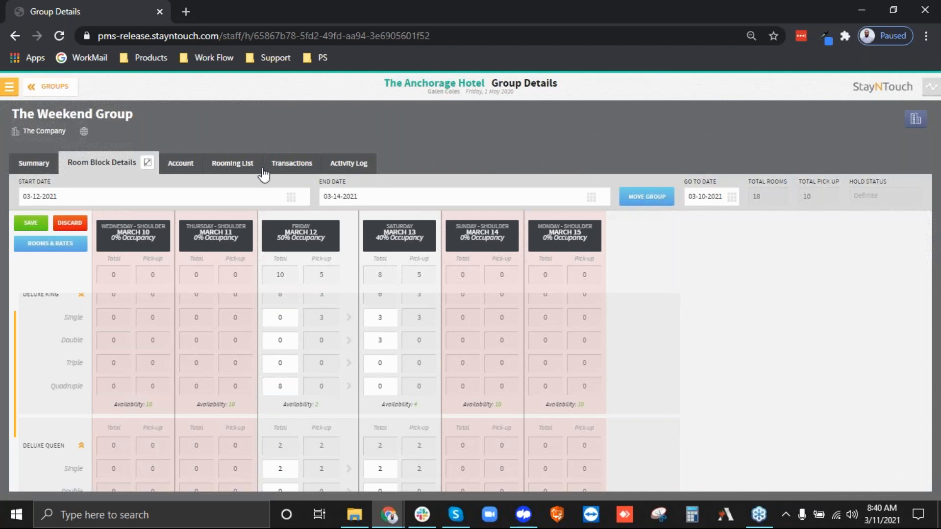
# Step: Review the group's $110.00 room charge and occupancy tax transactions, then return to Summary
pyautogui.click(277, 169)
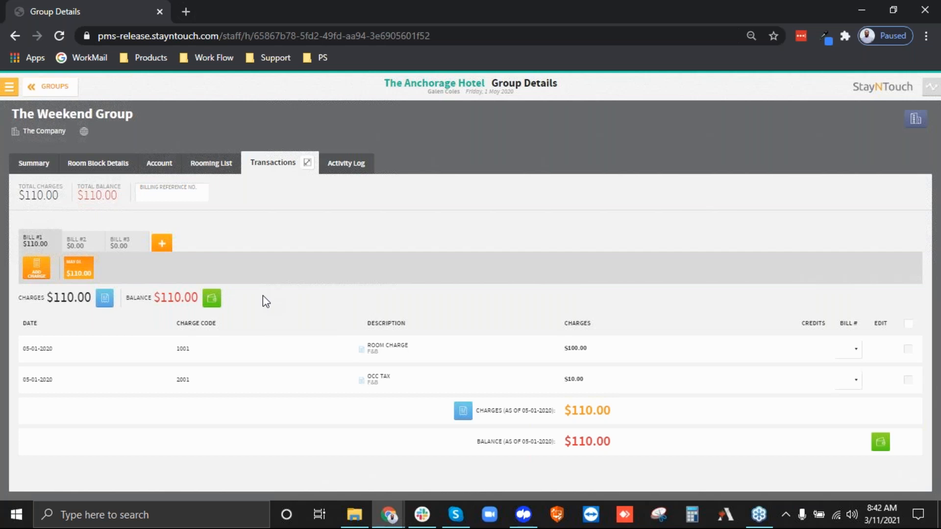
pyautogui.click(40, 167)
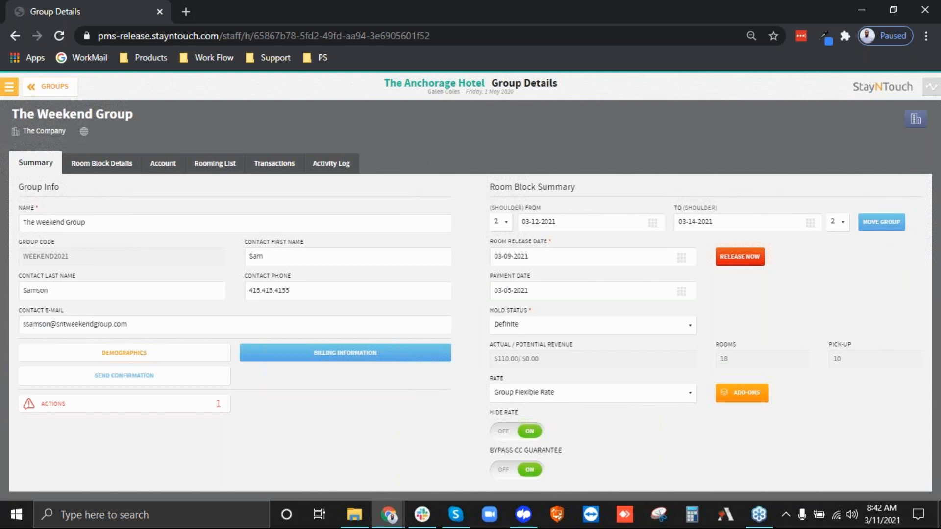
pyautogui.click(885, 225)
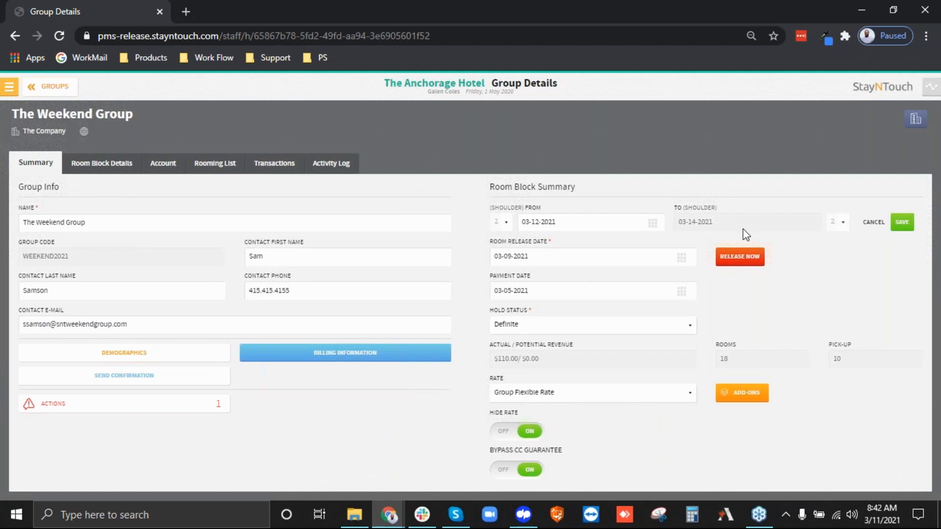
pyautogui.click(872, 222)
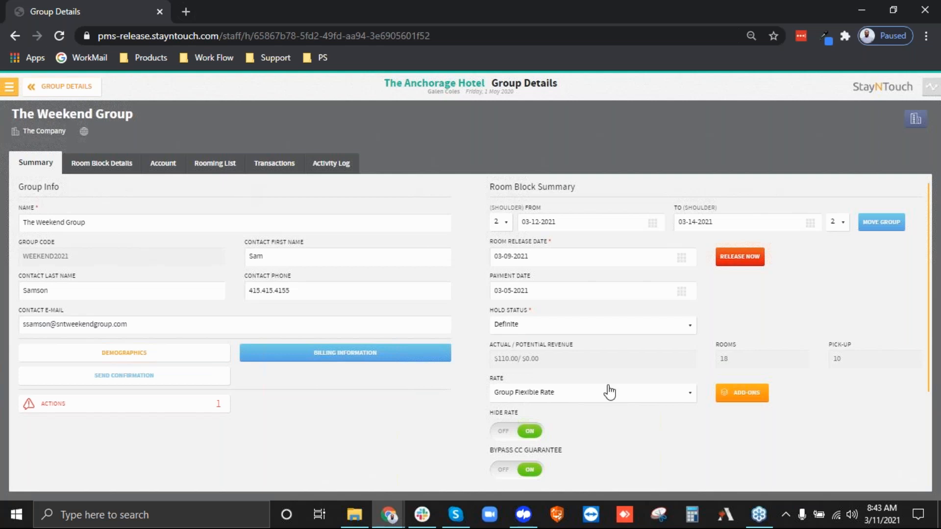
pyautogui.scroll(-2, 610, 391)
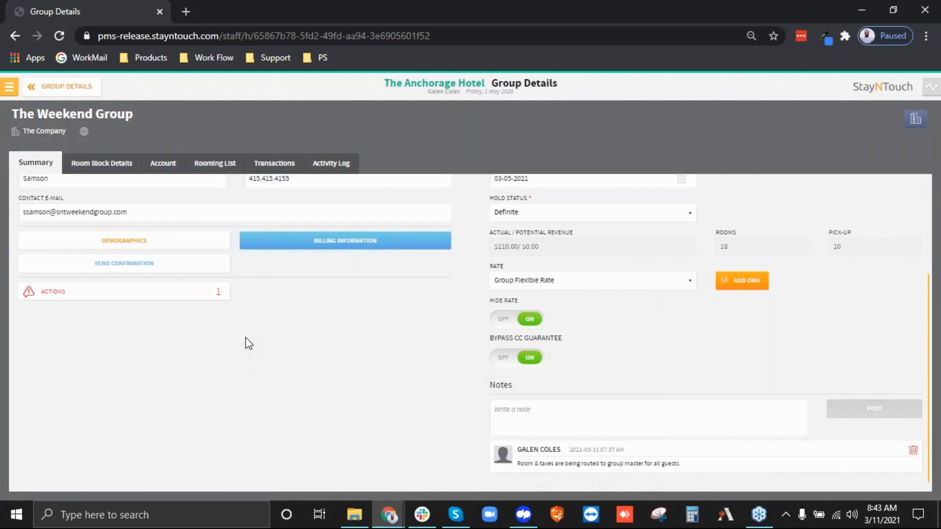
# Step: Advance the slideshow from the agenda to the Presentation Recap slide
pyautogui.scroll(2, 413, 365)
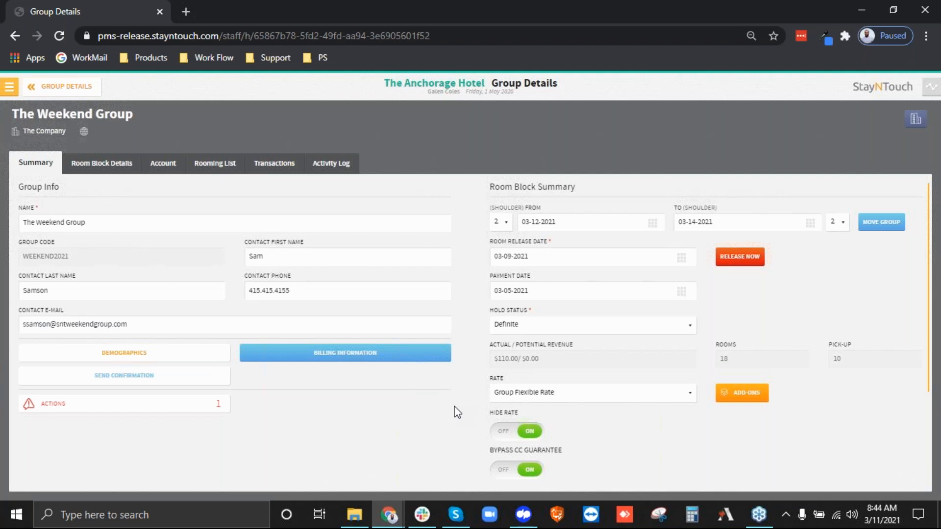
pyautogui.click(934, 305)
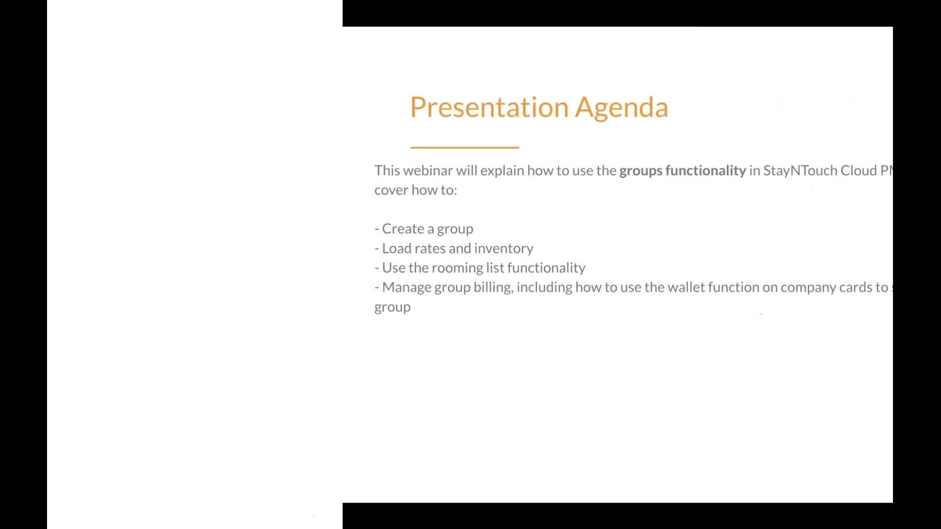
pyautogui.click(357, 332)
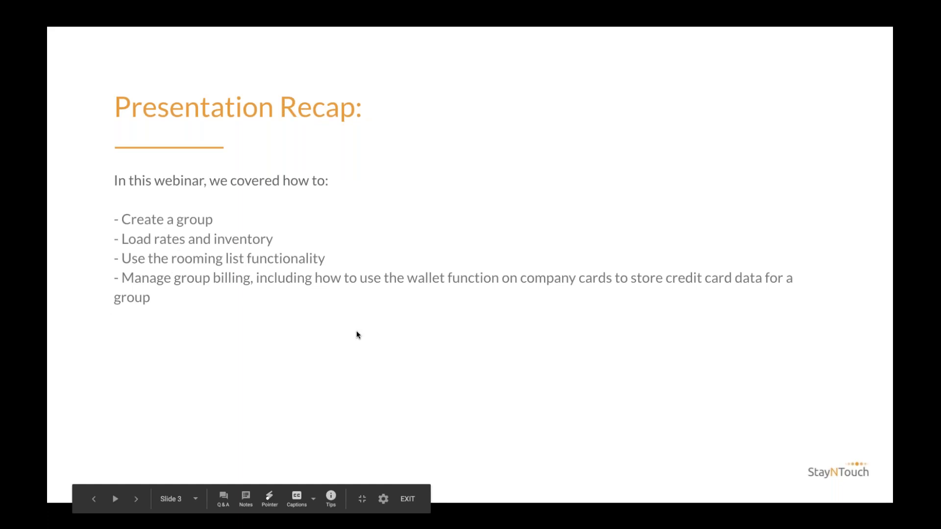